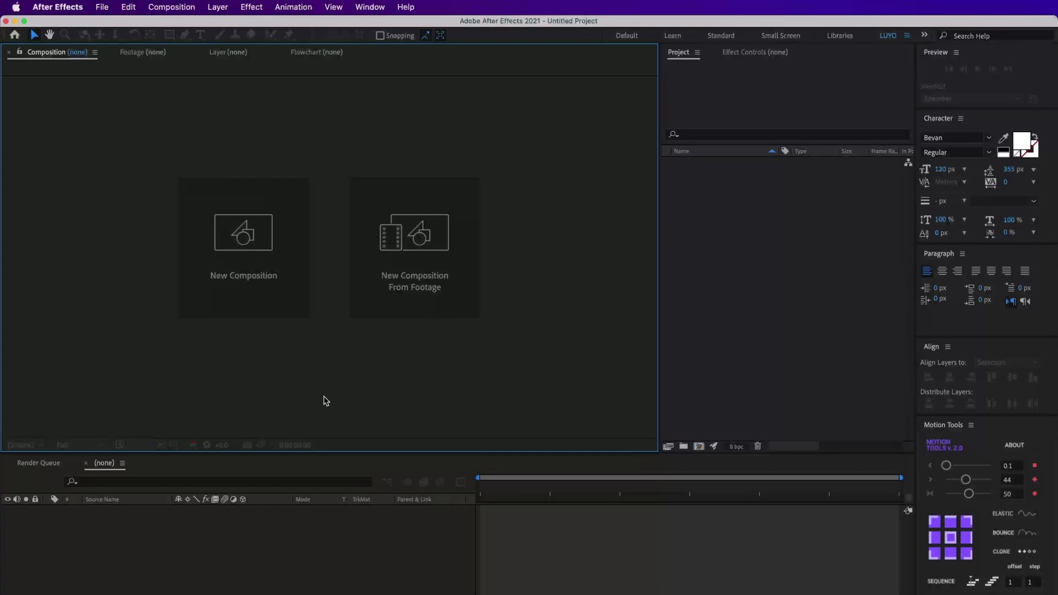
Import the garden video IMG_6793.mp4 from Downloads > Files as footage in After Effects
click(102, 6)
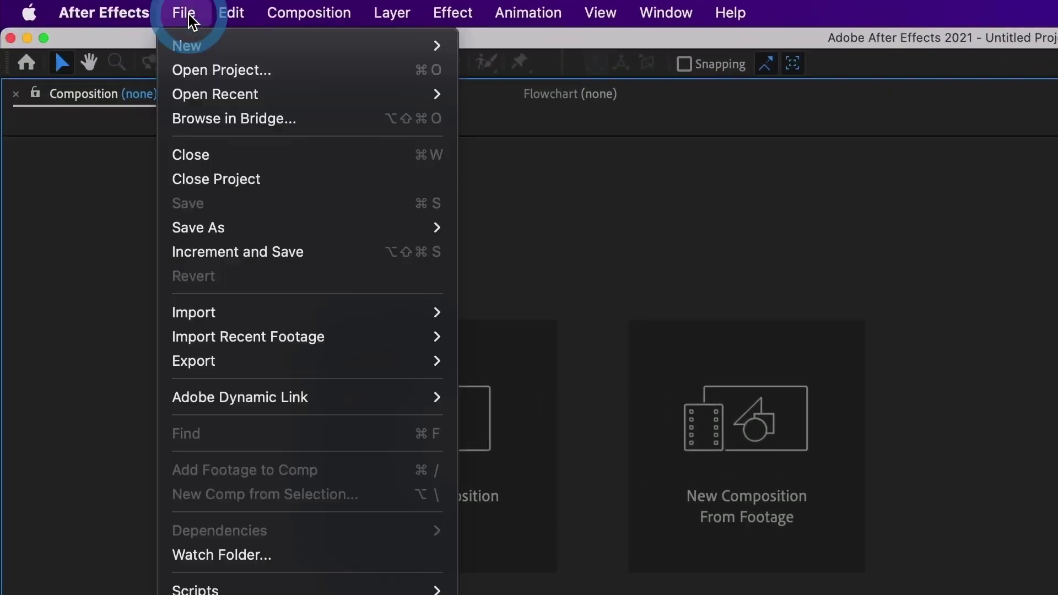
mouse_move(206, 313)
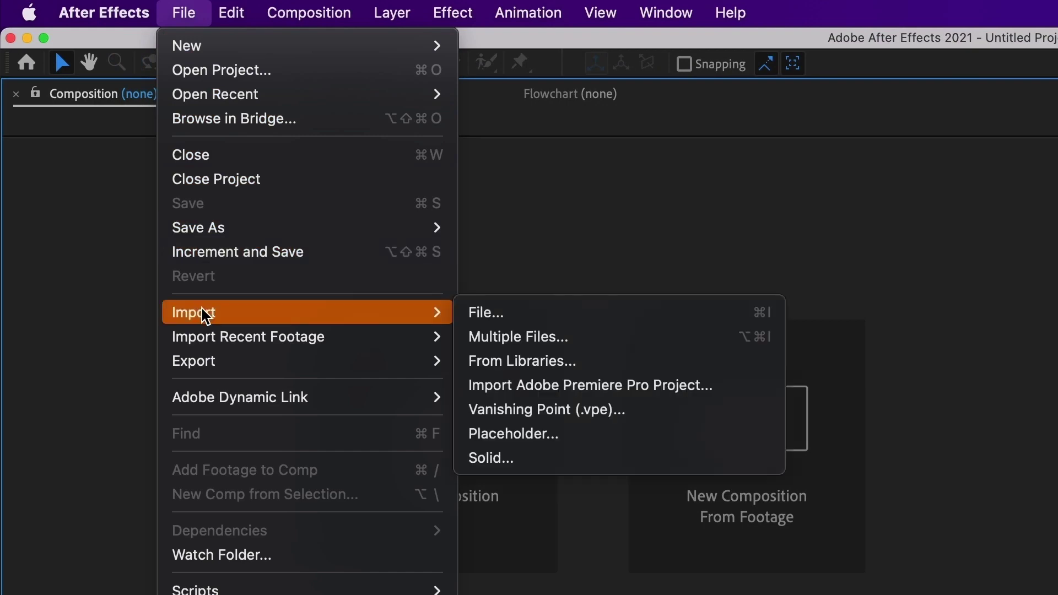
click(485, 314)
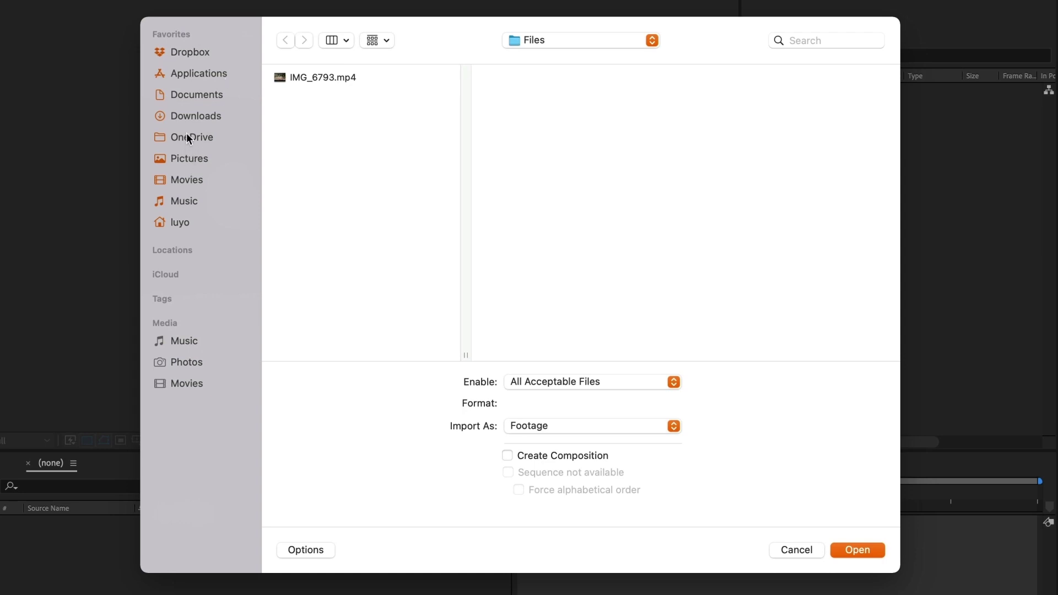
click(186, 117)
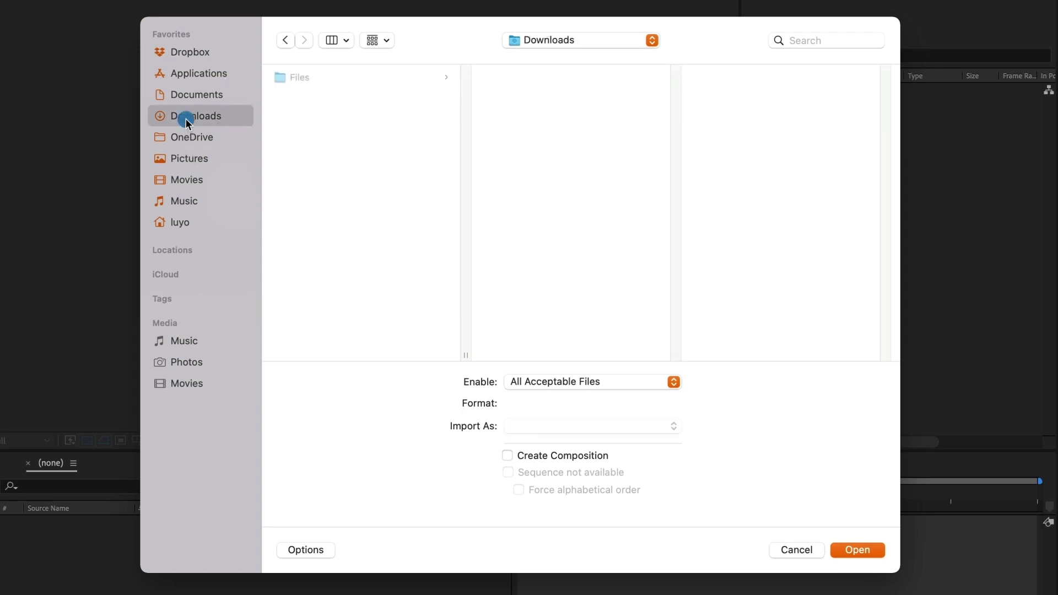
click(280, 80)
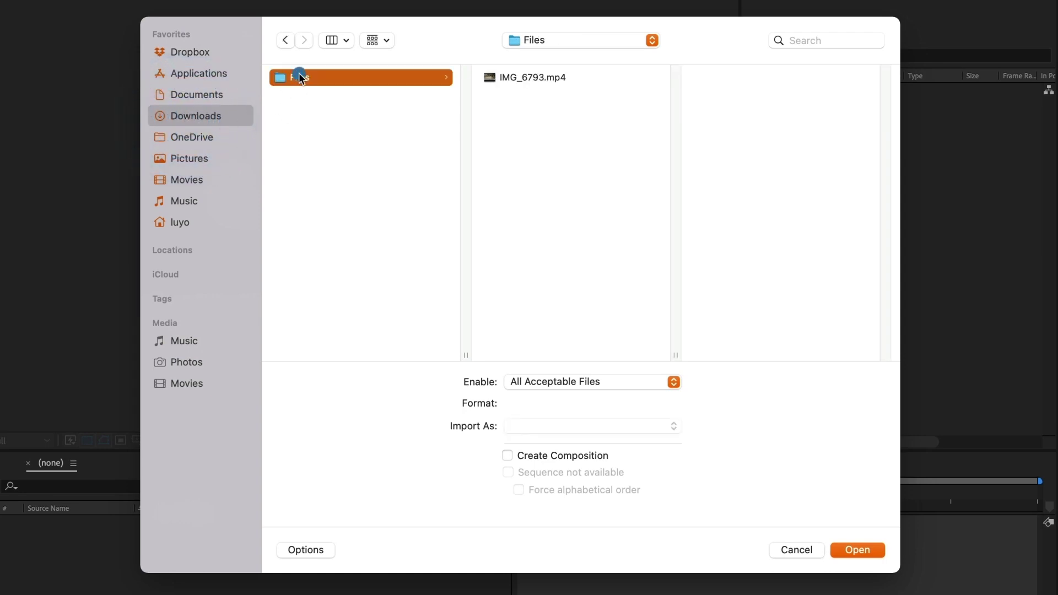
click(518, 77)
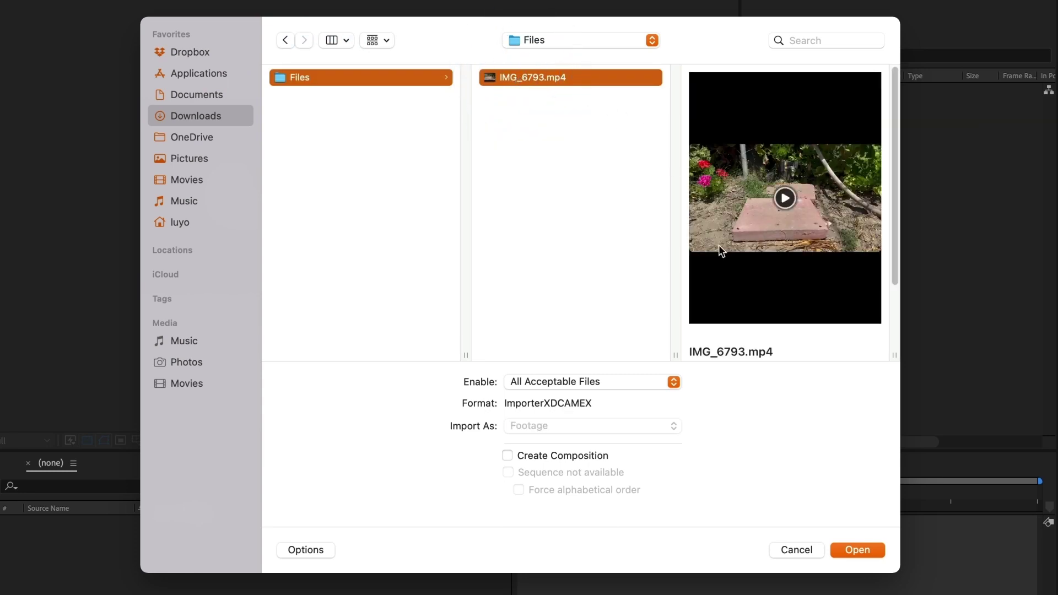
click(860, 550)
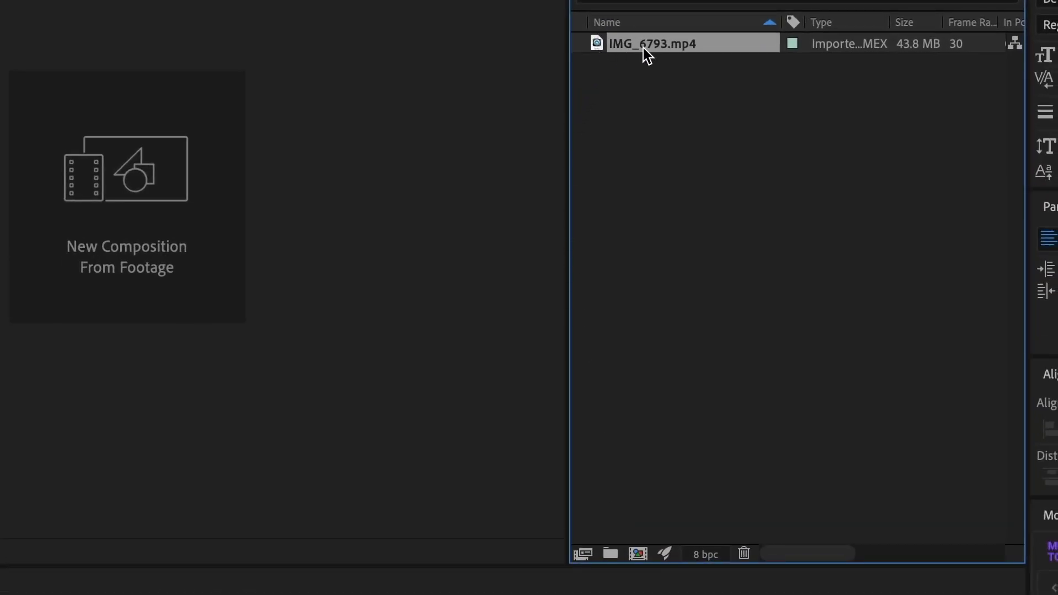
Make a 1920×1080, 30 fps IMG_6793 composition from the footage and scrub its timeline
drag(640, 46, 646, 559)
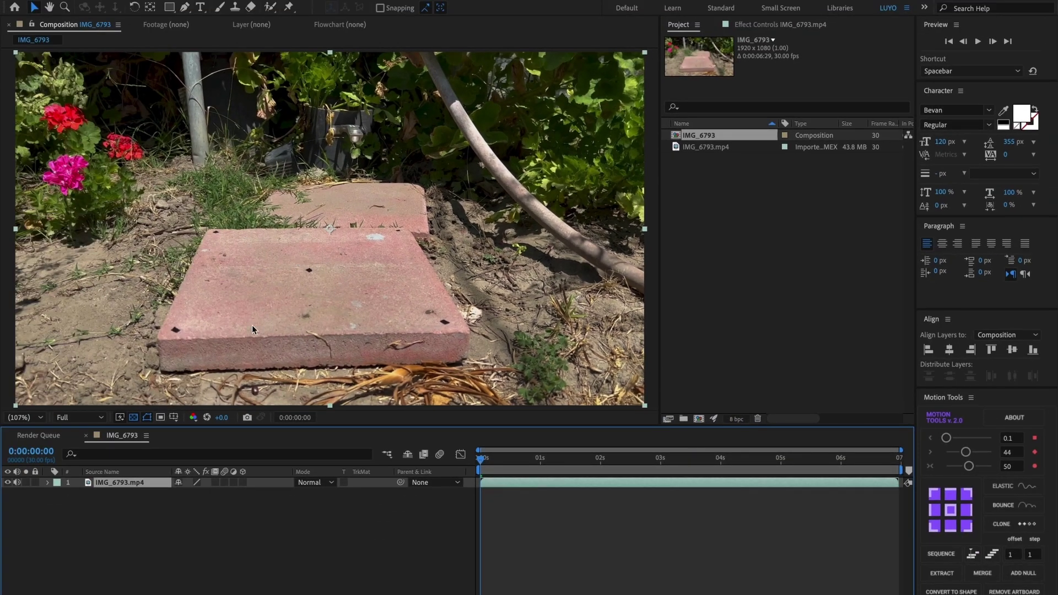
drag(483, 459, 603, 483)
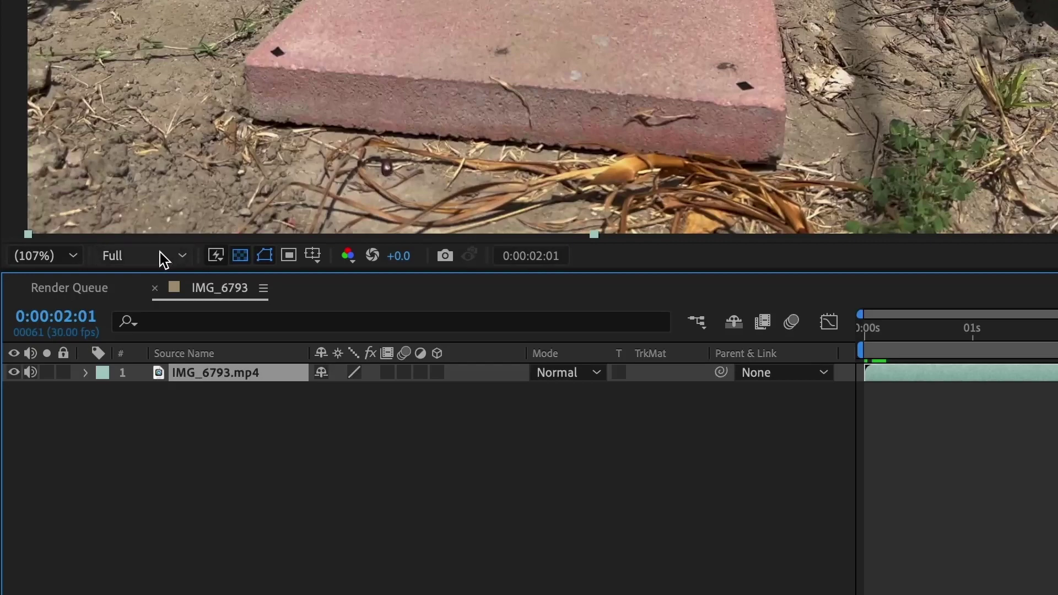
Add the IMG_6793 composition to the Render Queue
click(37, 436)
click(74, 289)
drag(638, 111, 304, 409)
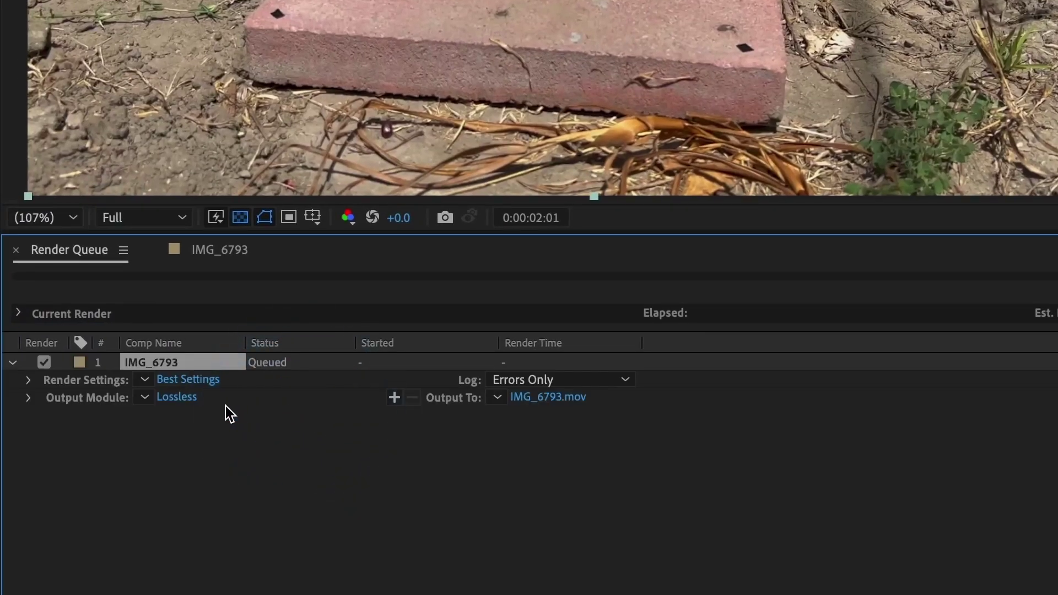
Change the render's output module format from Lossless to JPEG Sequence
click(174, 398)
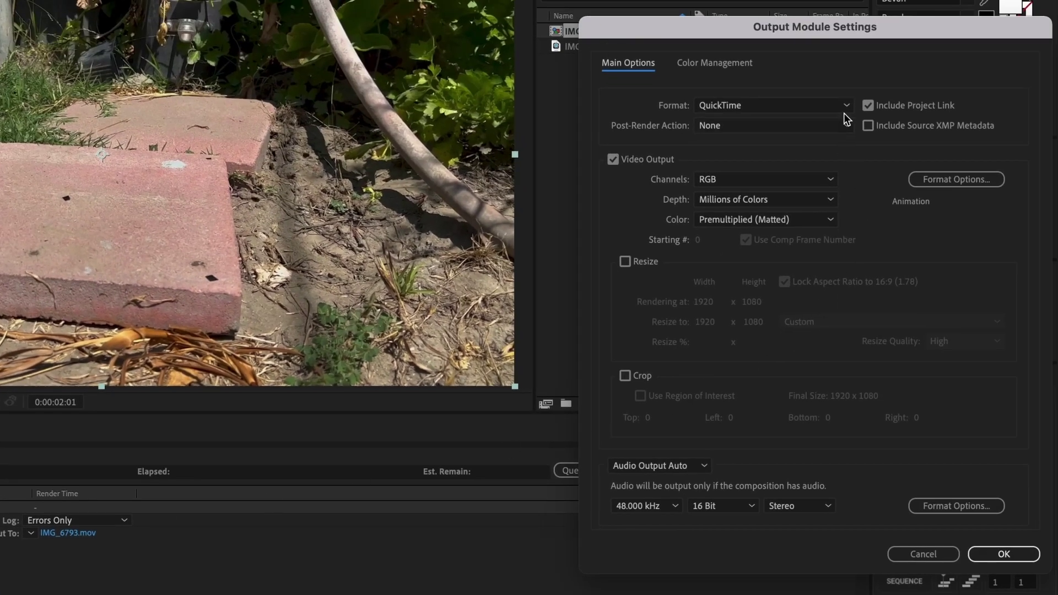
click(846, 107)
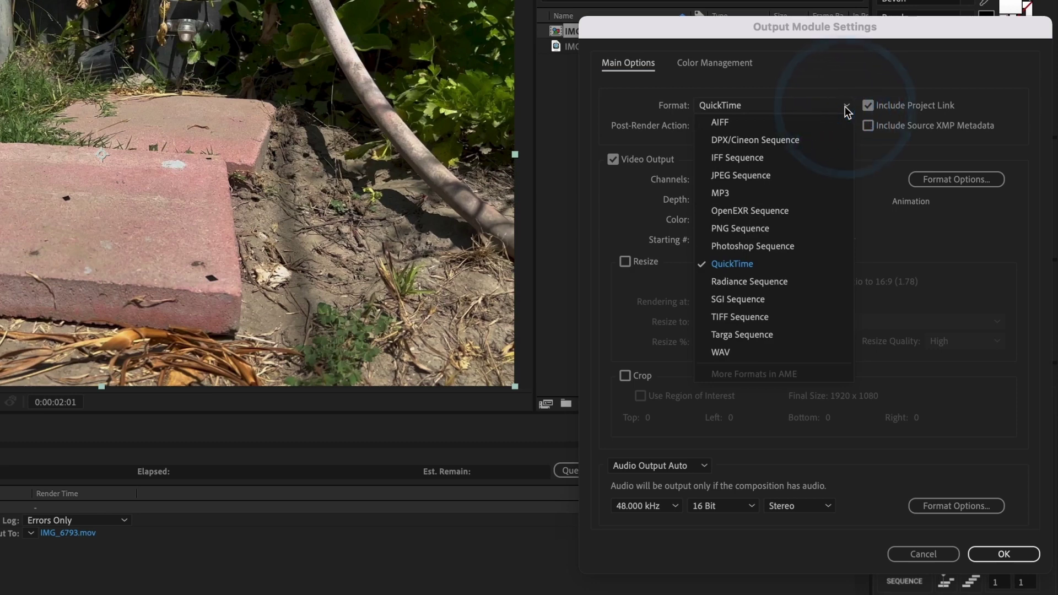
click(738, 175)
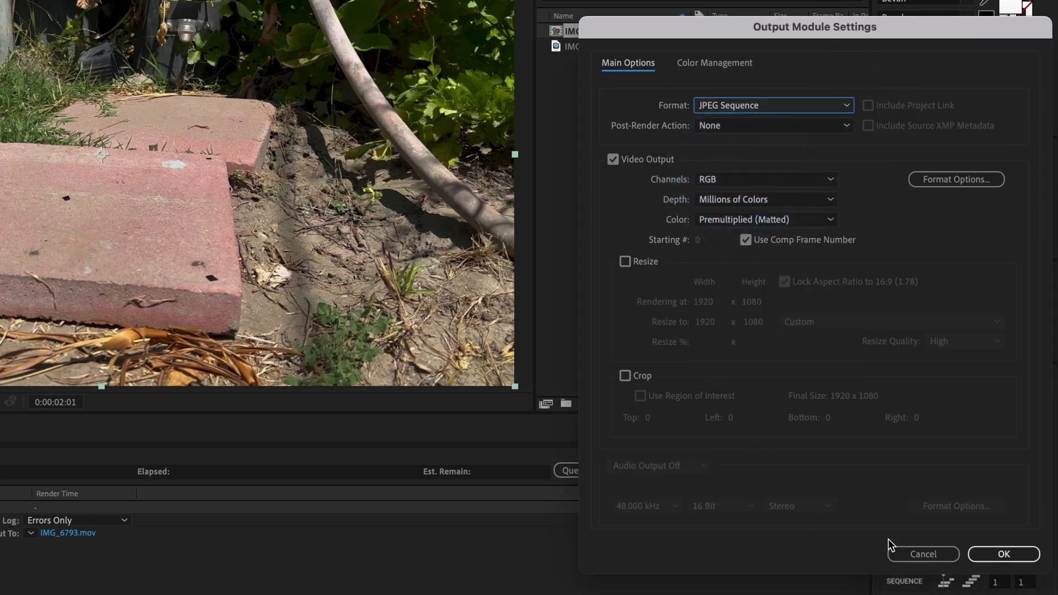
click(985, 555)
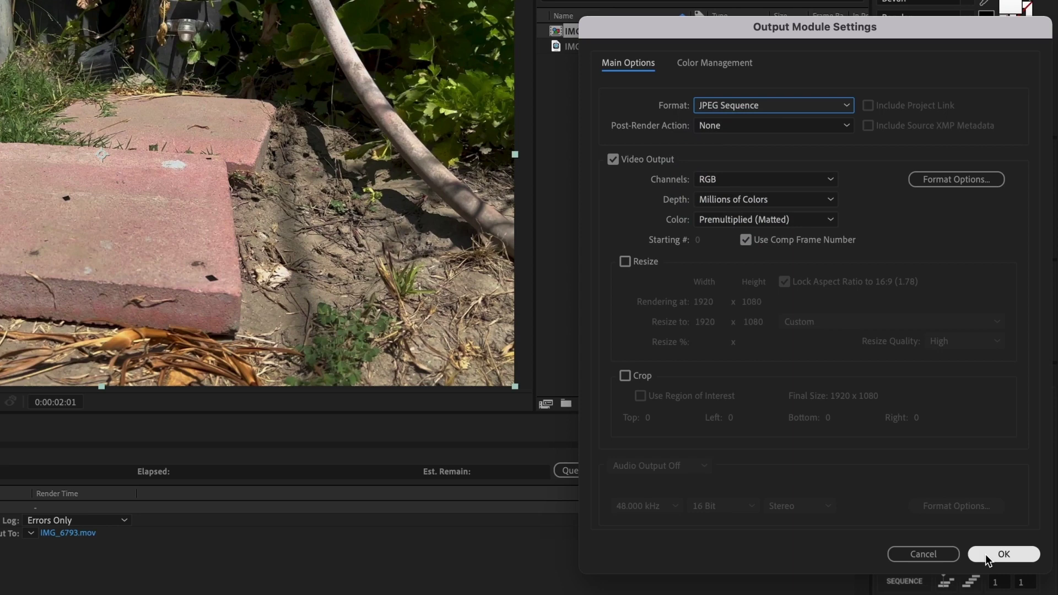
click(985, 555)
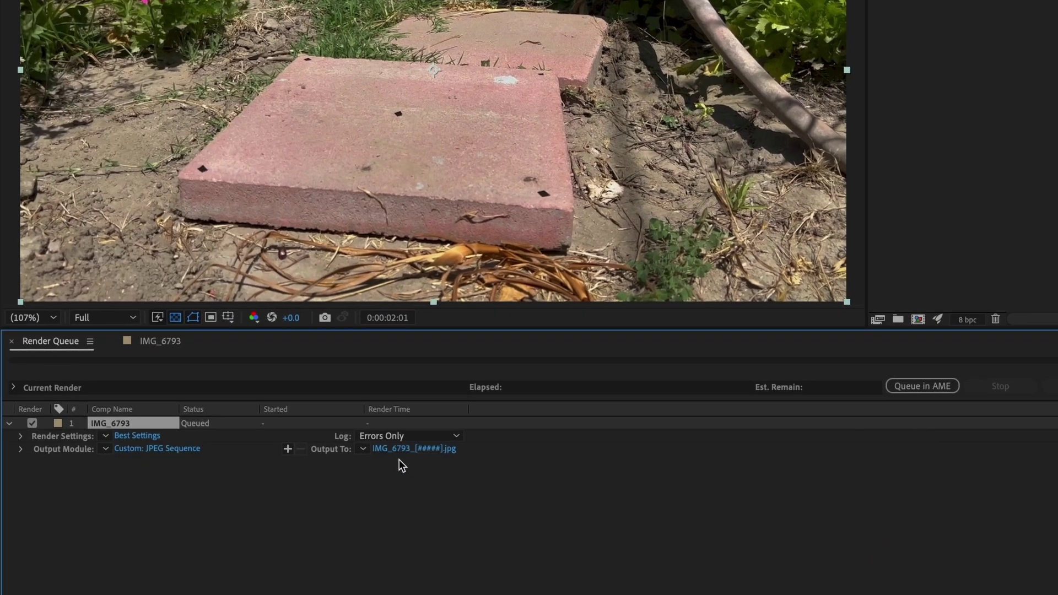
Direct the render output to a newly created Video 01 folder inside Downloads > Files
click(417, 450)
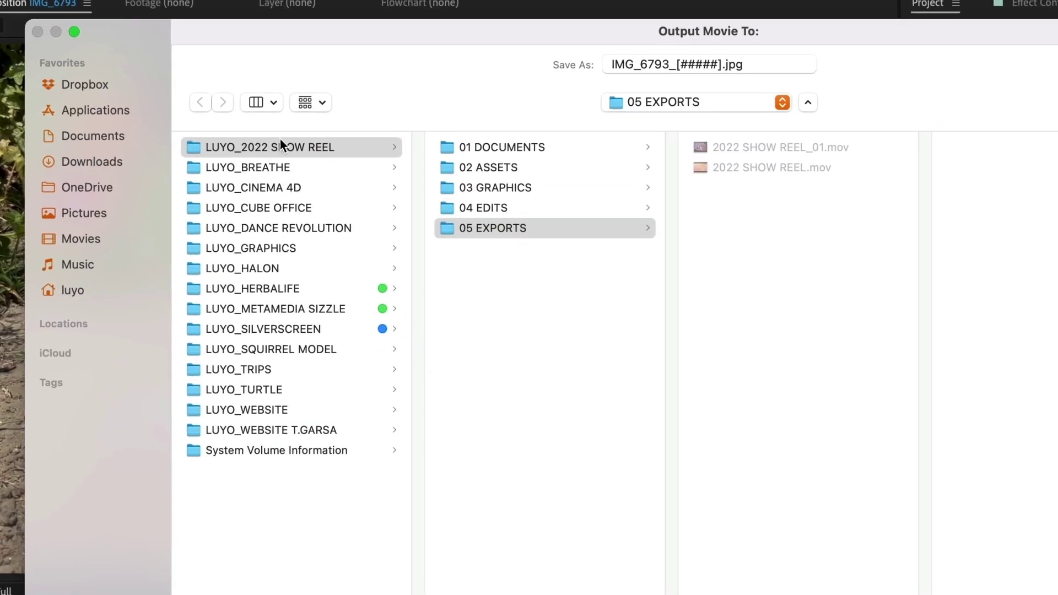
click(104, 160)
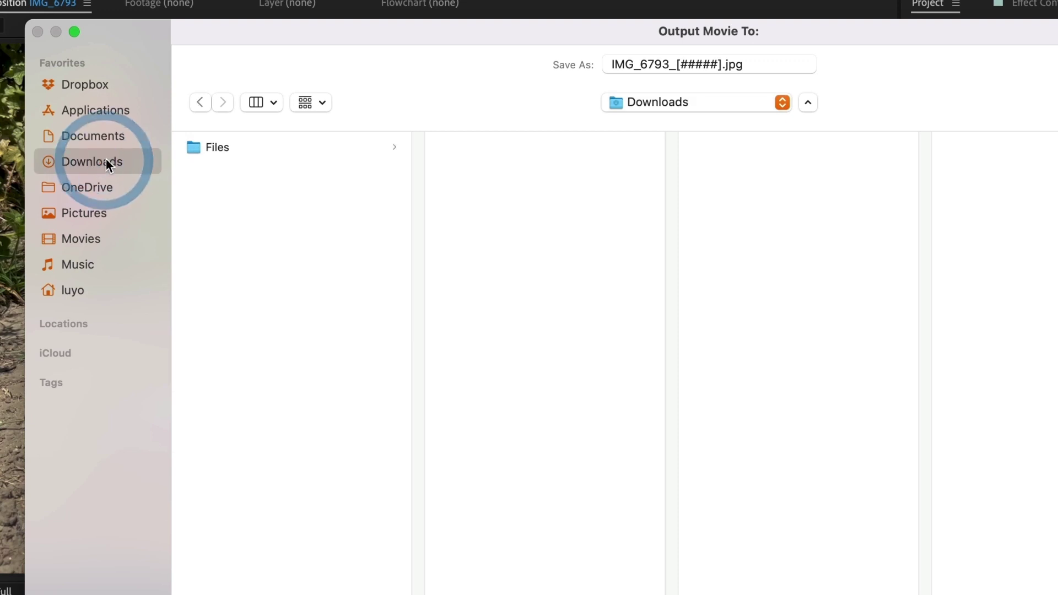
click(202, 151)
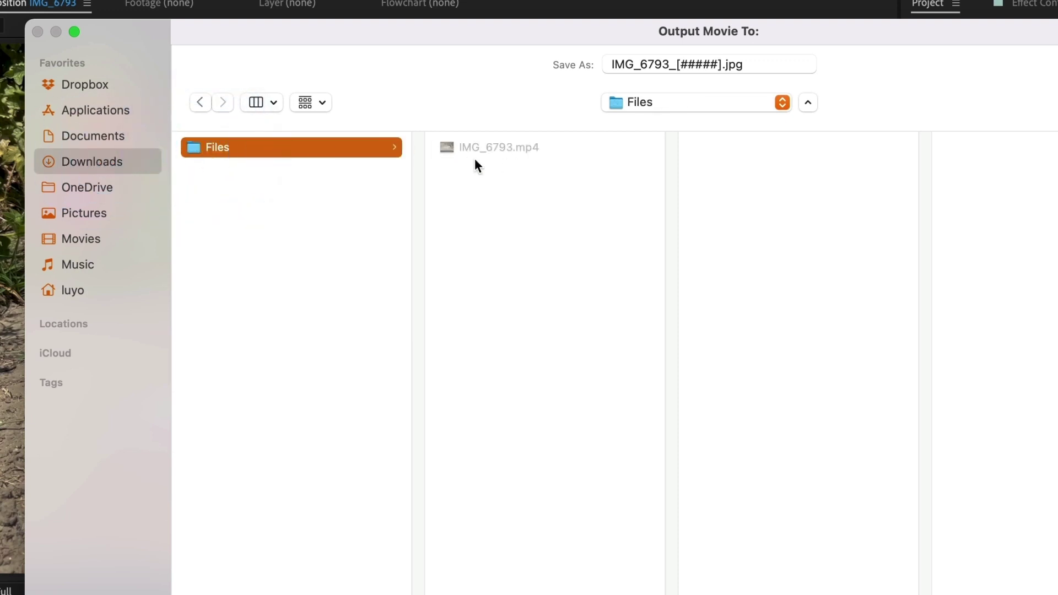
click(508, 220)
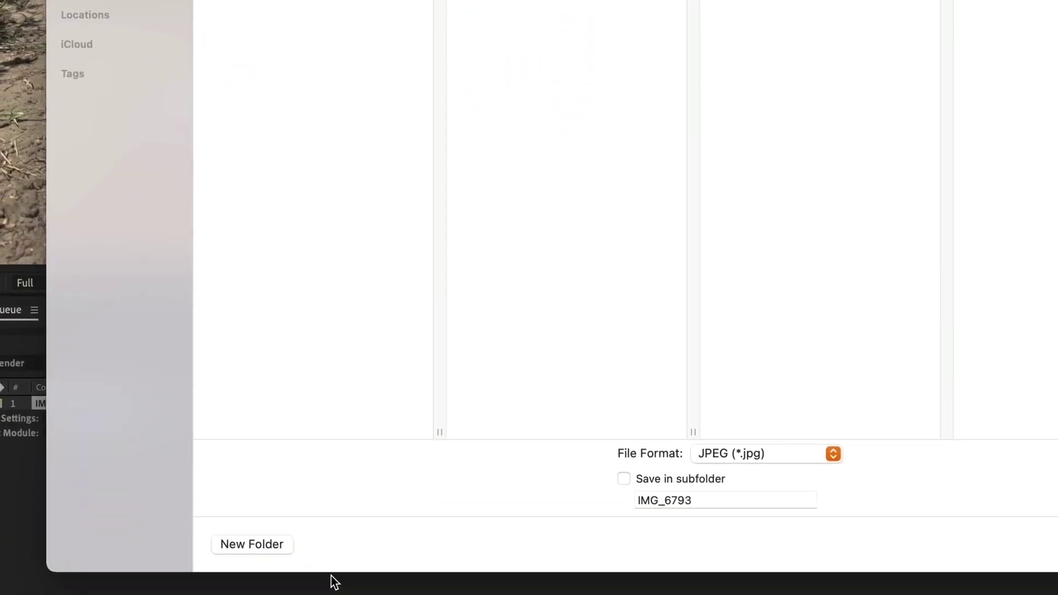
click(277, 547)
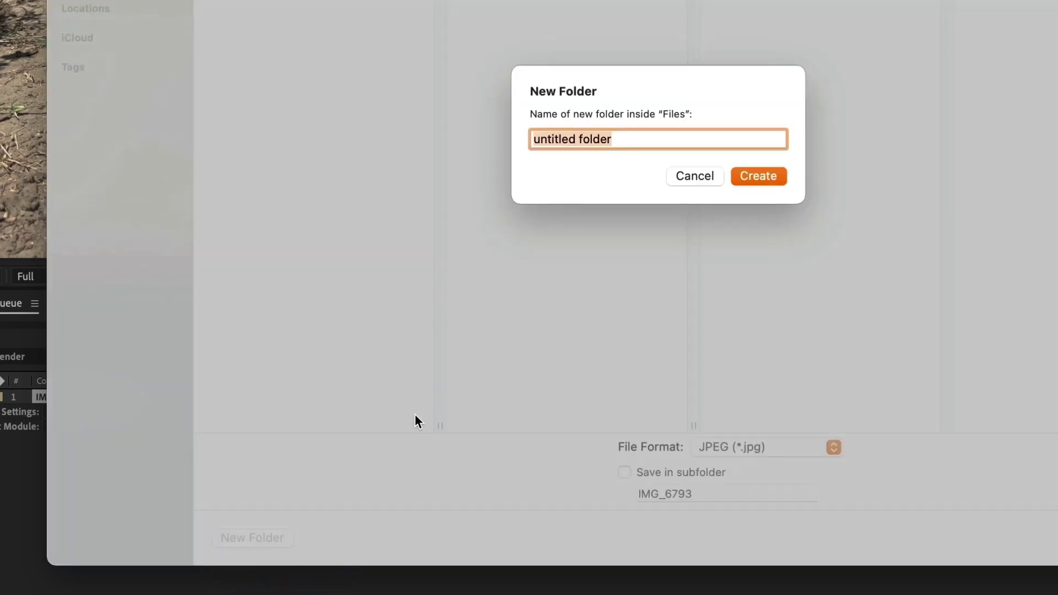
text(Video 01)
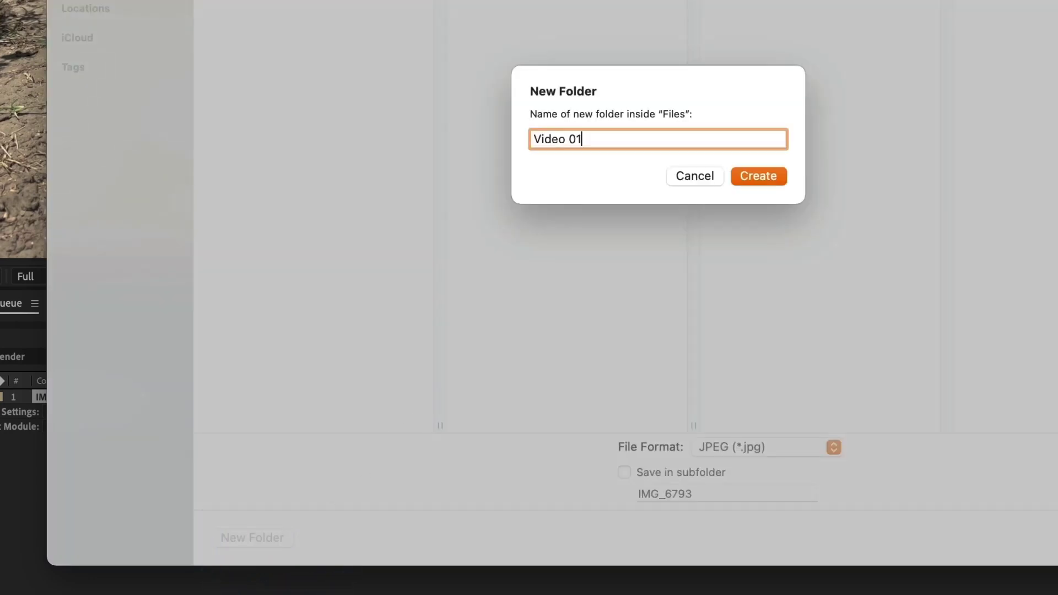
click(740, 181)
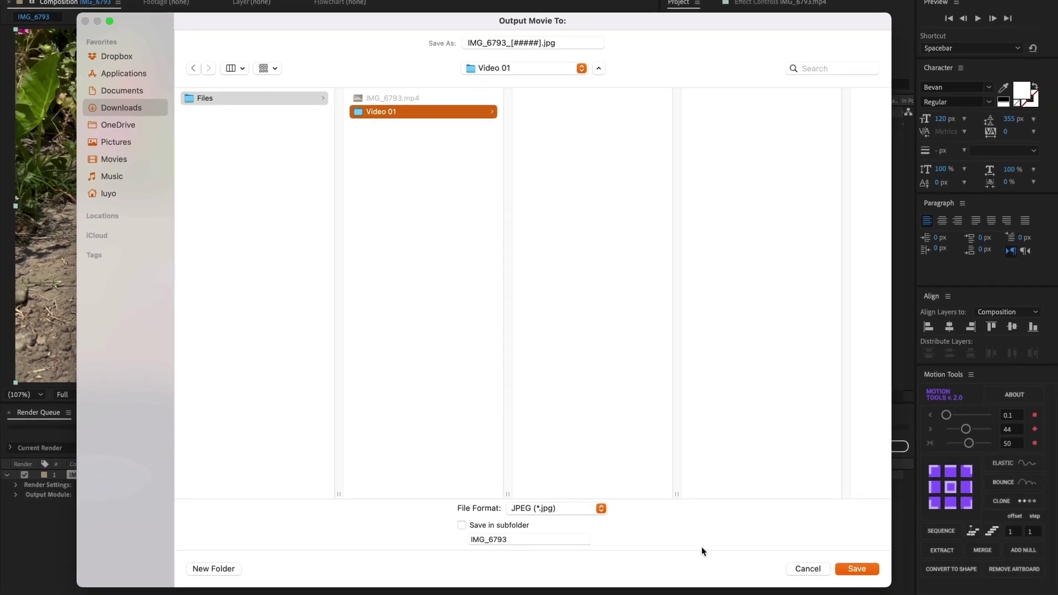
click(857, 570)
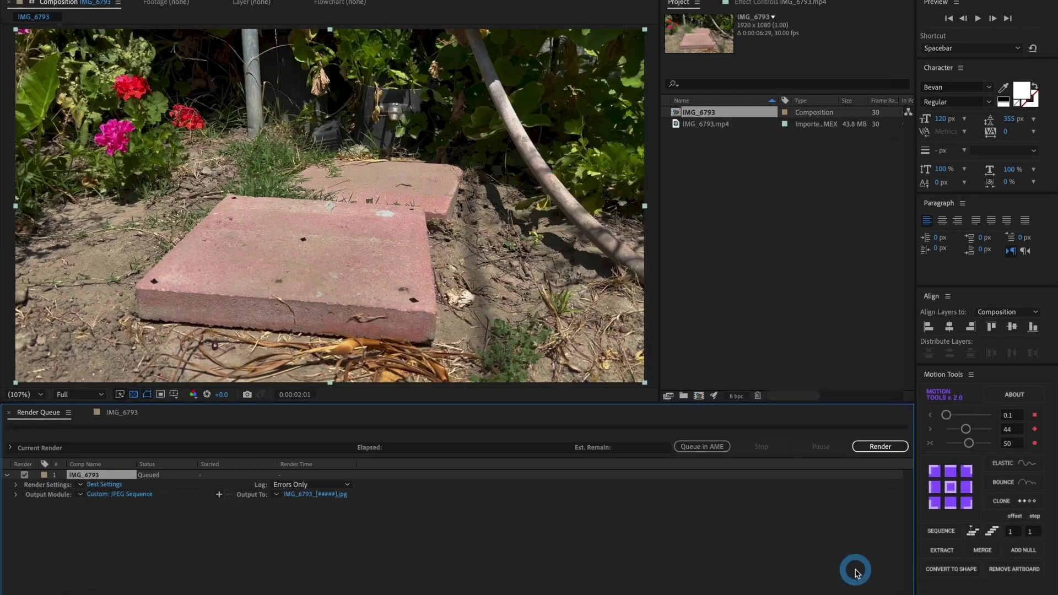
Render the JPEG sequence and open Downloads > Files > Video 01 in Finder
click(878, 445)
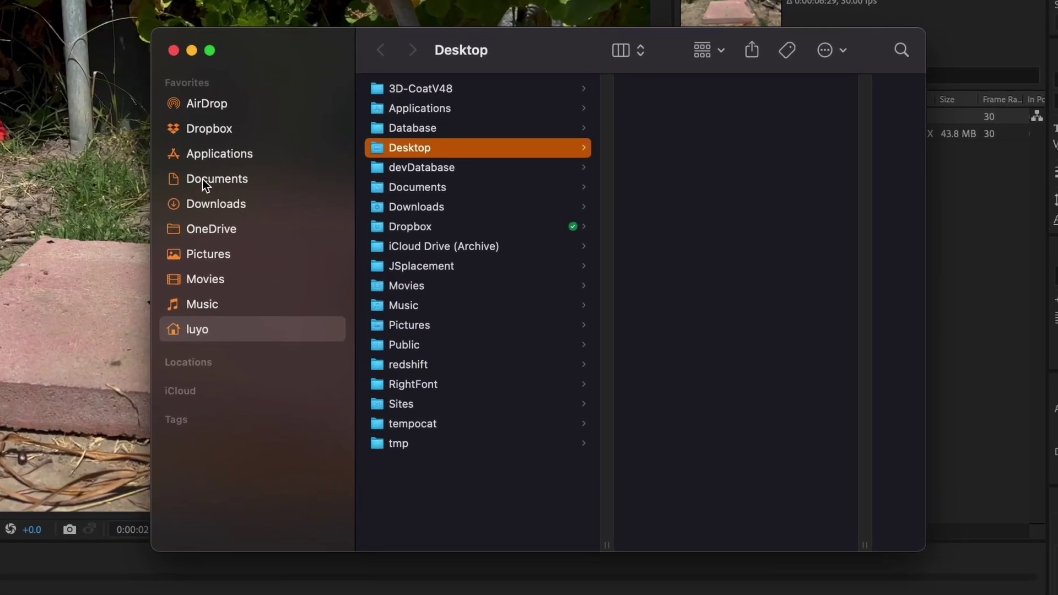
click(333, 172)
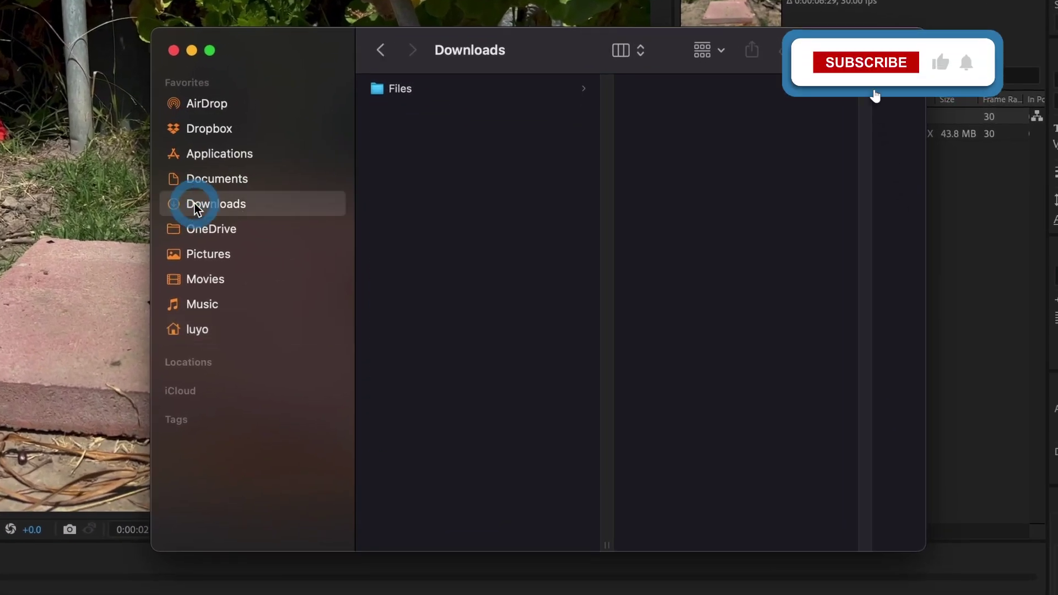
click(408, 90)
click(686, 106)
click(686, 104)
Preview the rendered frames from IMG_6793_00000.jpg through IMG_6793_00193.jpg
click(733, 88)
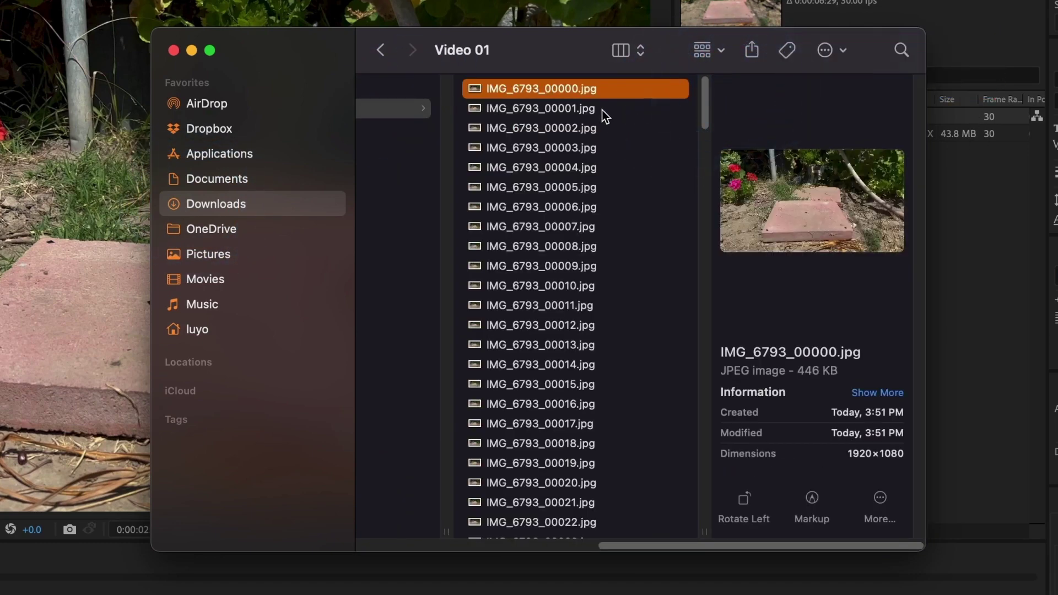
click(571, 108)
click(554, 127)
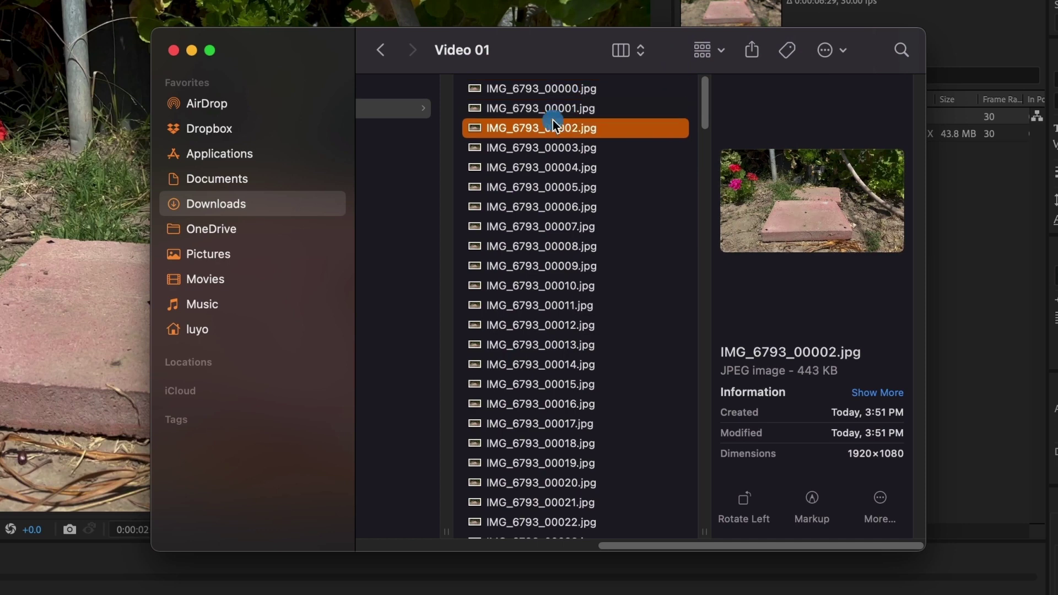
click(548, 187)
click(559, 267)
click(561, 325)
click(565, 384)
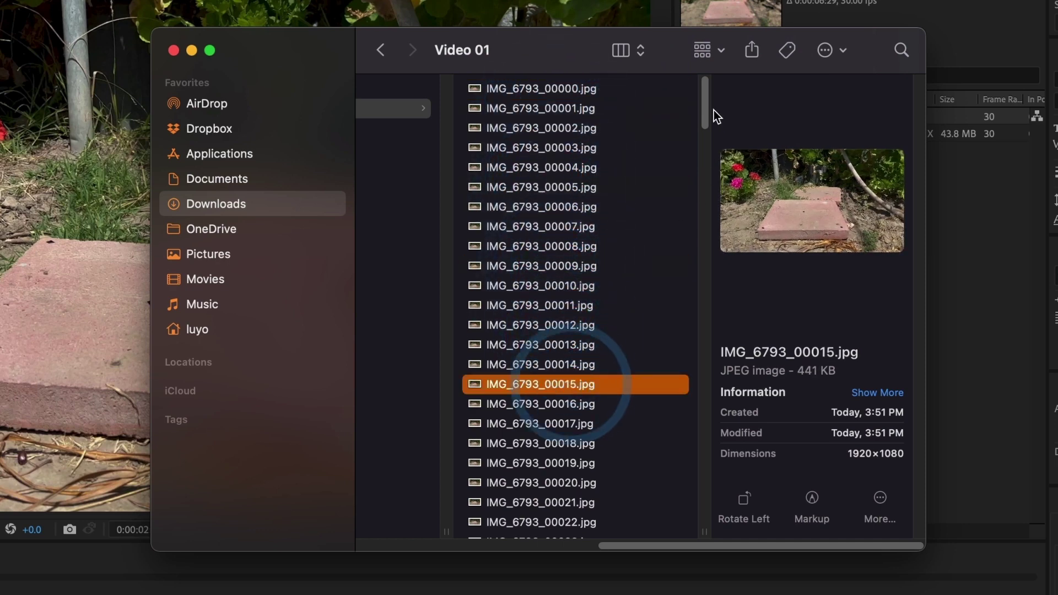
drag(705, 124, 720, 524)
click(584, 480)
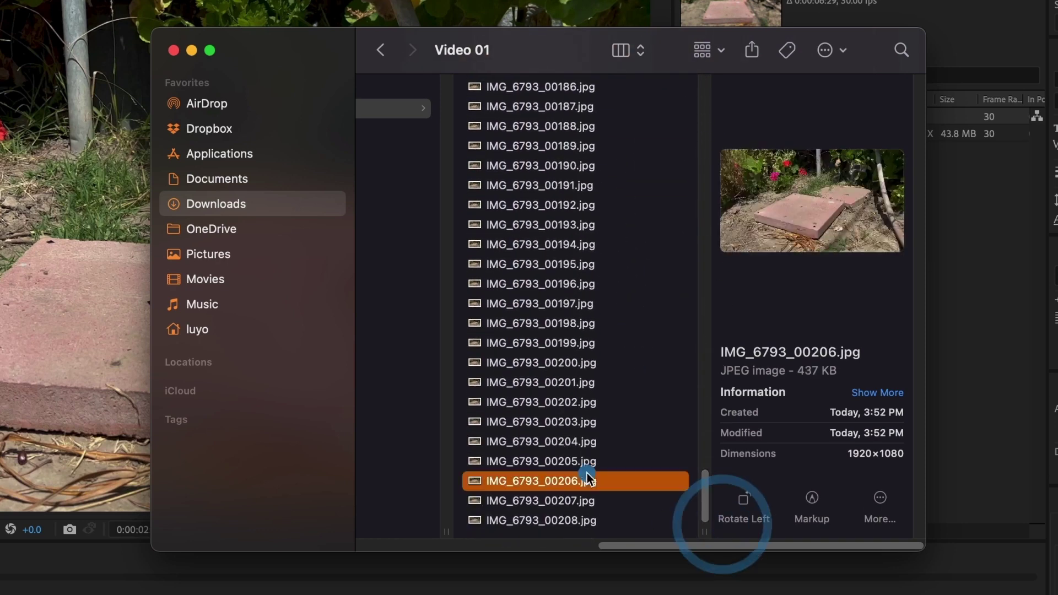
click(567, 420)
click(554, 302)
click(553, 225)
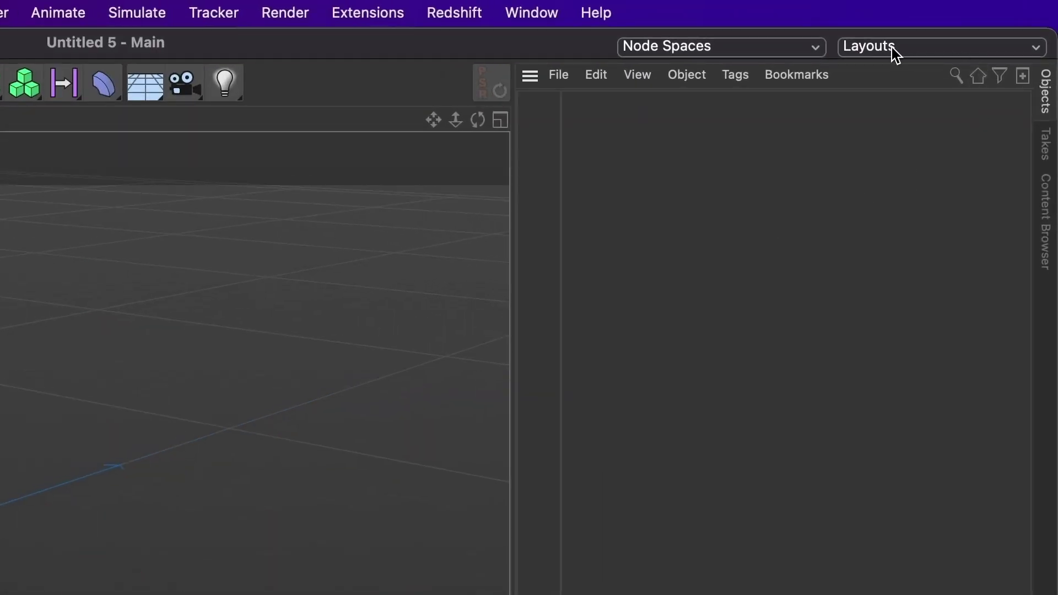
Choose Motion Tracker from the Layouts dropdown at the top right
click(954, 47)
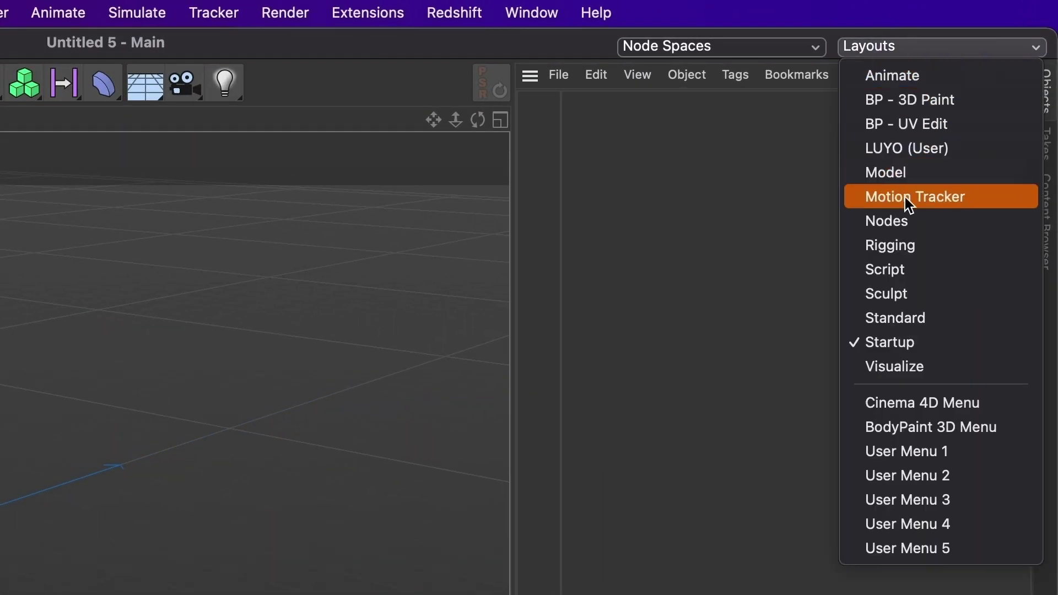
click(923, 197)
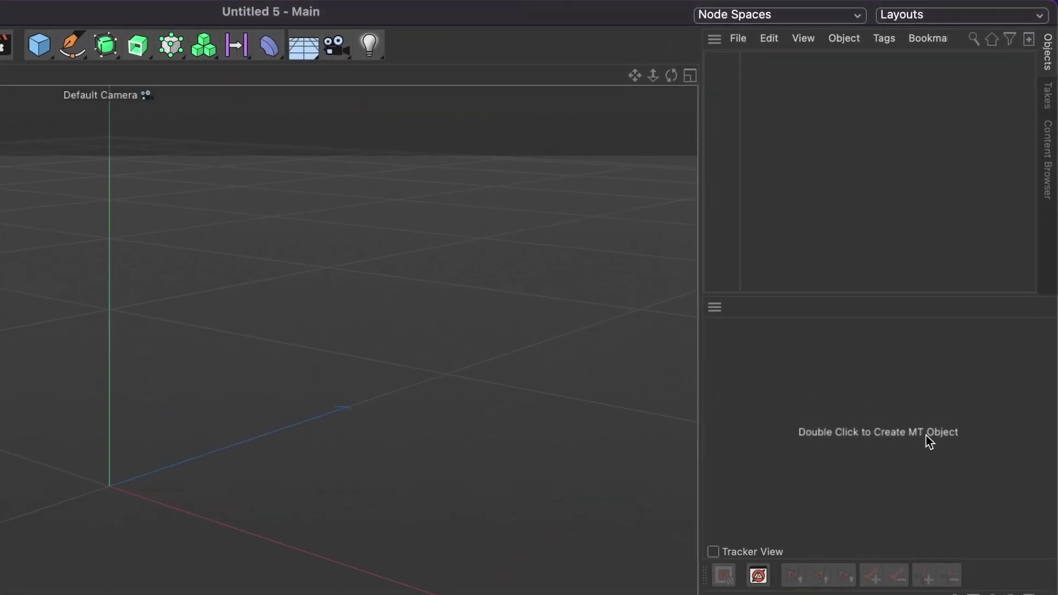
Create a Motion Tracker and load the IMG_6793_00000.jpg sequence from Video 01 as footage
double_click(878, 436)
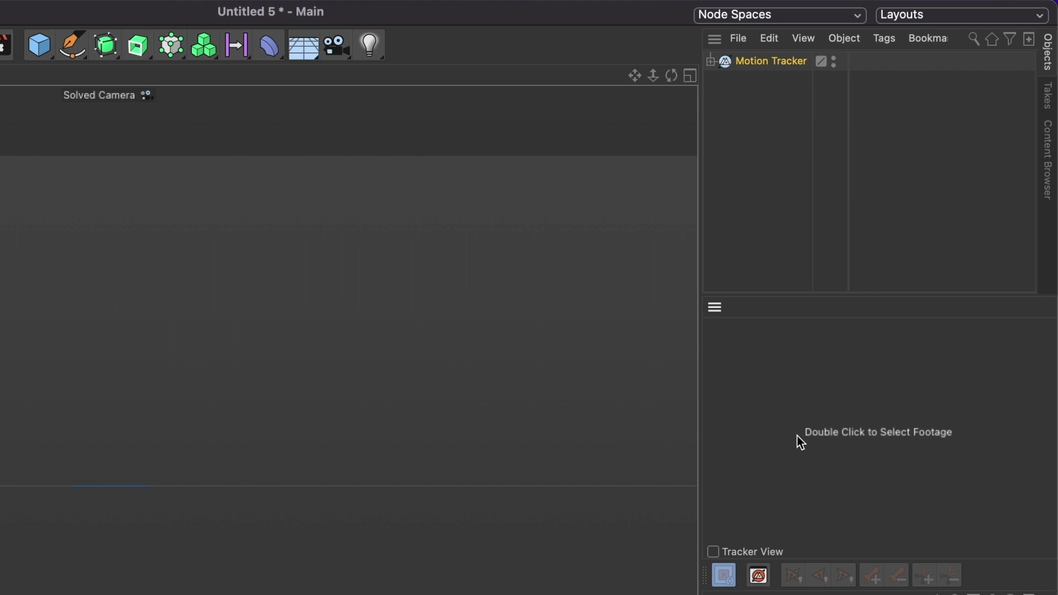
double_click(905, 443)
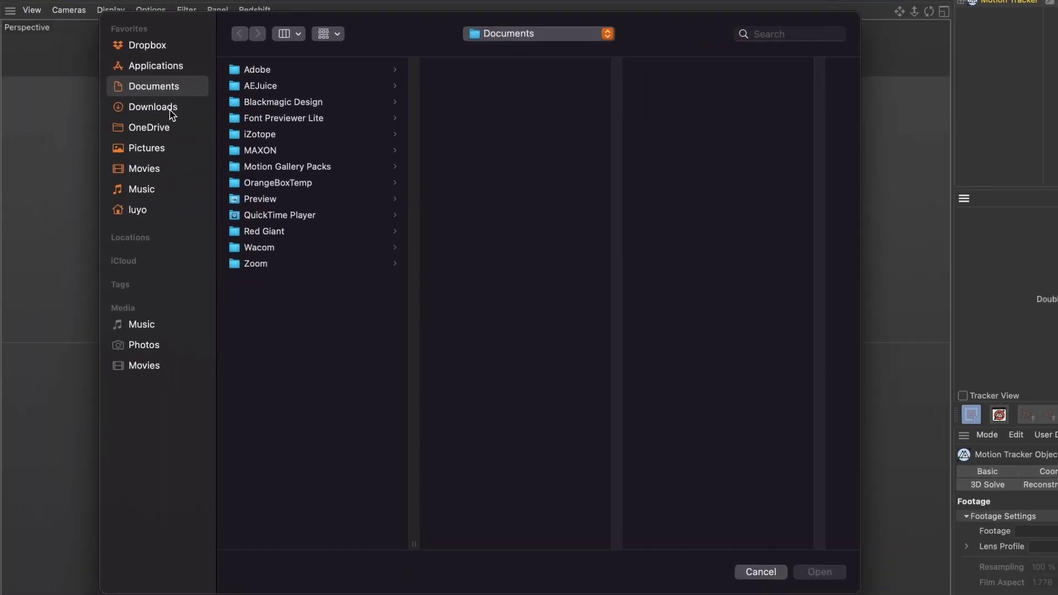
click(168, 109)
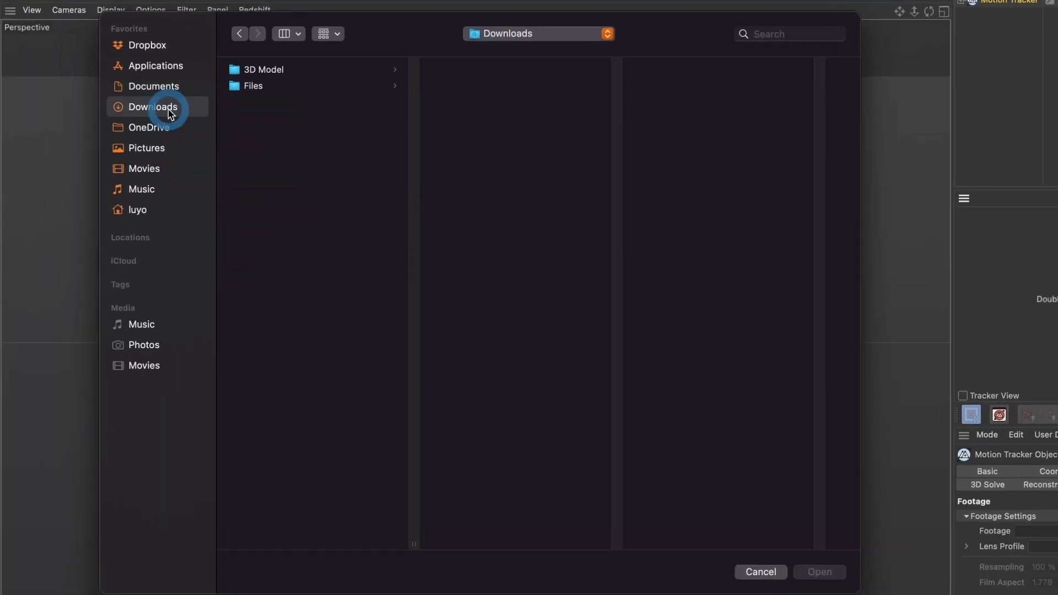
click(252, 88)
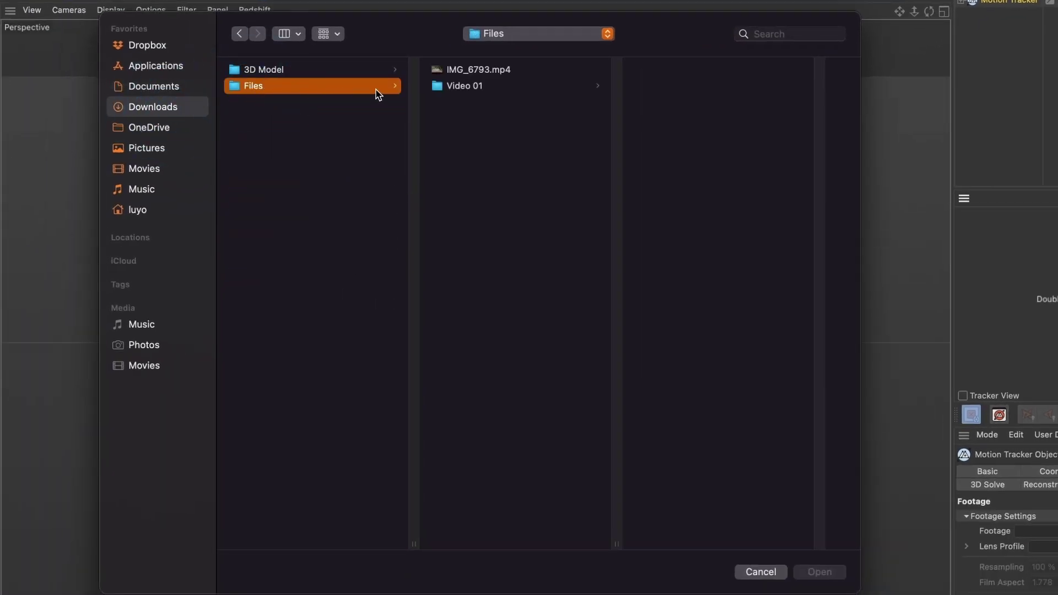
click(455, 89)
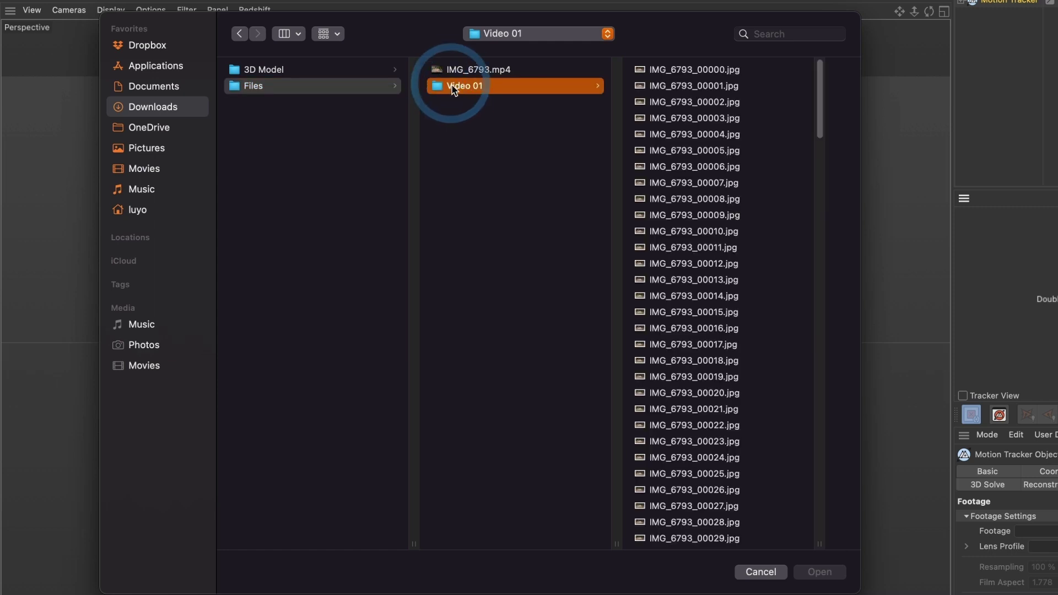
click(670, 74)
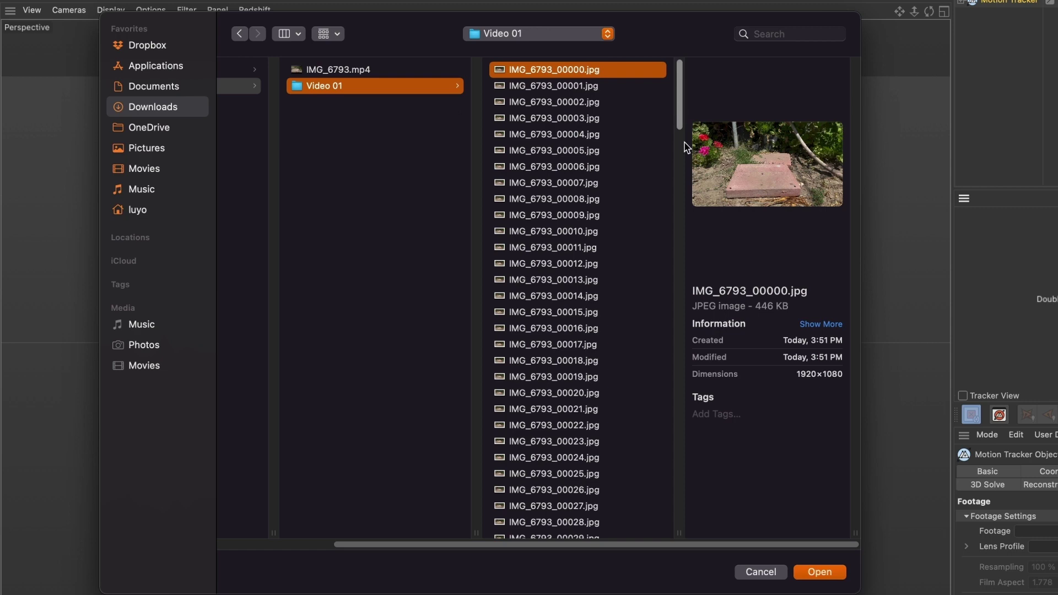
click(820, 572)
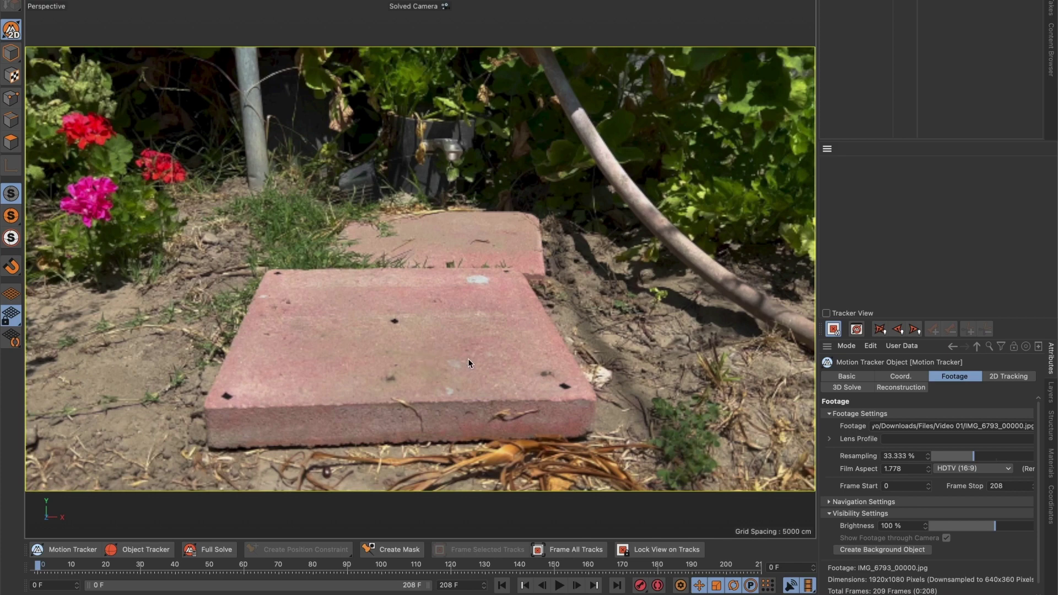
Set the Motion Tracker's footage Resampling to 80% (1536×864) and enlarge the Attributes panel
drag(46, 567, 25, 567)
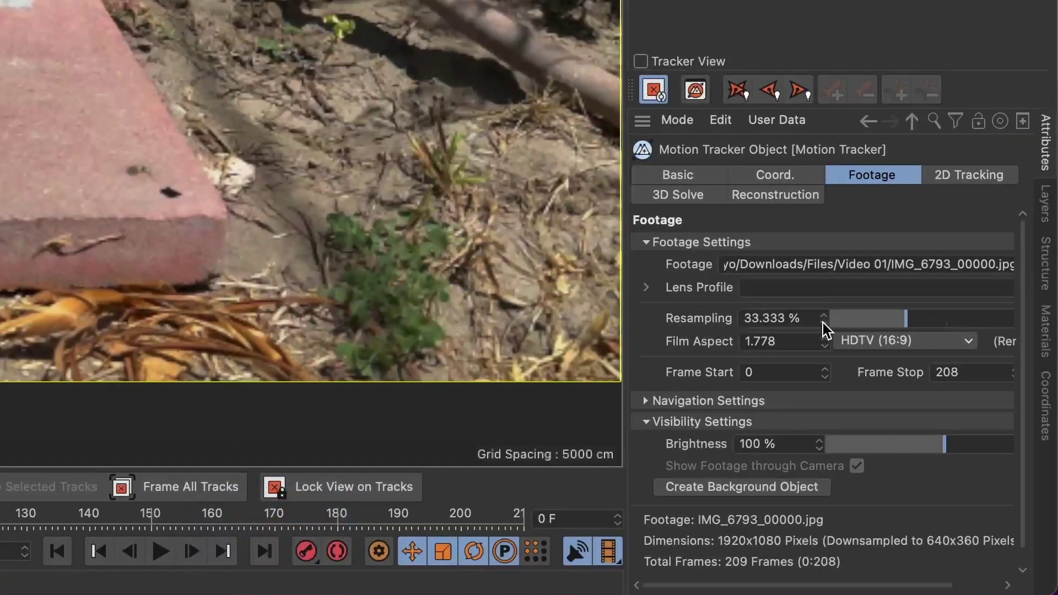
click(749, 318)
click(664, 319)
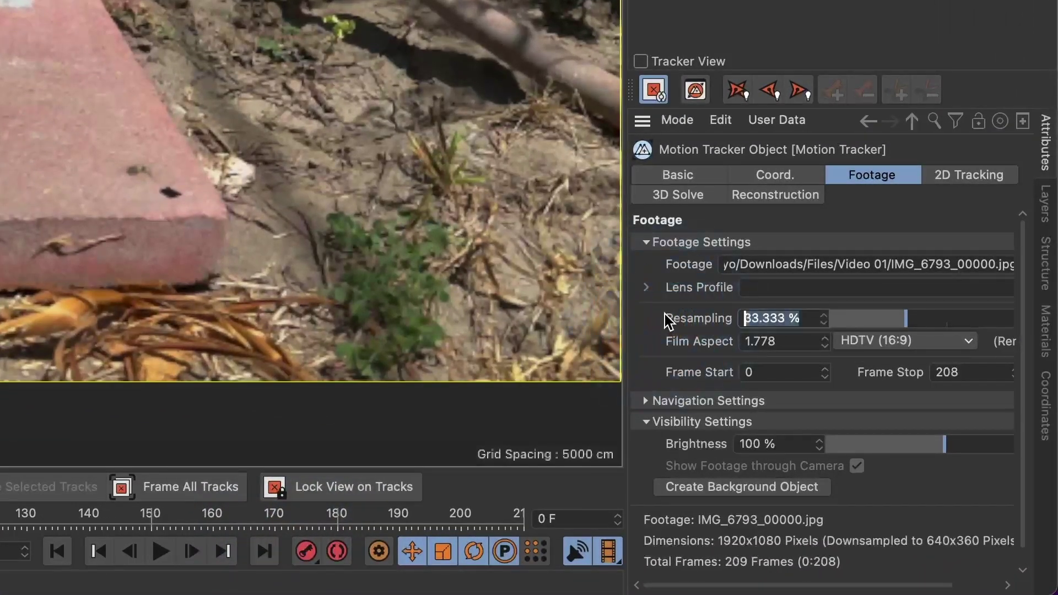
text(80)
key(Return)
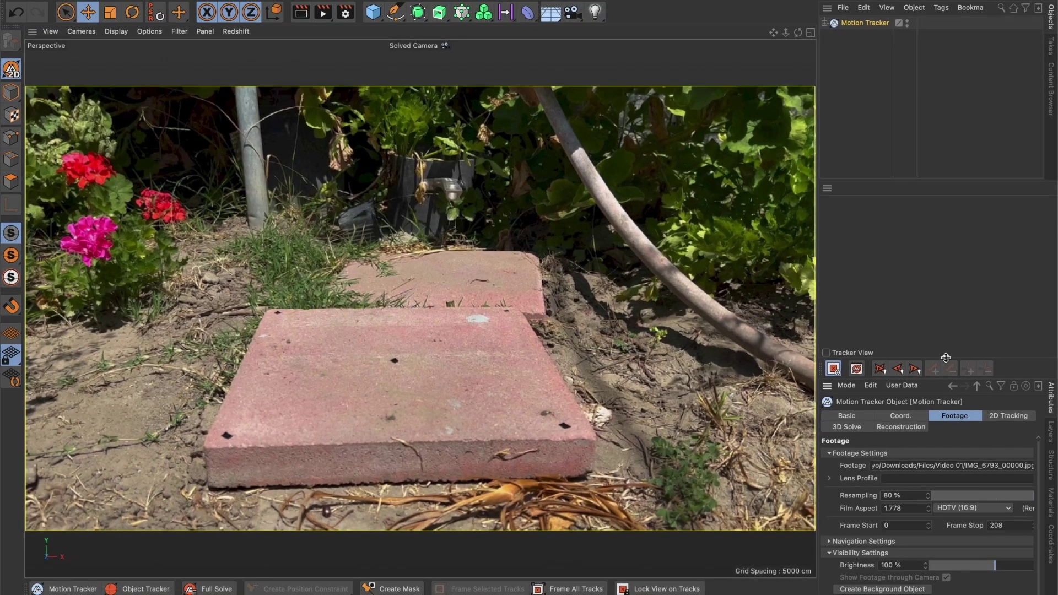
drag(945, 358, 929, 223)
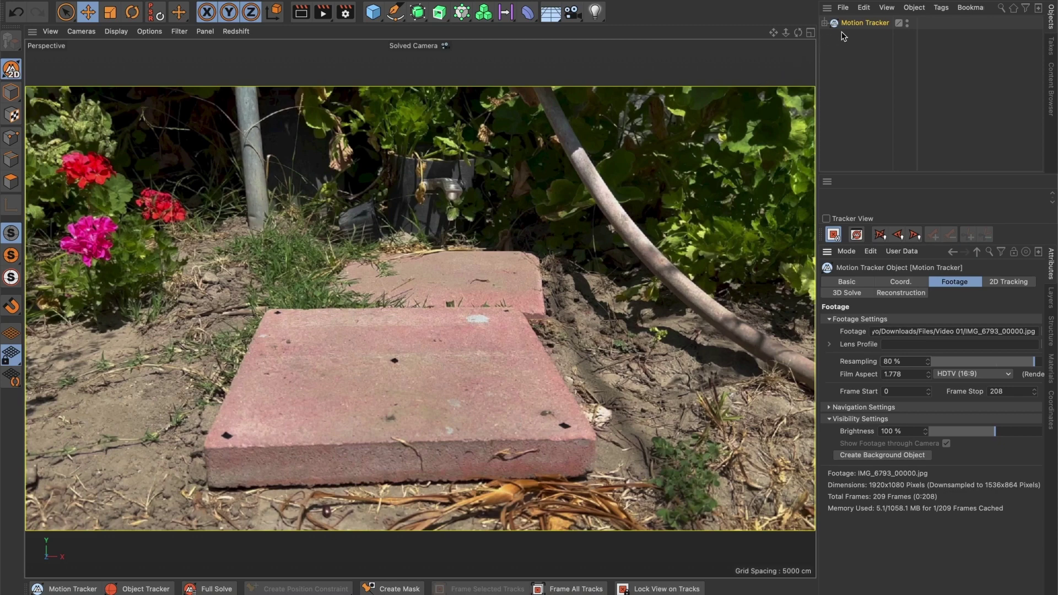
click(857, 26)
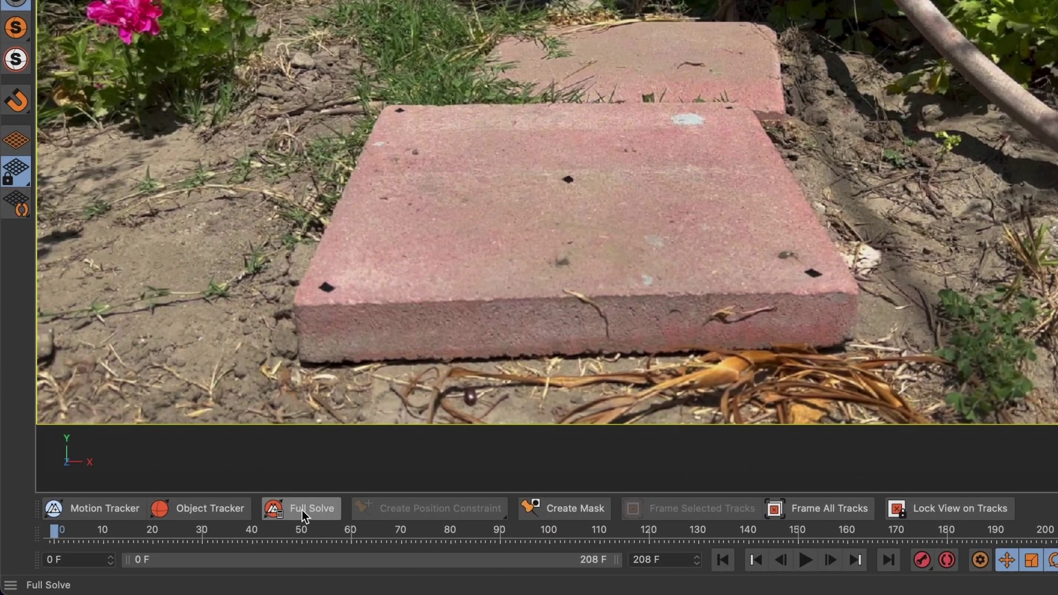
Run Full Solve on the garden footage, then scrub the timeline to review the tracks
click(305, 516)
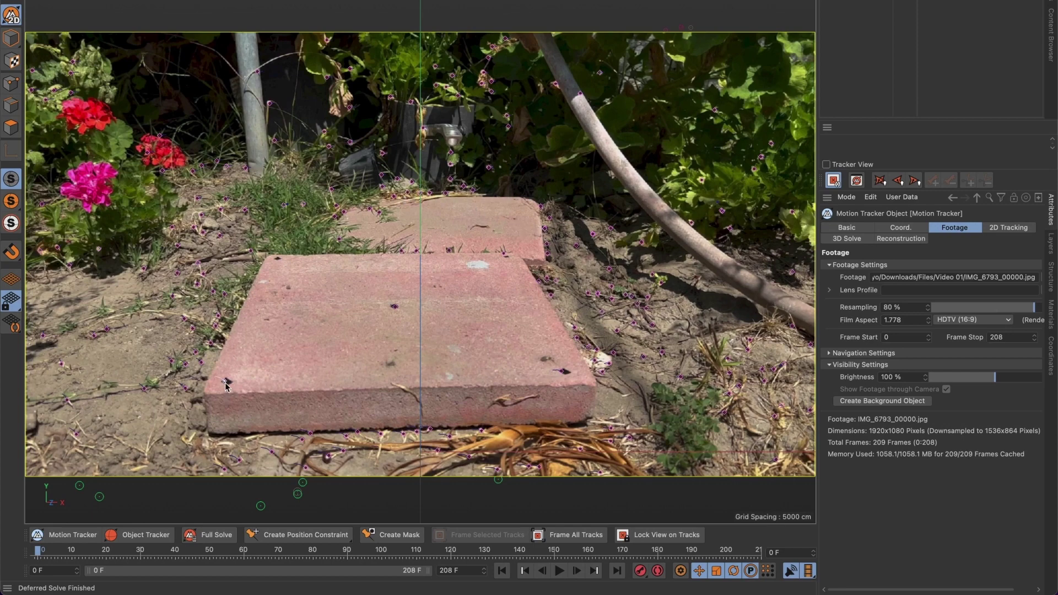
drag(65, 555, 24, 566)
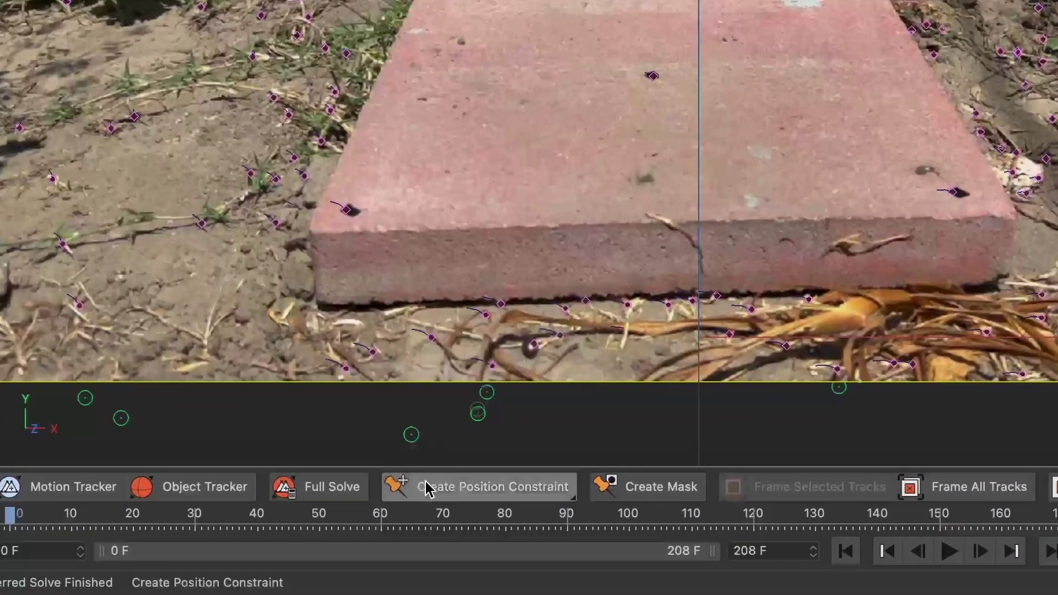
Tear off the constraint palette and add a Position Constraint on slab track Auto 0080
click(522, 495)
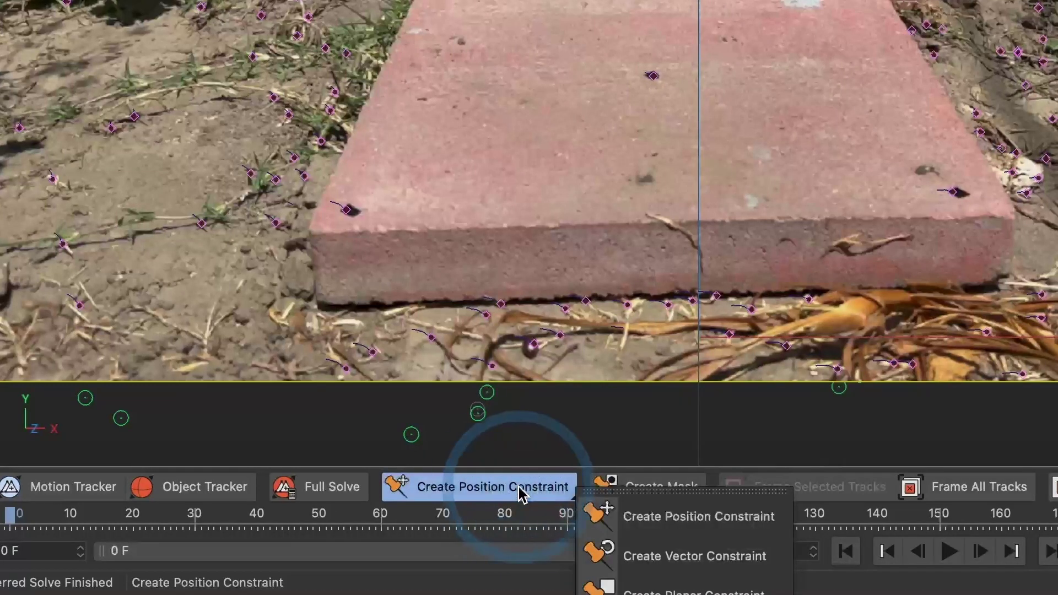
click(639, 492)
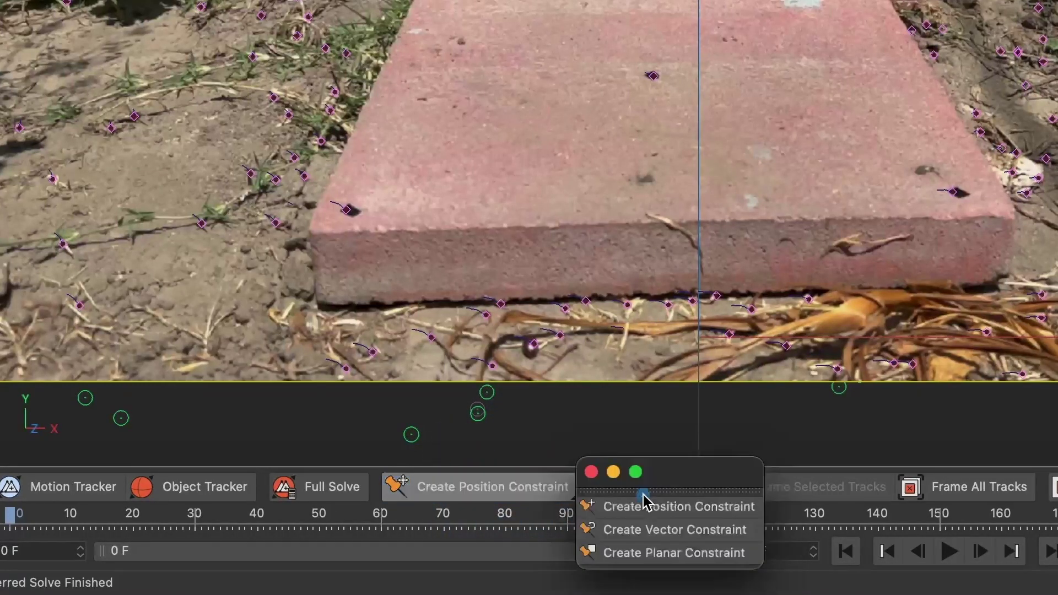
drag(678, 480, 1057, 326)
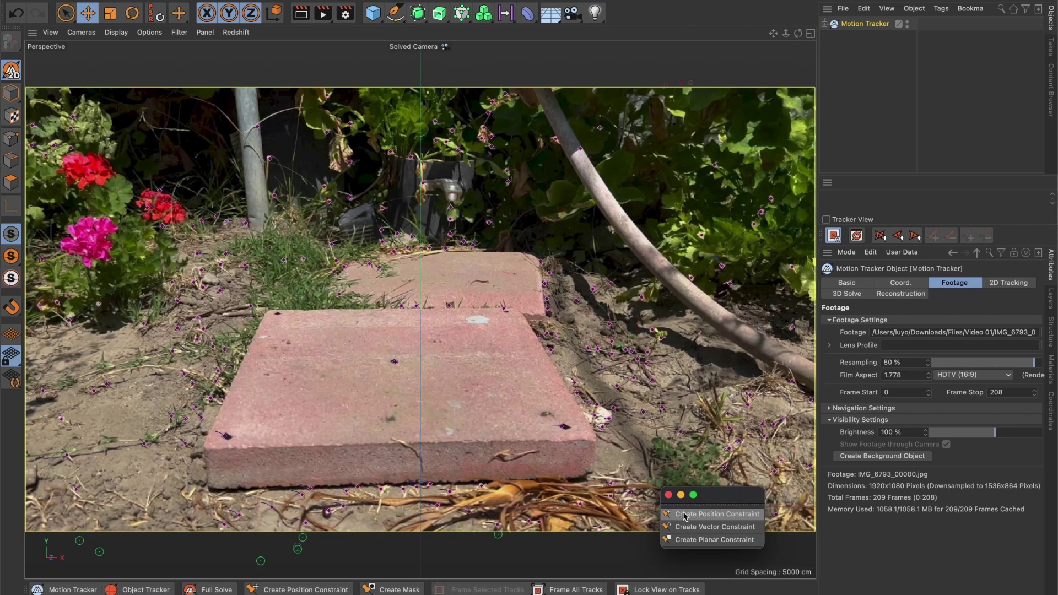
click(685, 515)
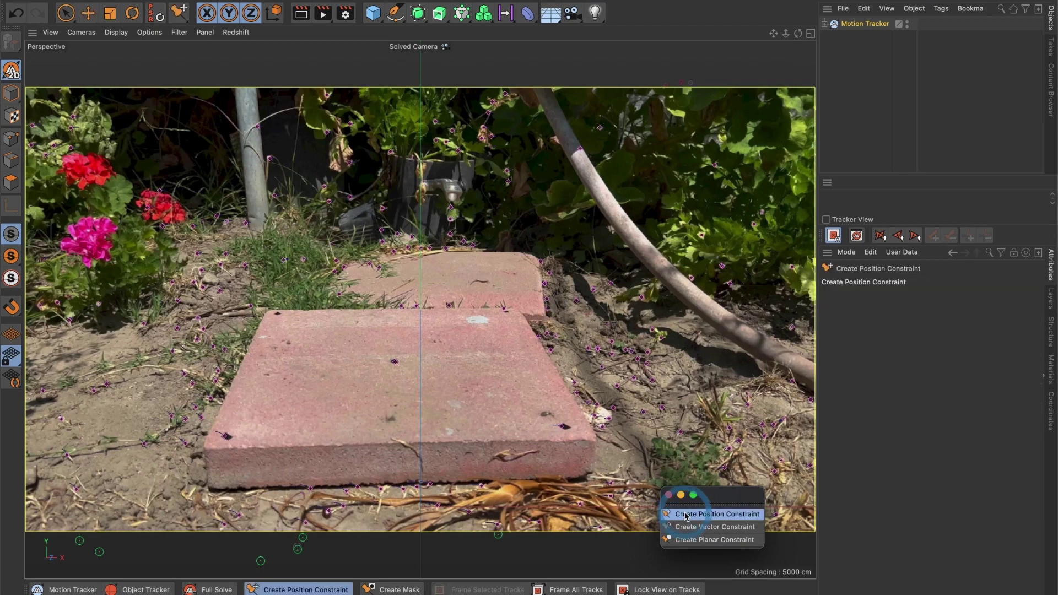
click(395, 364)
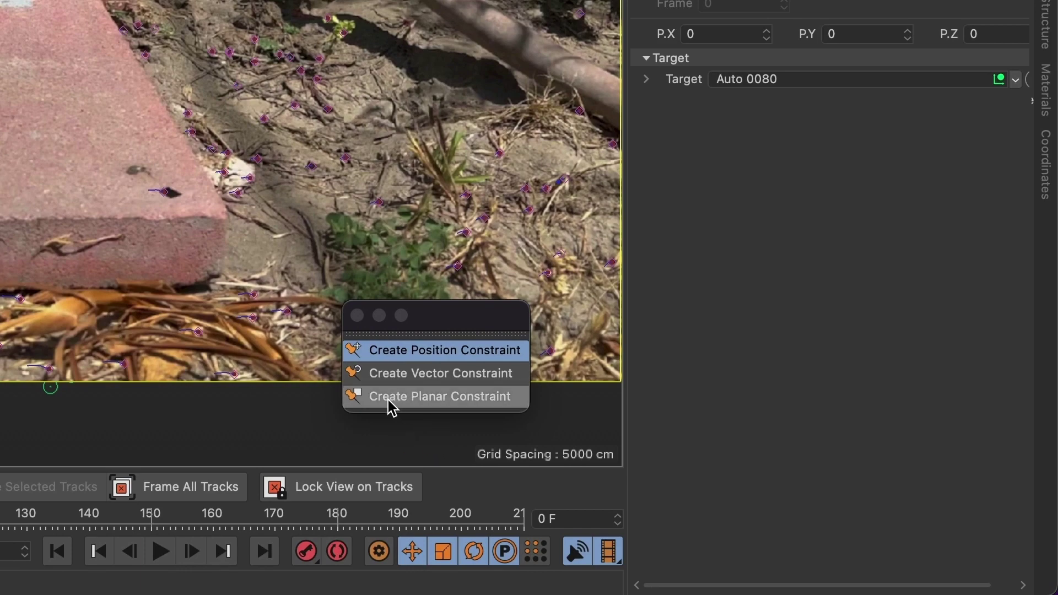
Build a planar constraint from slab tracks Auto 0080, 0183 and 0261, then generate a Plane from it
click(458, 397)
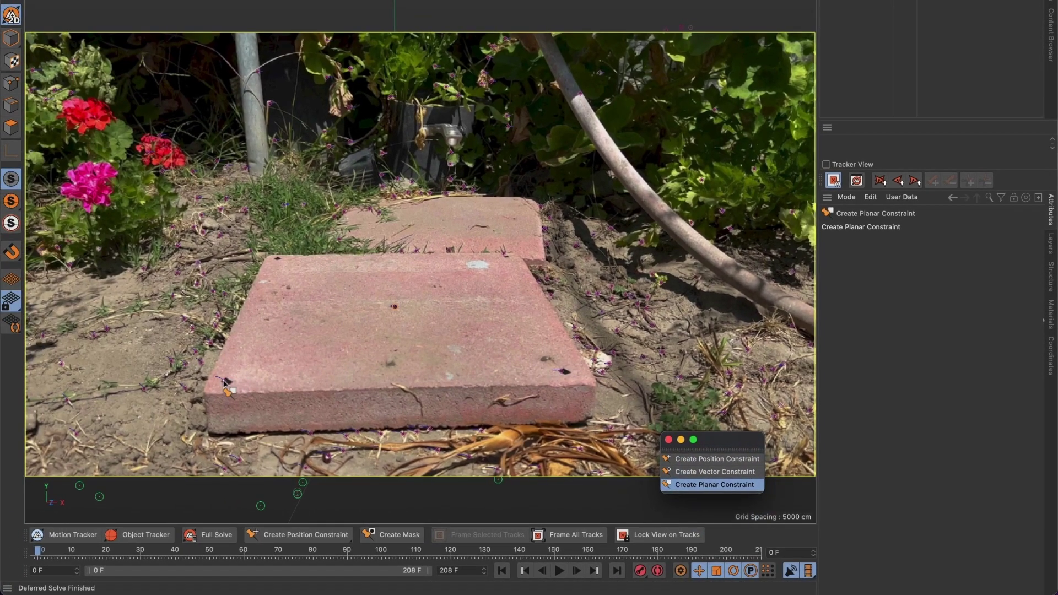
click(226, 381)
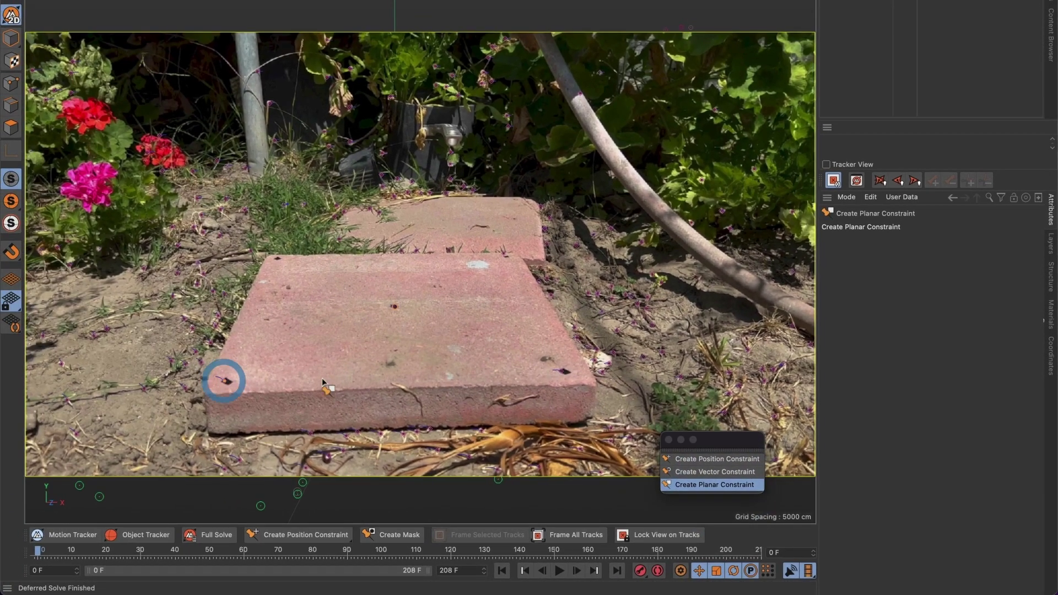
click(562, 373)
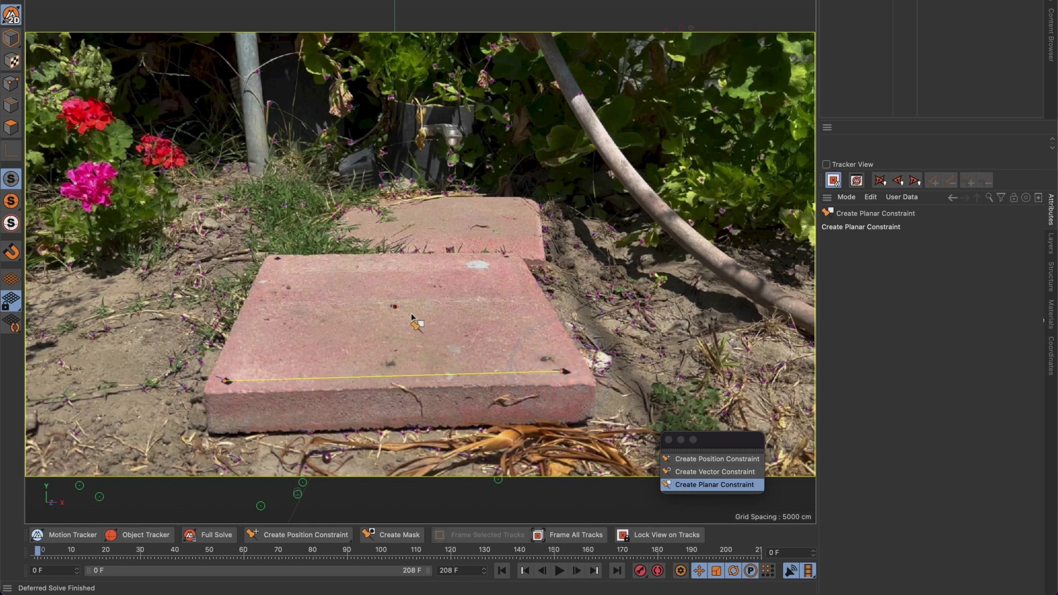
click(396, 306)
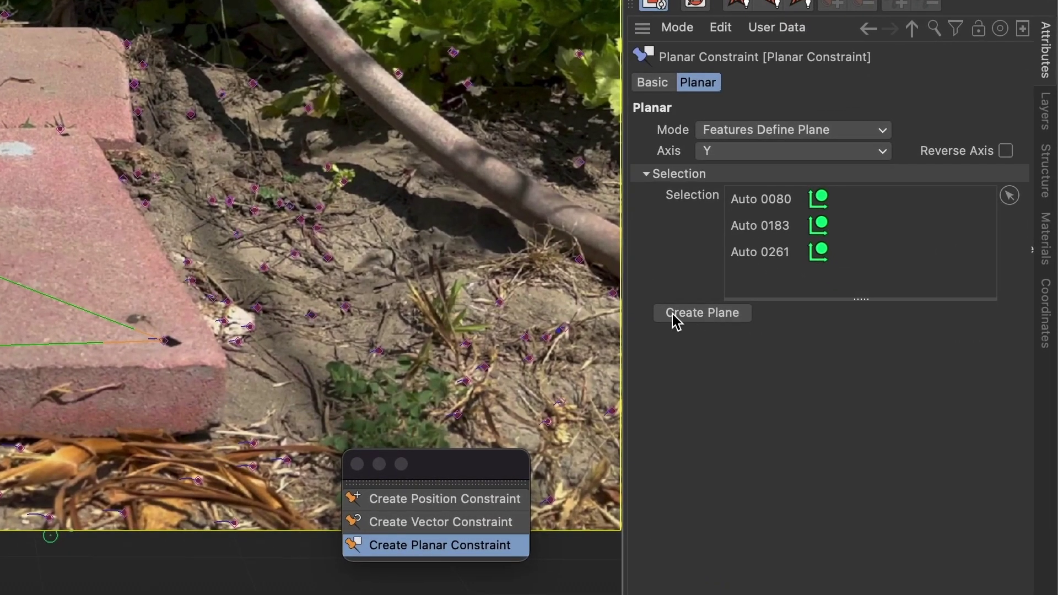
click(715, 317)
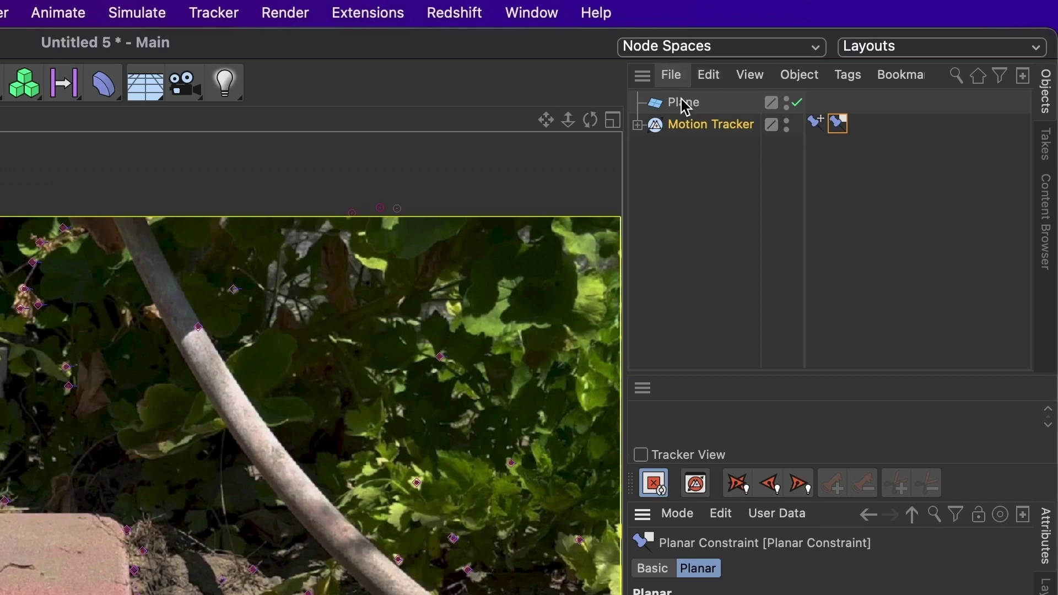
click(685, 104)
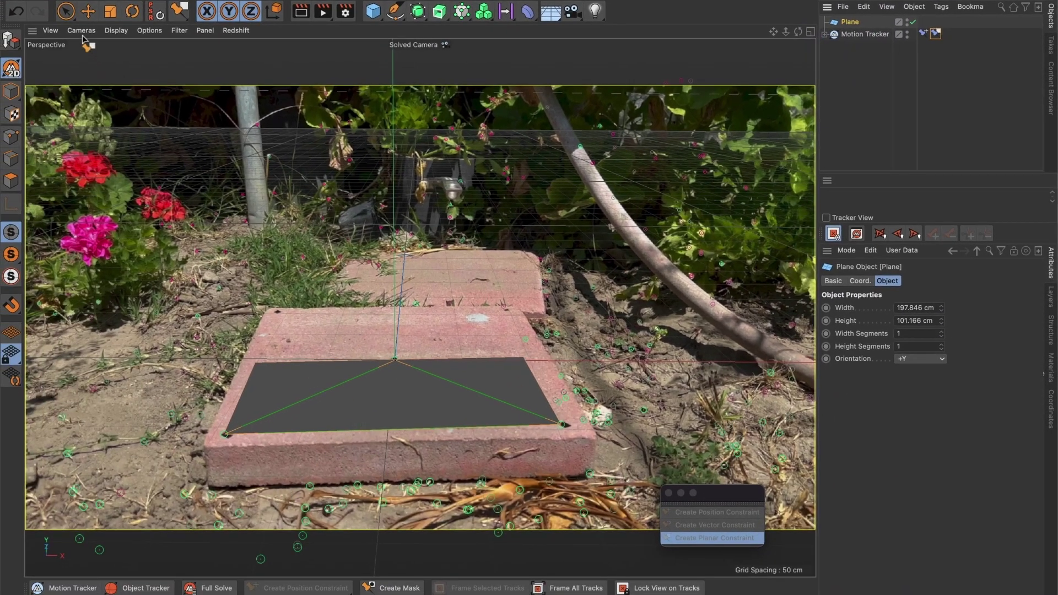
click(88, 11)
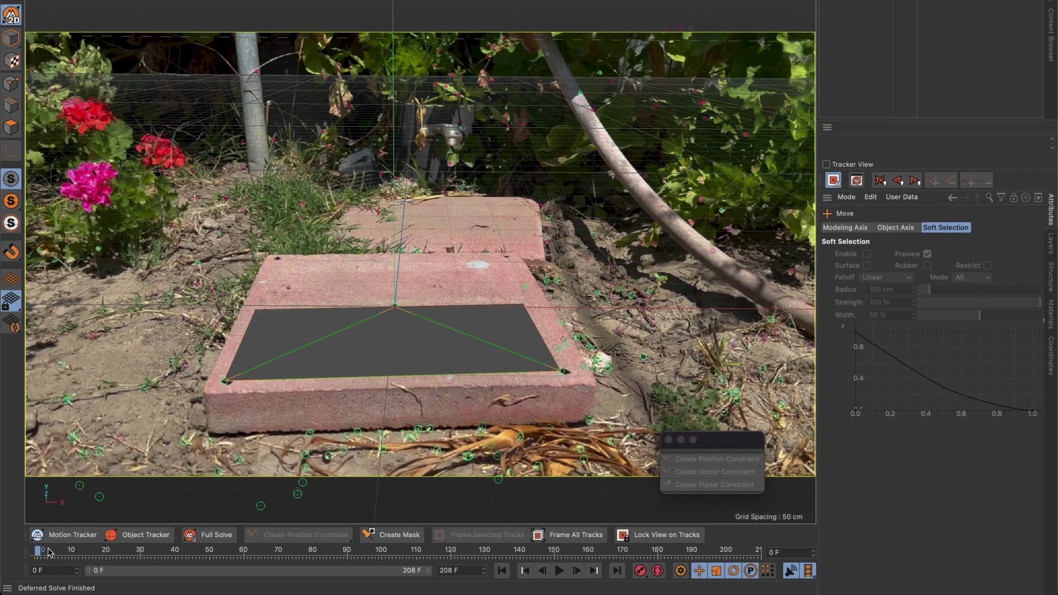
drag(48, 553, 224, 563)
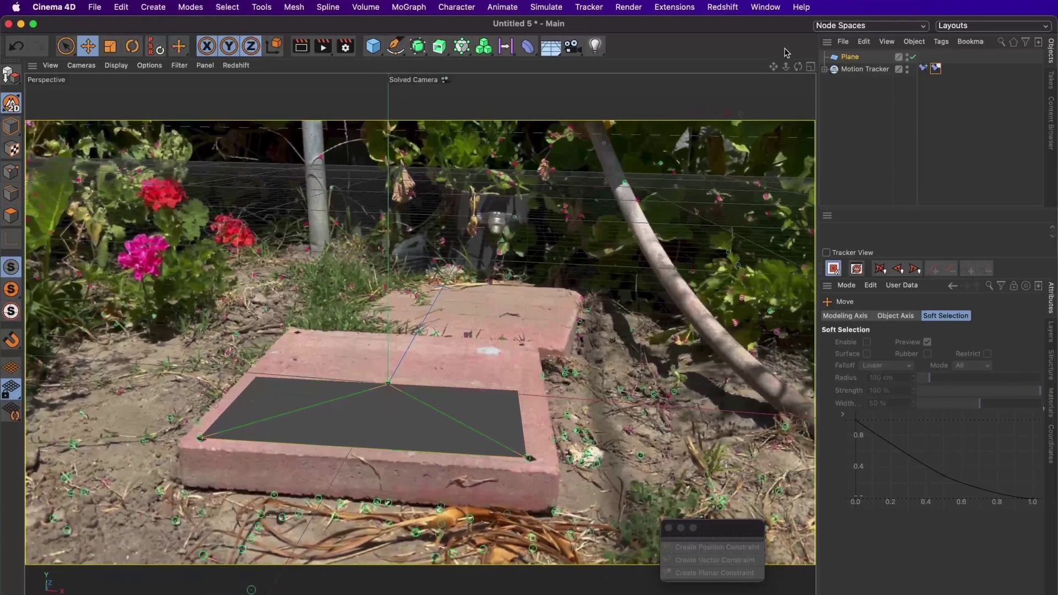
Tilt the Plane about 2 degrees and stretch it across the slab's width and depth
click(851, 82)
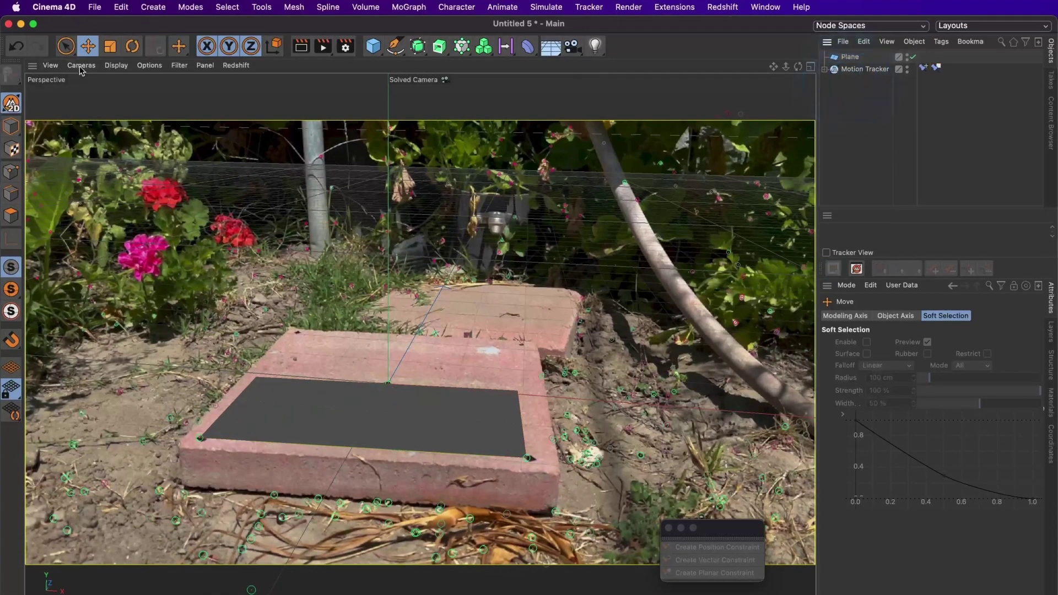
click(132, 47)
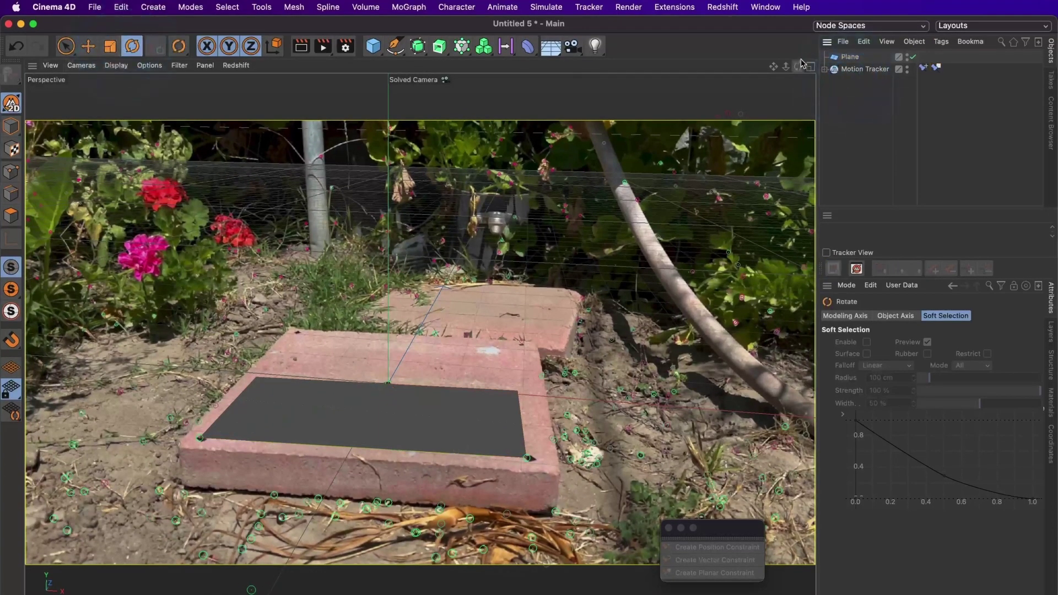
click(849, 57)
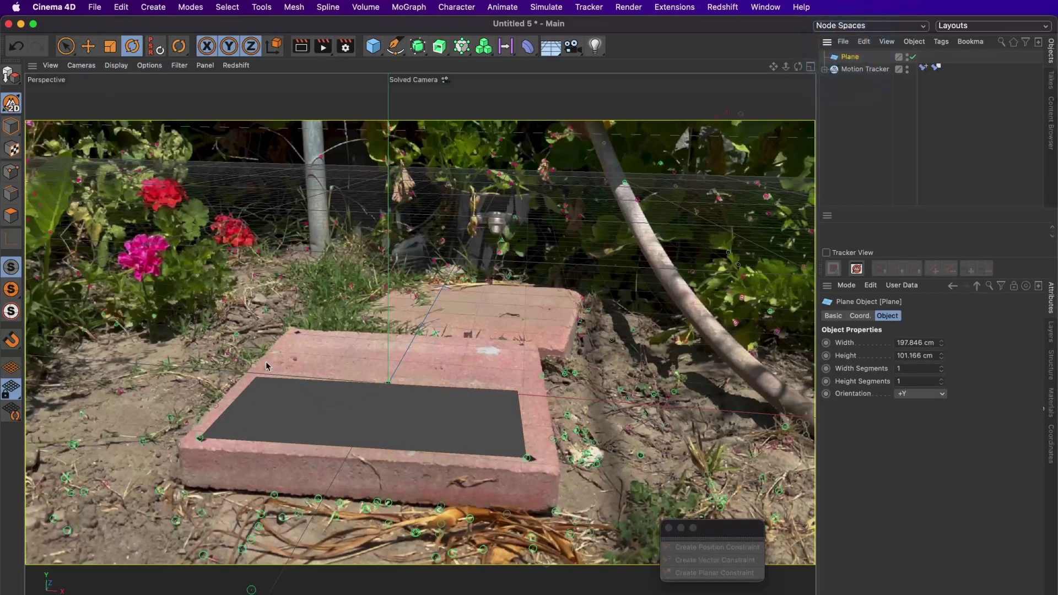
click(14, 126)
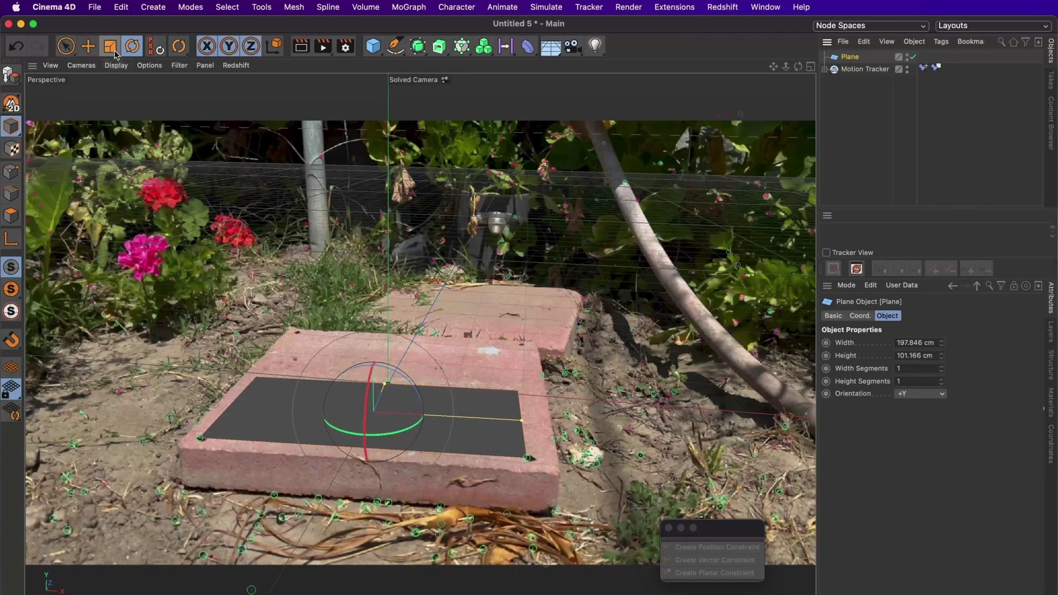
drag(412, 428, 407, 433)
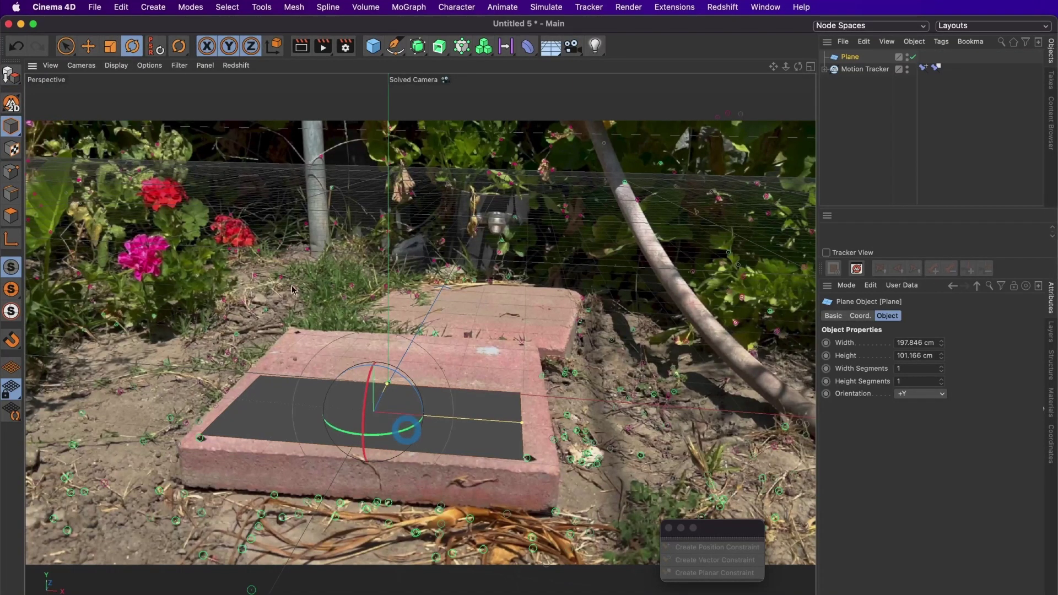
click(88, 45)
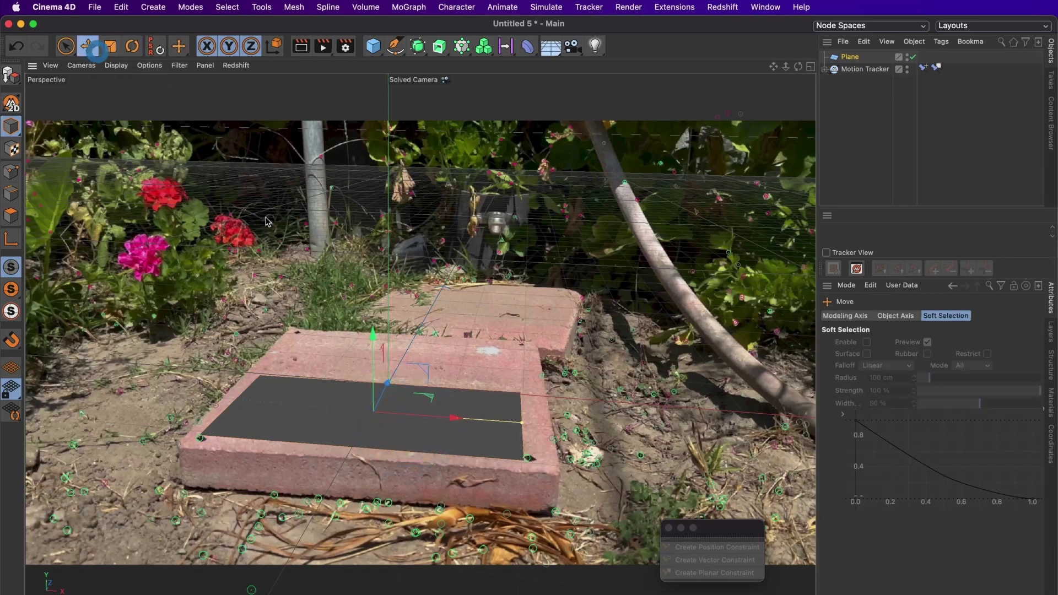
drag(522, 423, 461, 421)
drag(395, 389, 420, 353)
Undo a stray 1.5-degree turn, stretch the Plane to the slab's sides, and scrub to check fit
click(132, 47)
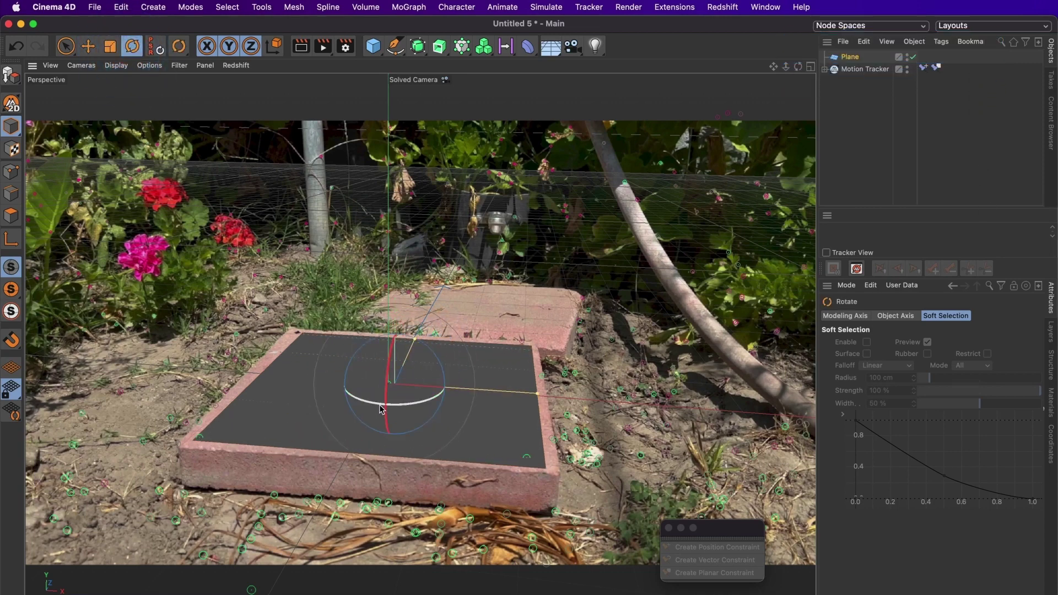
drag(378, 408, 388, 386)
click(17, 45)
click(88, 49)
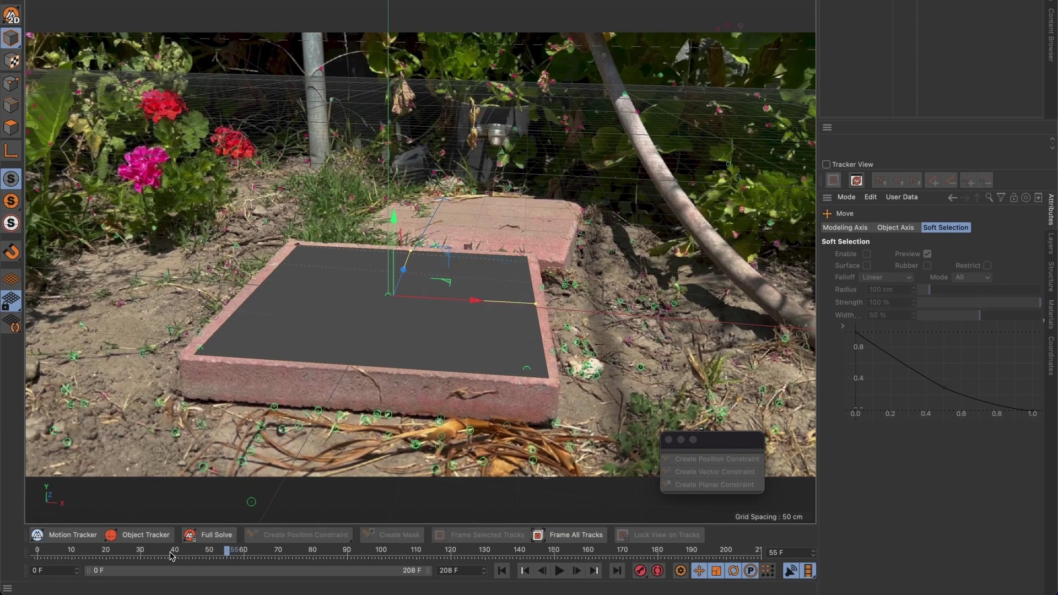
drag(170, 555, 3, 515)
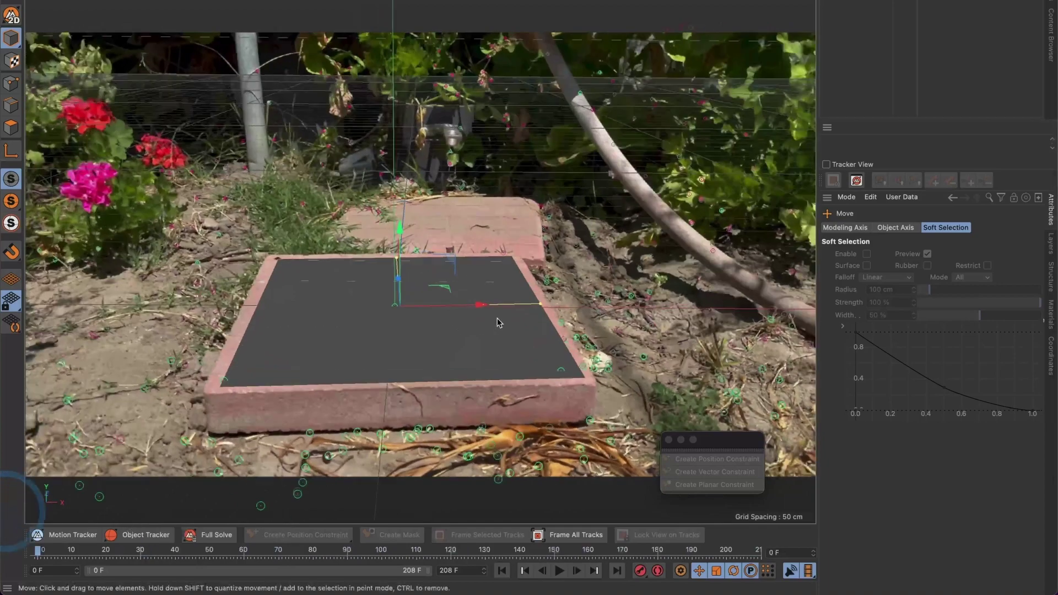
drag(541, 305, 543, 307)
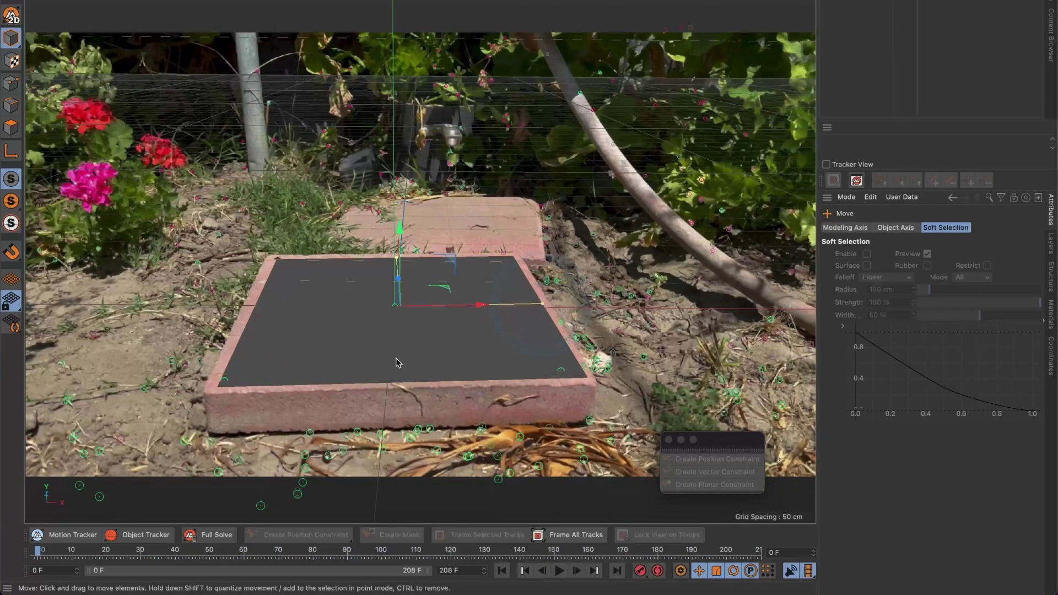
drag(88, 553, 106, 551)
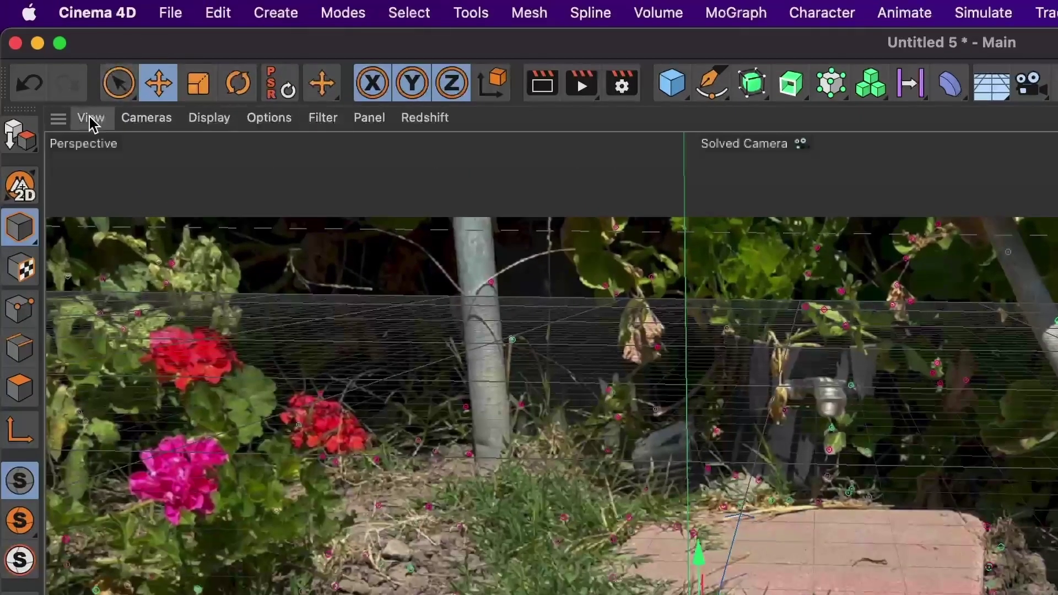
Merge Iron Giant.c4d from Downloads > 3D Model into the tracked scene
click(168, 13)
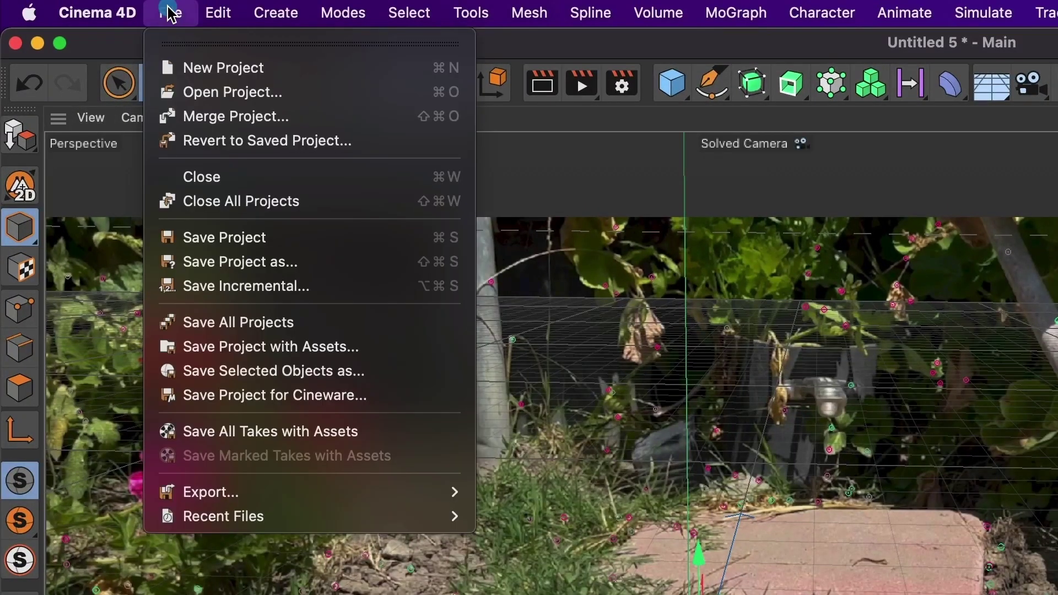
click(240, 120)
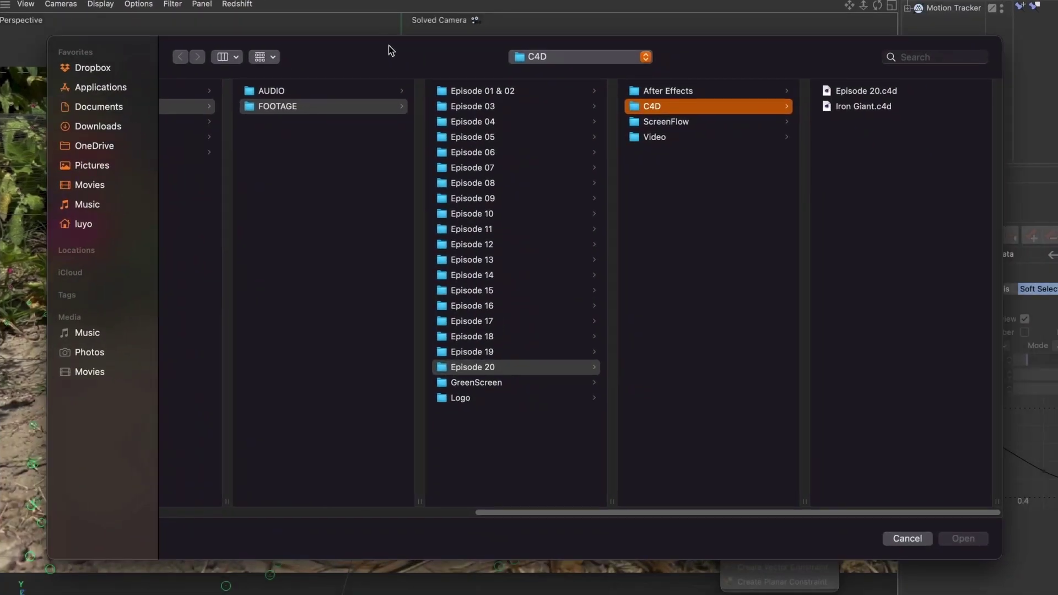
click(386, 43)
click(100, 127)
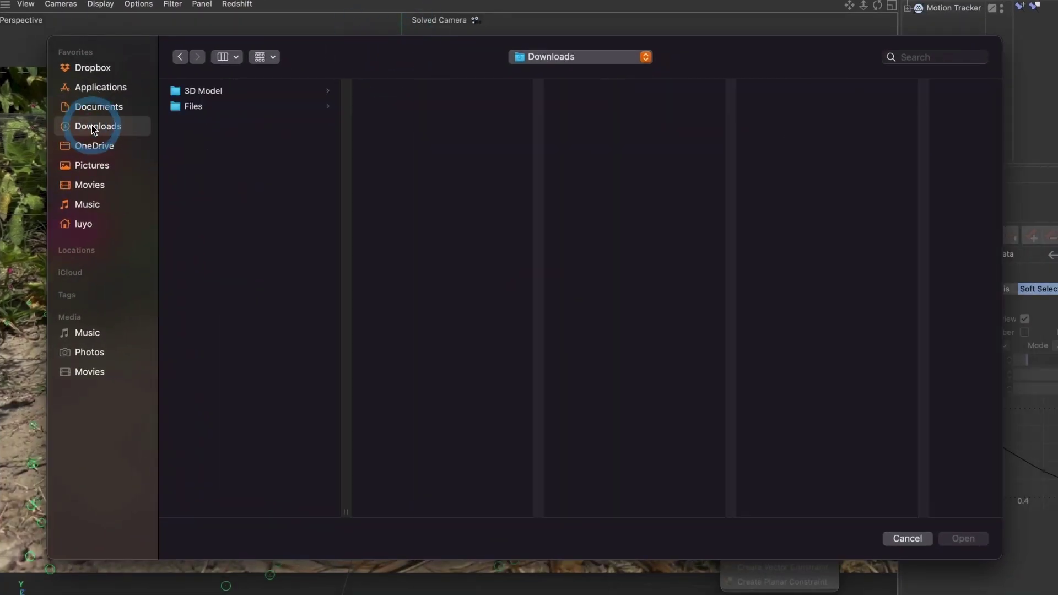
click(184, 94)
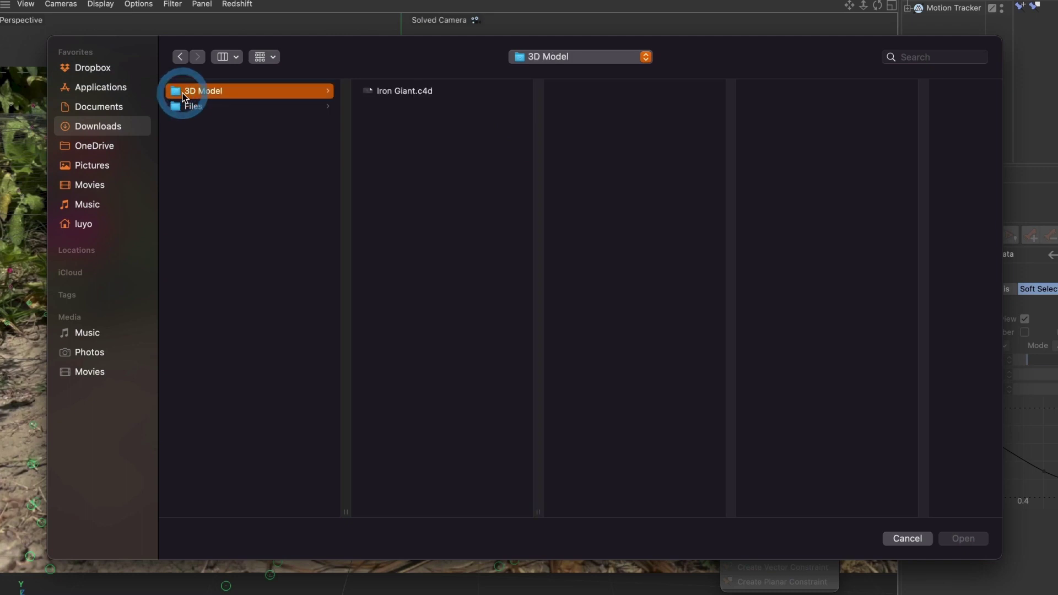
click(399, 92)
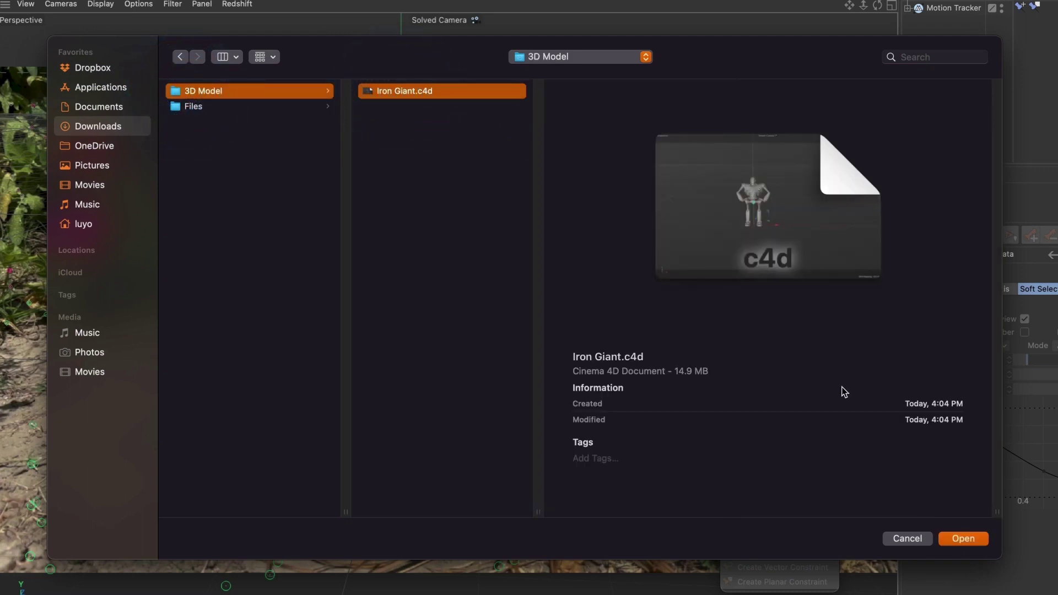
click(959, 538)
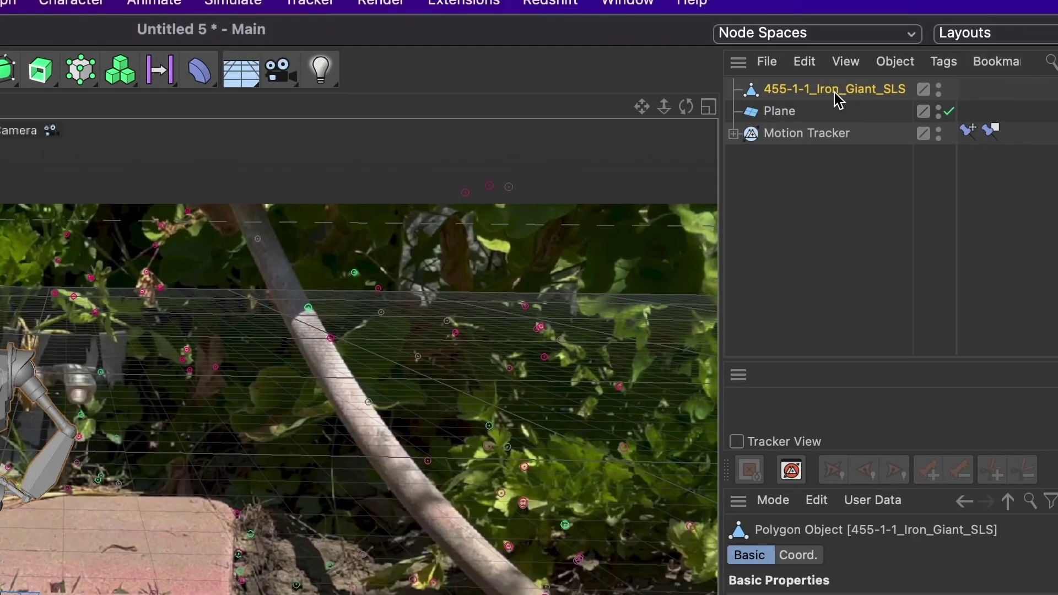
Rename the merged robot to 'Iron Giant' and nudge it slightly along Y
double_click(835, 91)
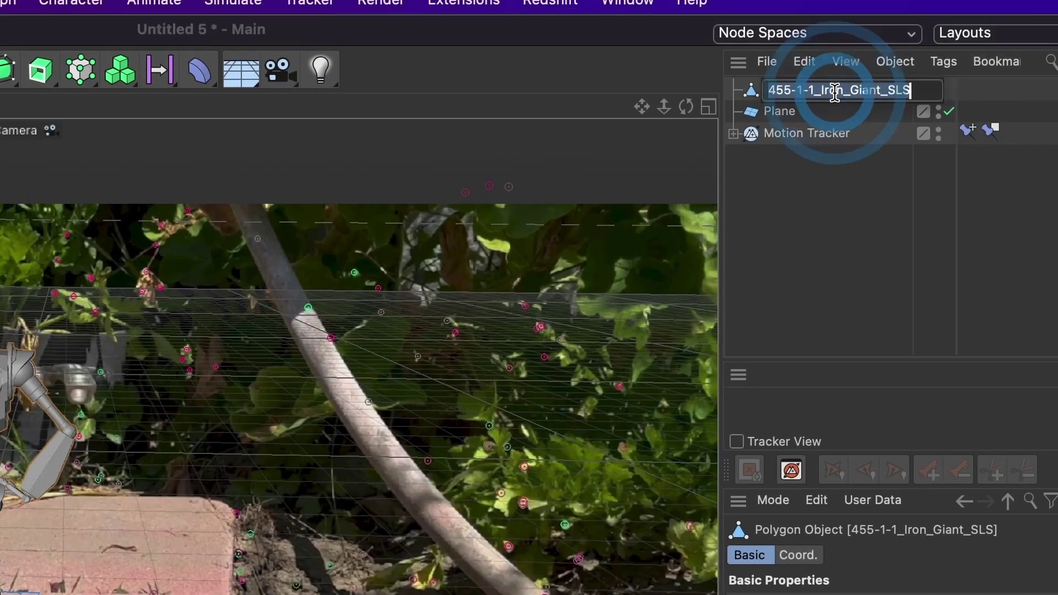
text(Iron Giant)
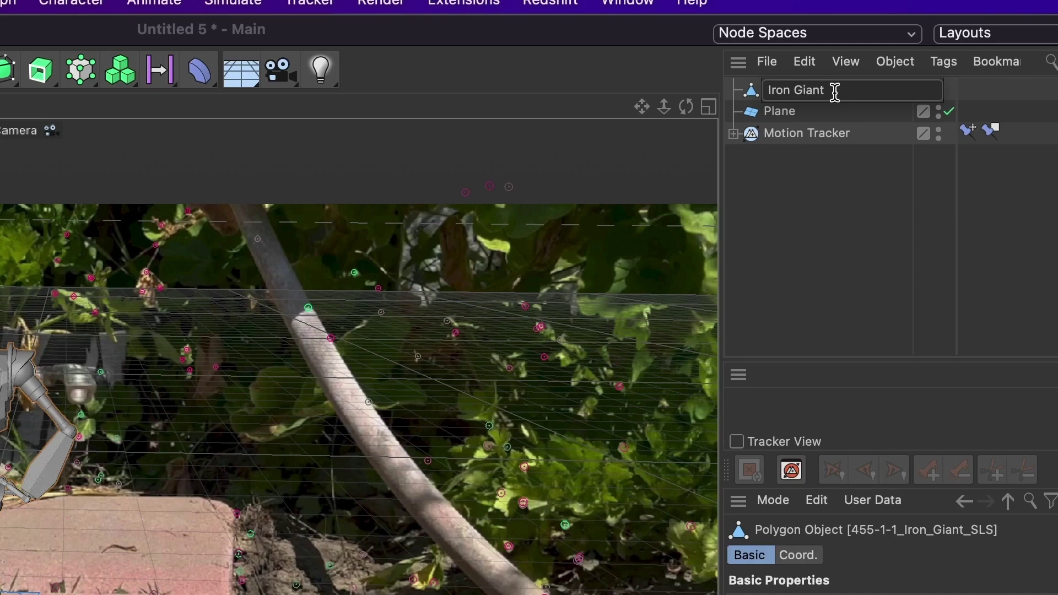
key(Return)
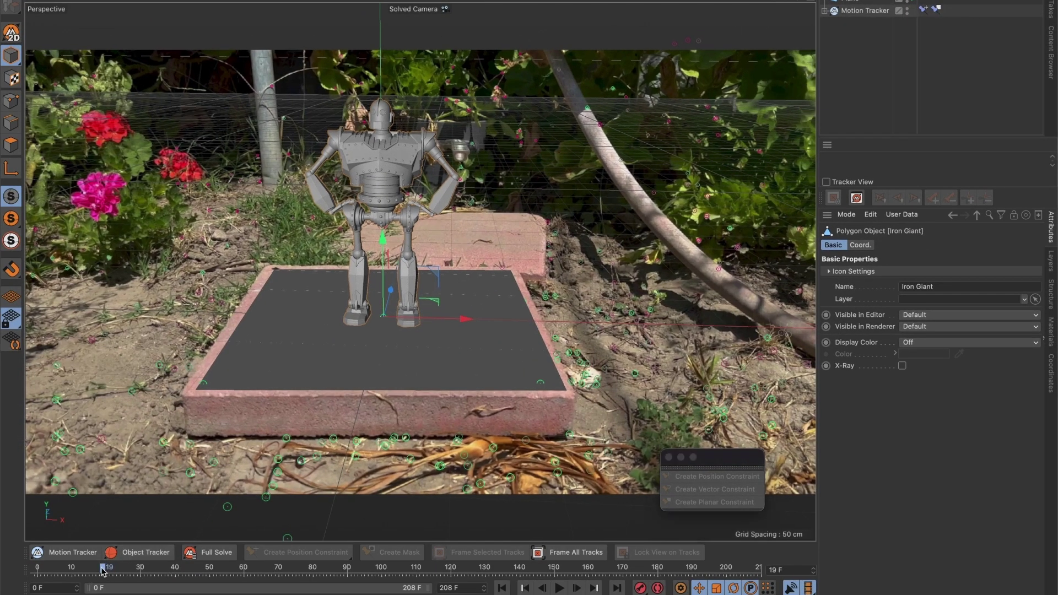
drag(100, 570, 155, 571)
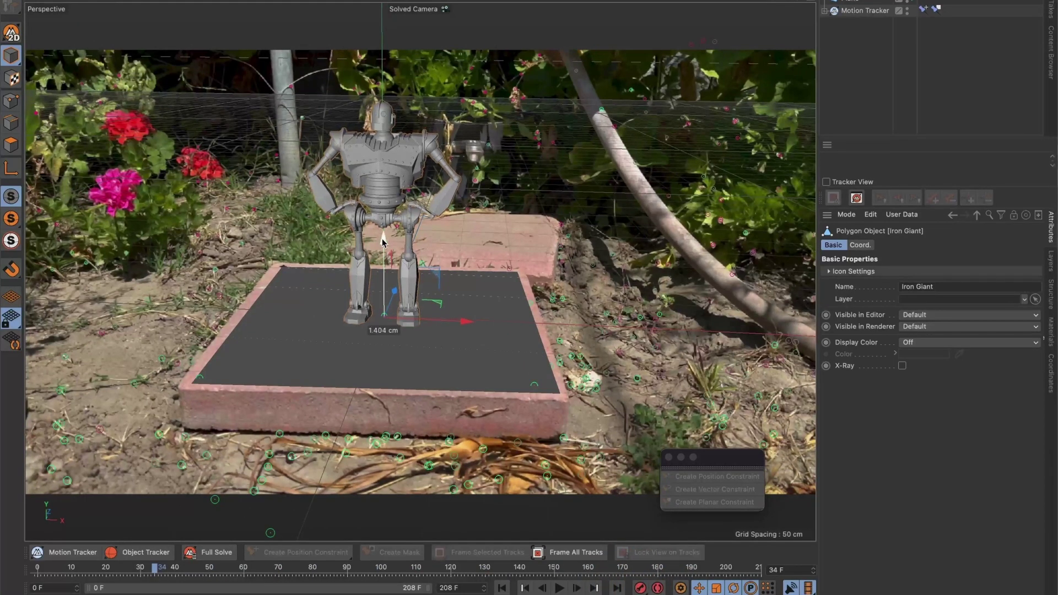
drag(384, 240, 384, 239)
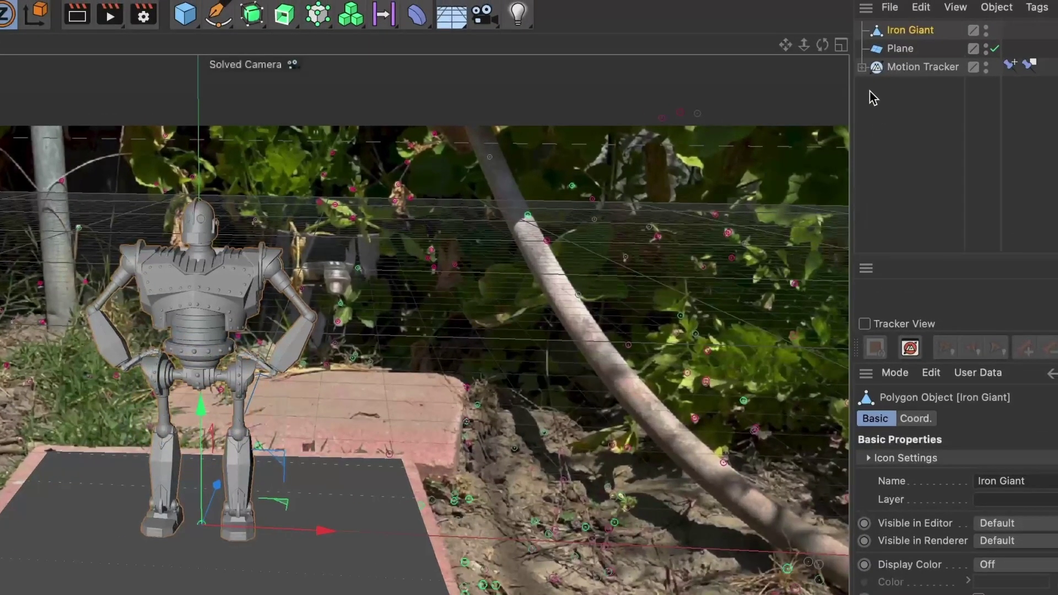
Stop viewing through the Solved Camera, zoom in on the legs, and raise the robot onto the Plane
click(862, 66)
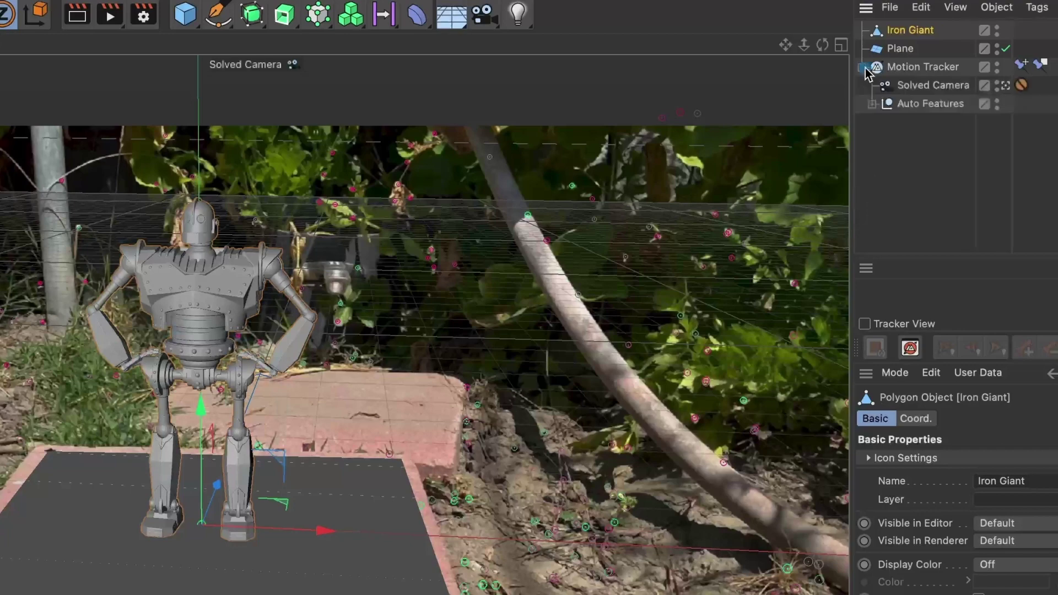
click(1006, 86)
click(1005, 87)
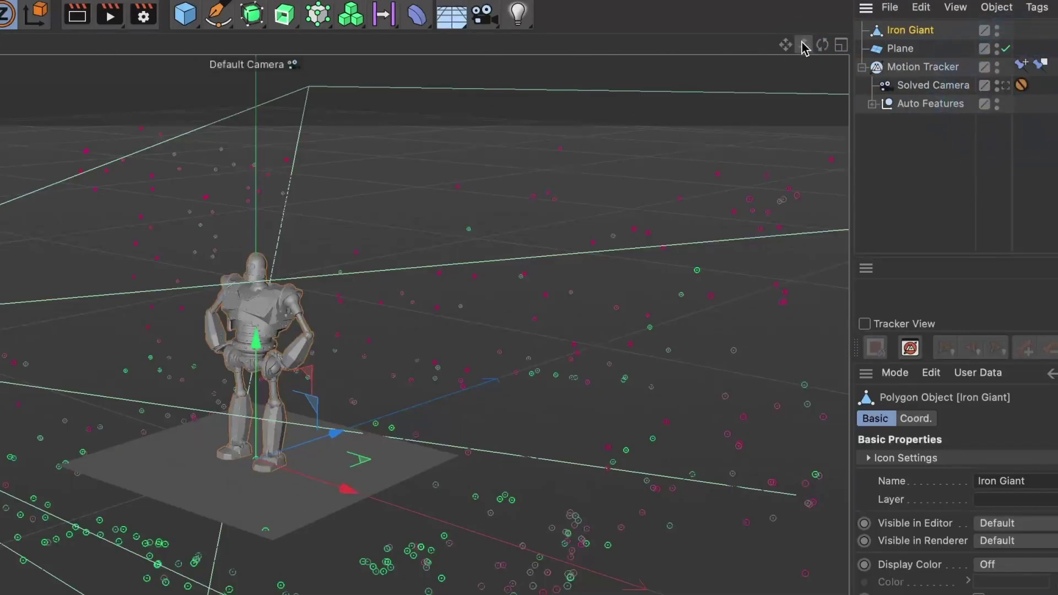
drag(805, 45, 895, 39)
scroll(413, 371, up, 3)
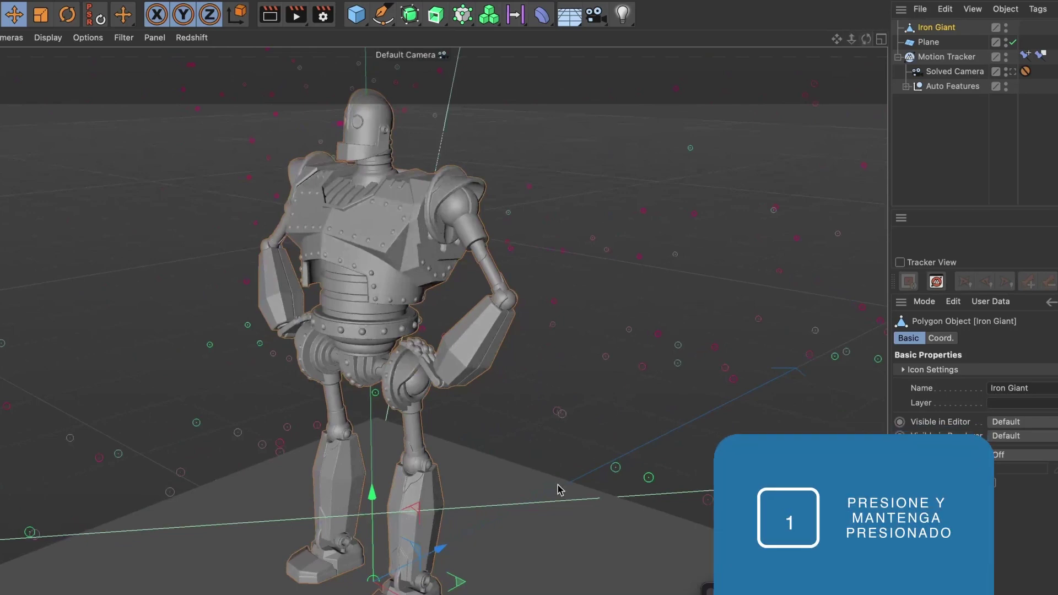
drag(540, 510, 509, 484)
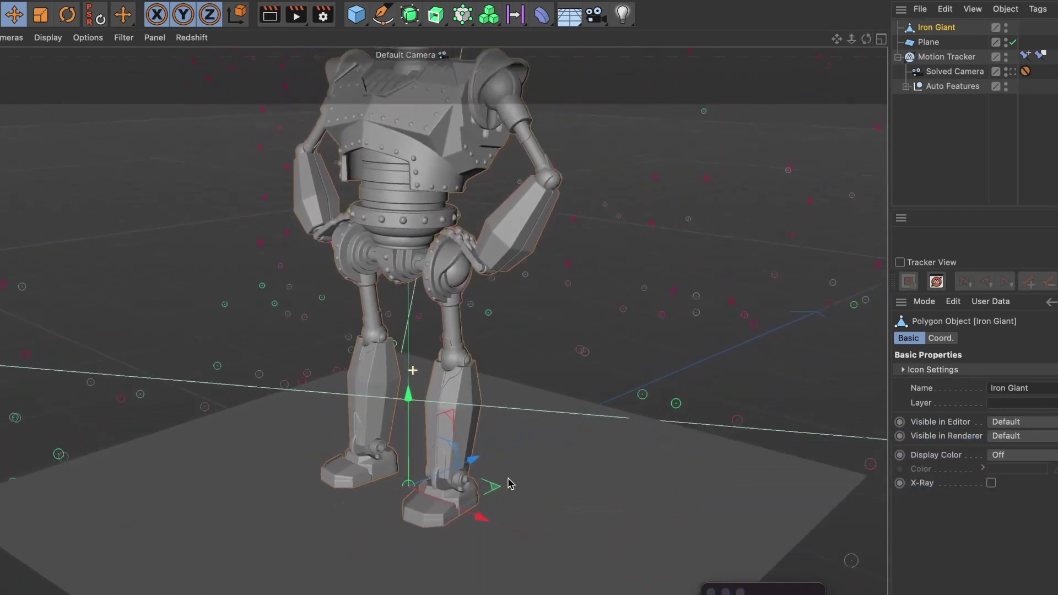
drag(508, 484, 345, 429)
key(3)
drag(346, 429, 243, 573)
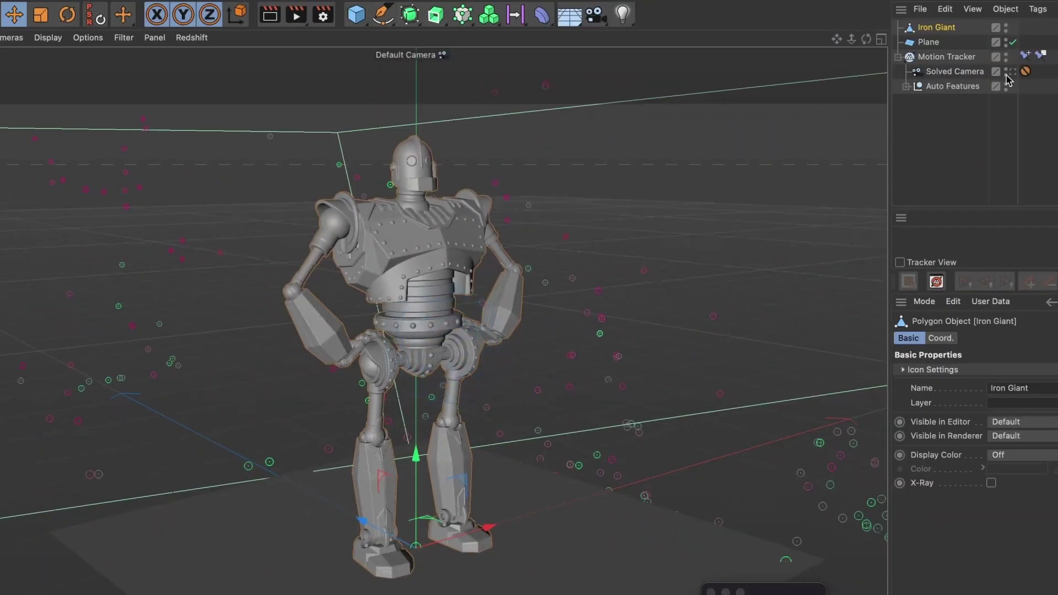
Back in the Solved Camera, turn the Iron Giant about 6 degrees, scale it to ~102%, and scrub
click(1013, 71)
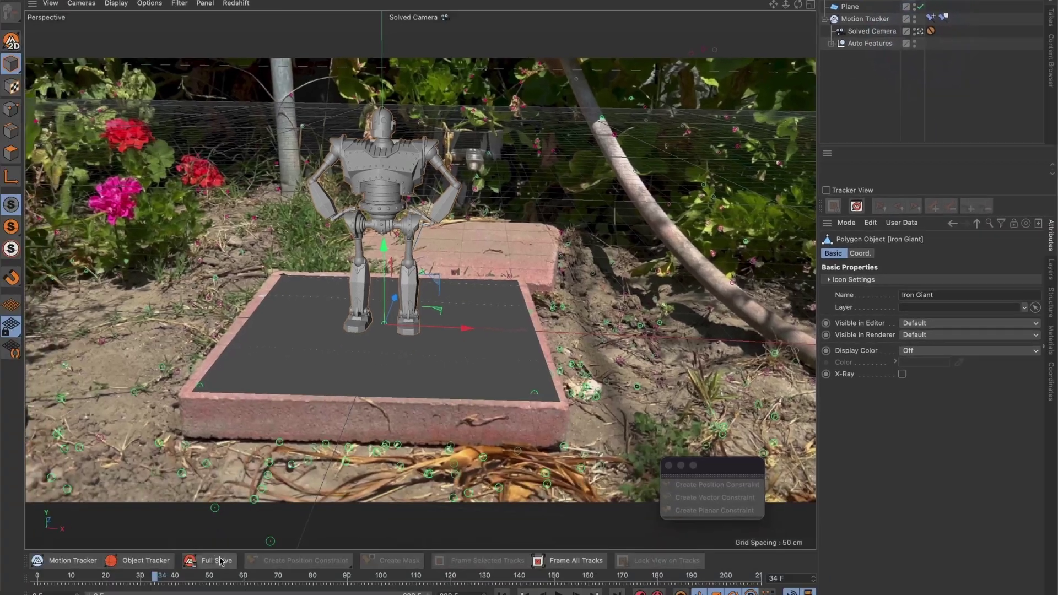
drag(155, 576, 319, 577)
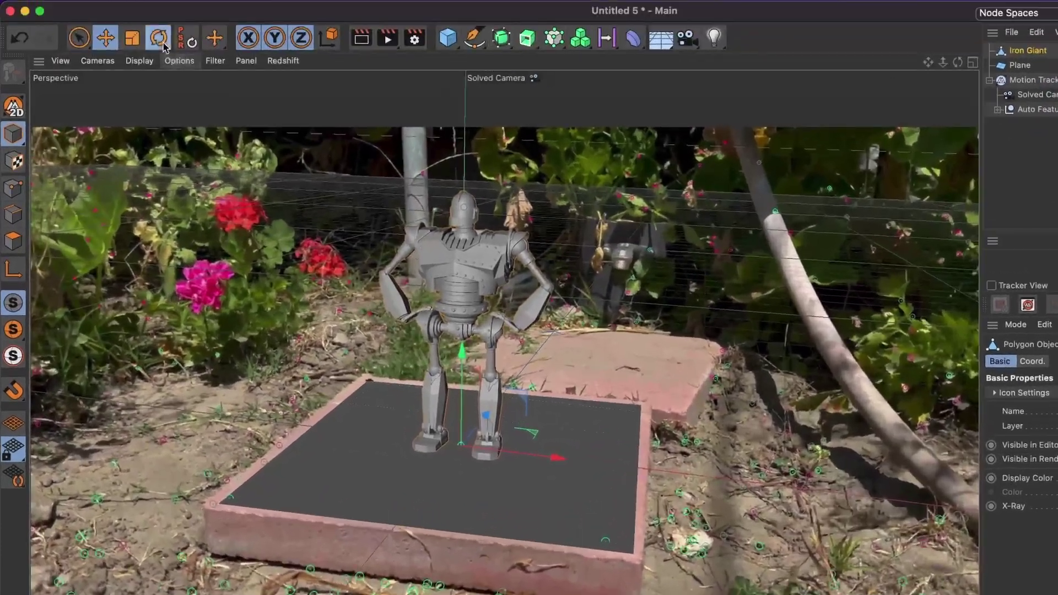
click(161, 40)
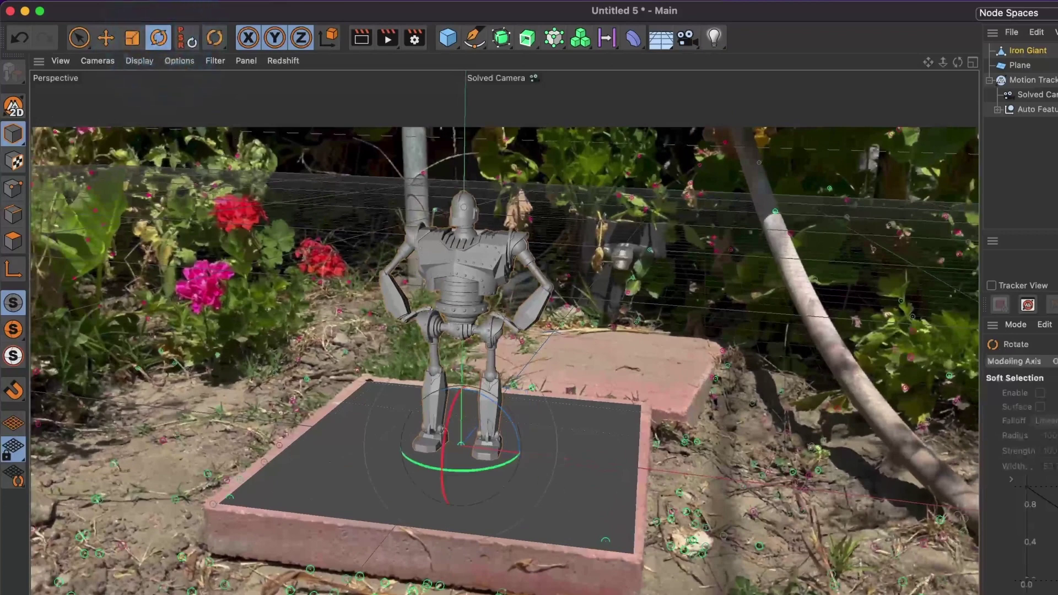
drag(471, 474, 513, 465)
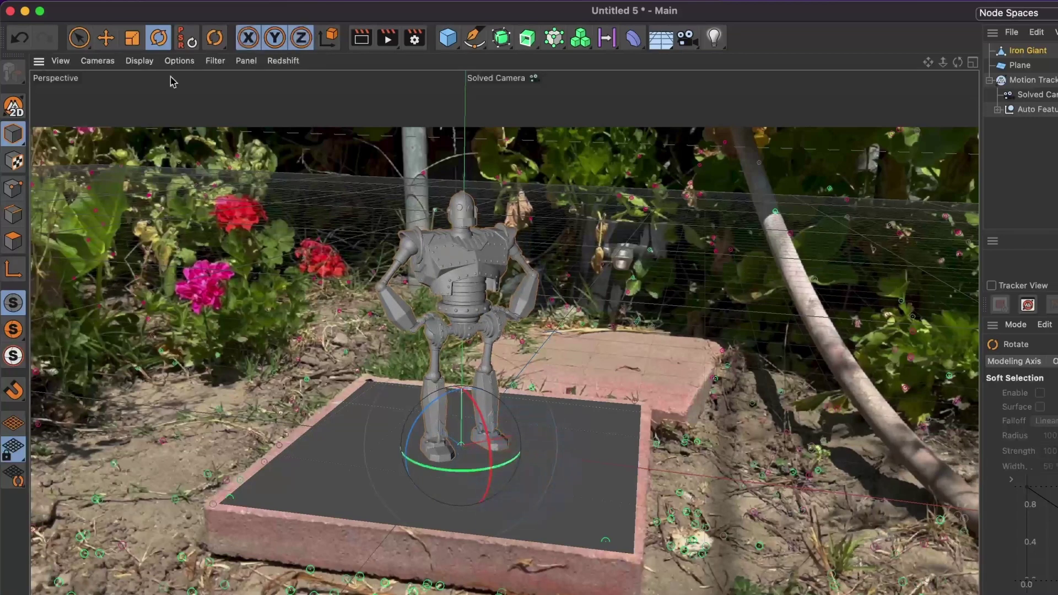
click(133, 38)
drag(474, 473, 628, 475)
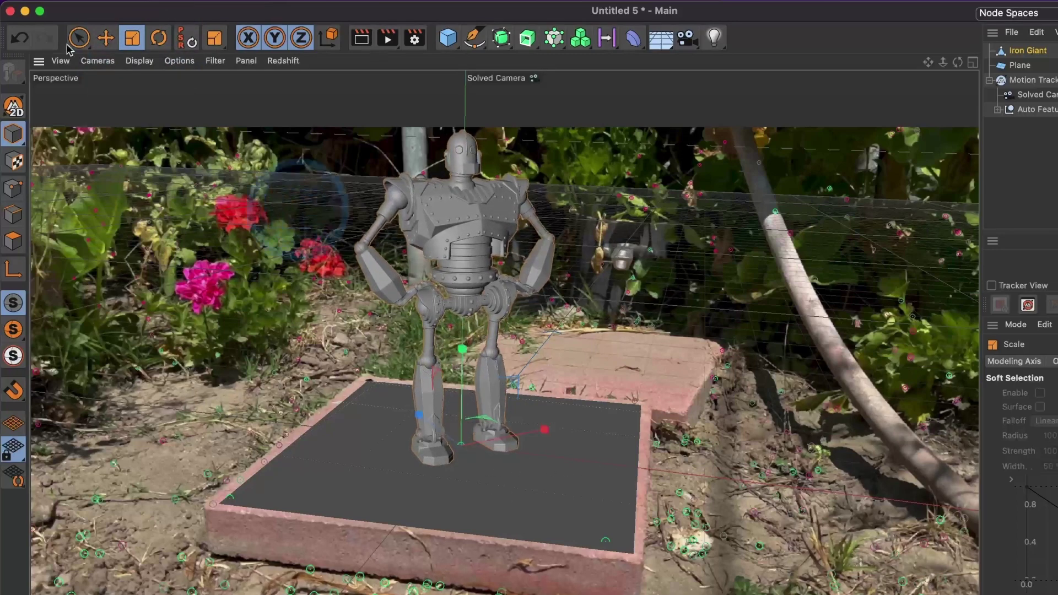
click(104, 40)
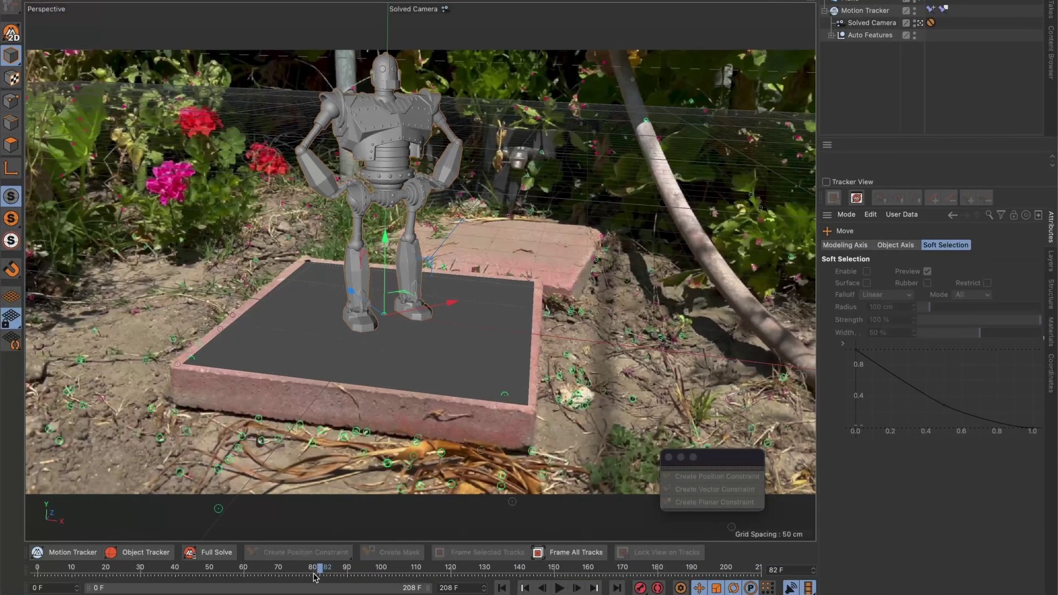
drag(319, 574, 47, 570)
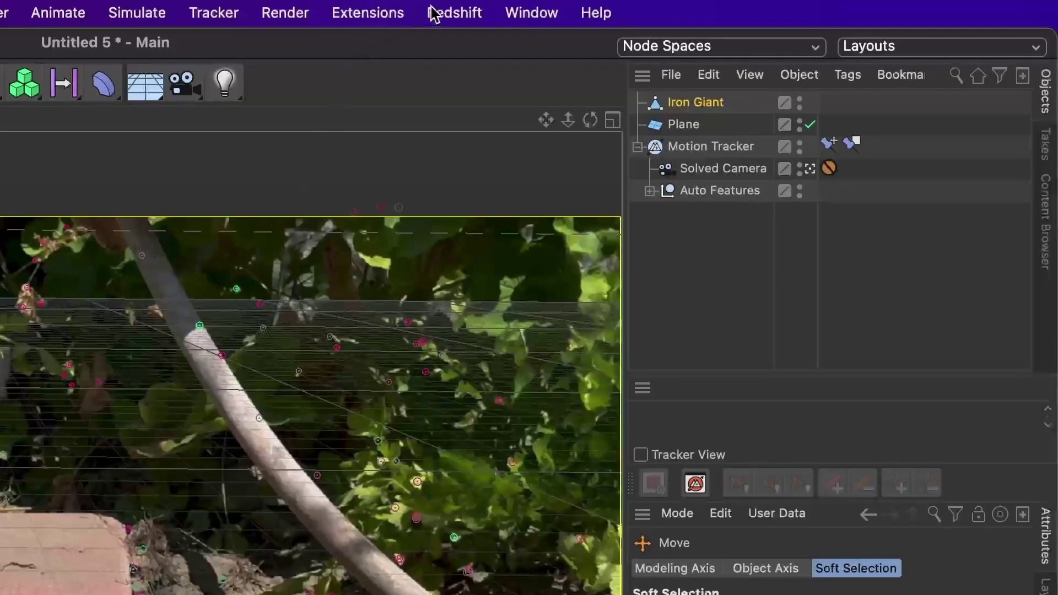
Dock the Redshift RenderView left of the viewport and render a preview of the Iron Giant
click(434, 13)
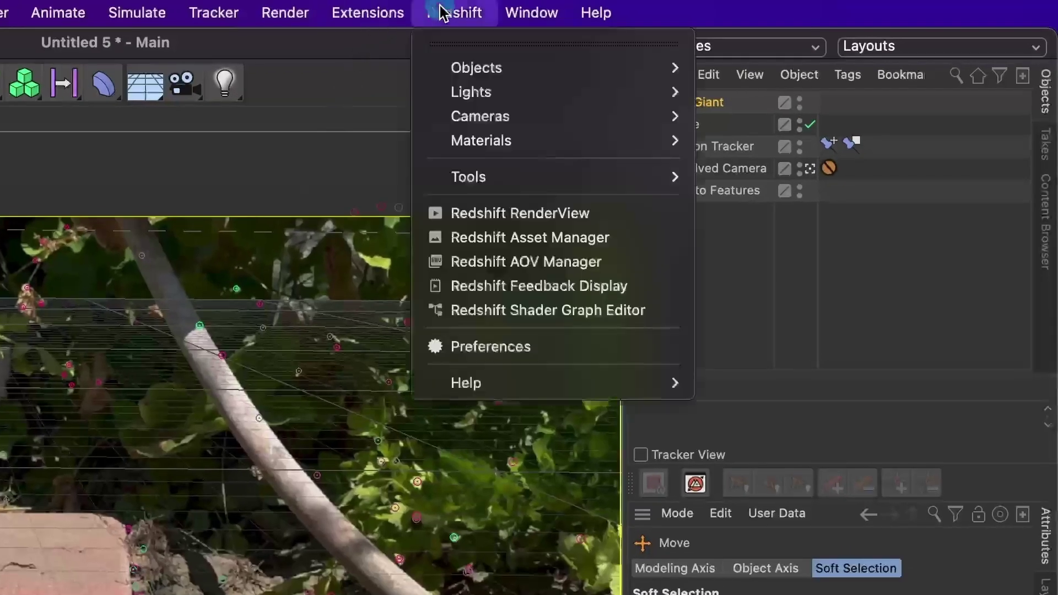
click(512, 217)
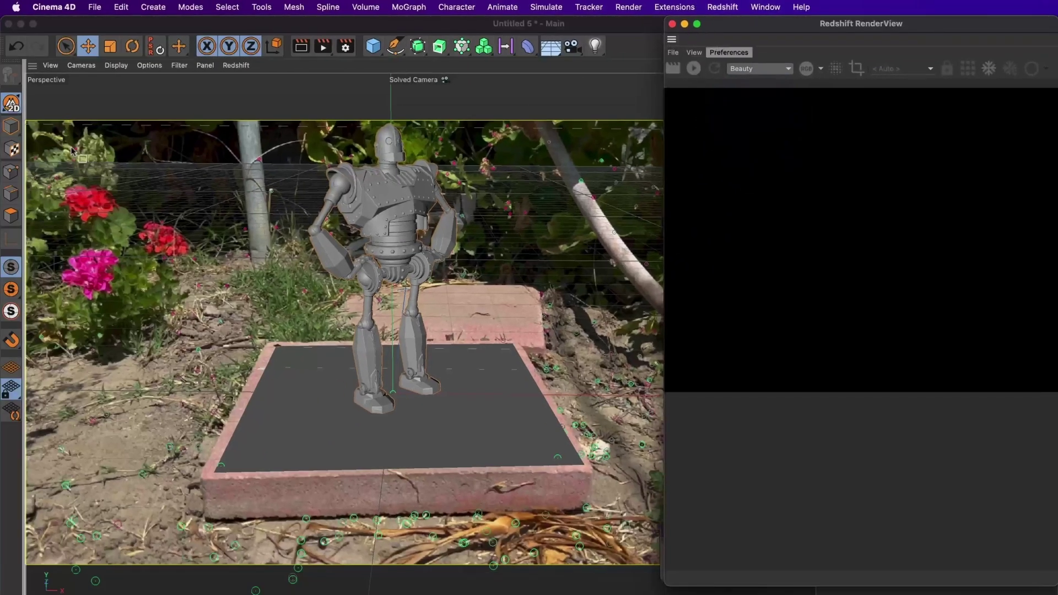
drag(39, 136, 38, 132)
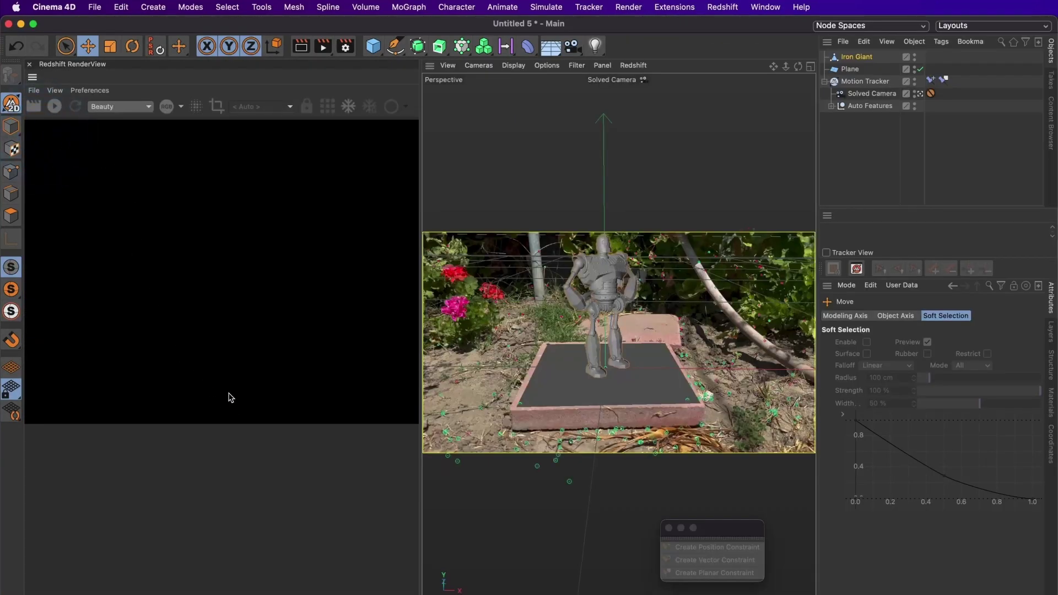
alt+drag(222, 347, 223, 429)
alt+click(223, 430)
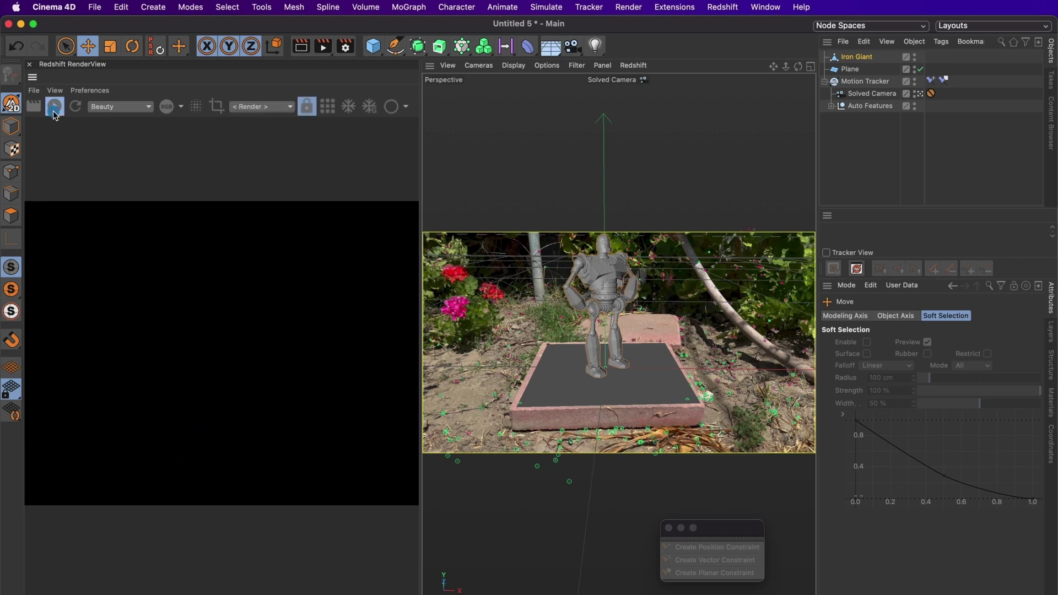
click(54, 109)
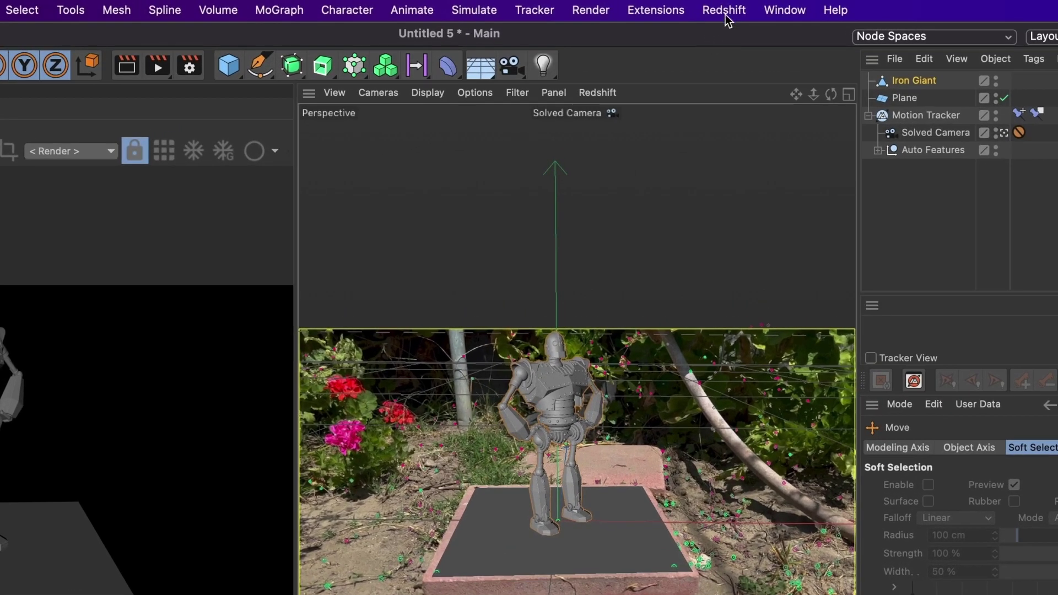
Add an RS Dome Light from the Redshift Lights menu
click(723, 7)
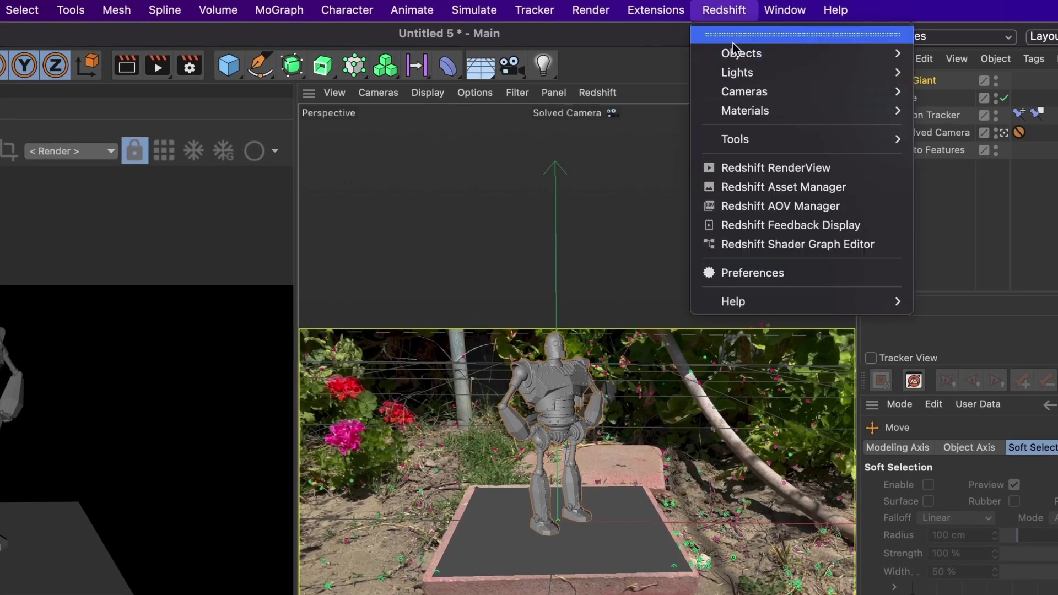
mouse_move(740, 68)
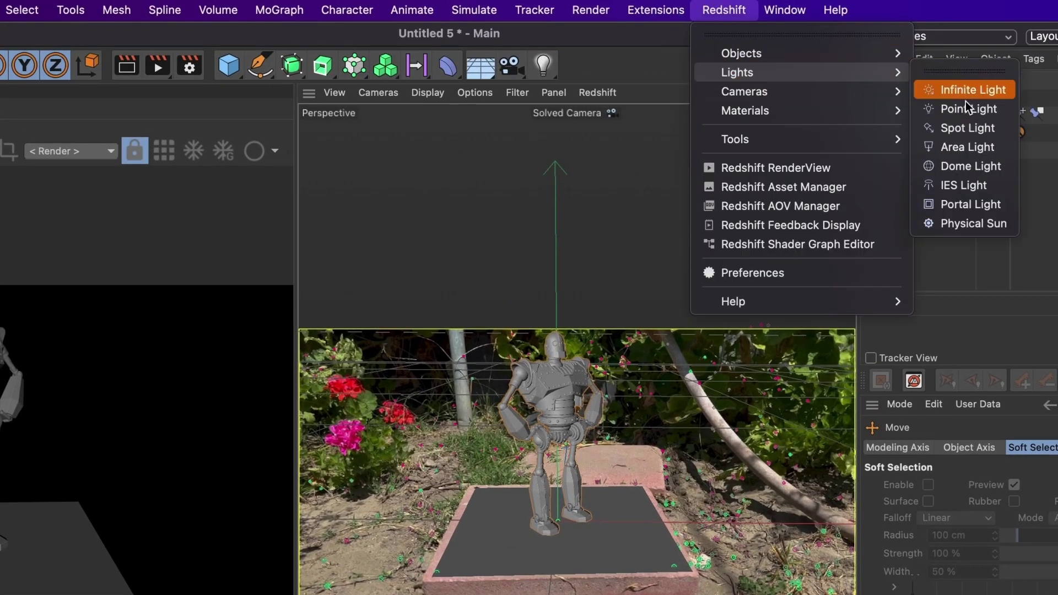
click(974, 169)
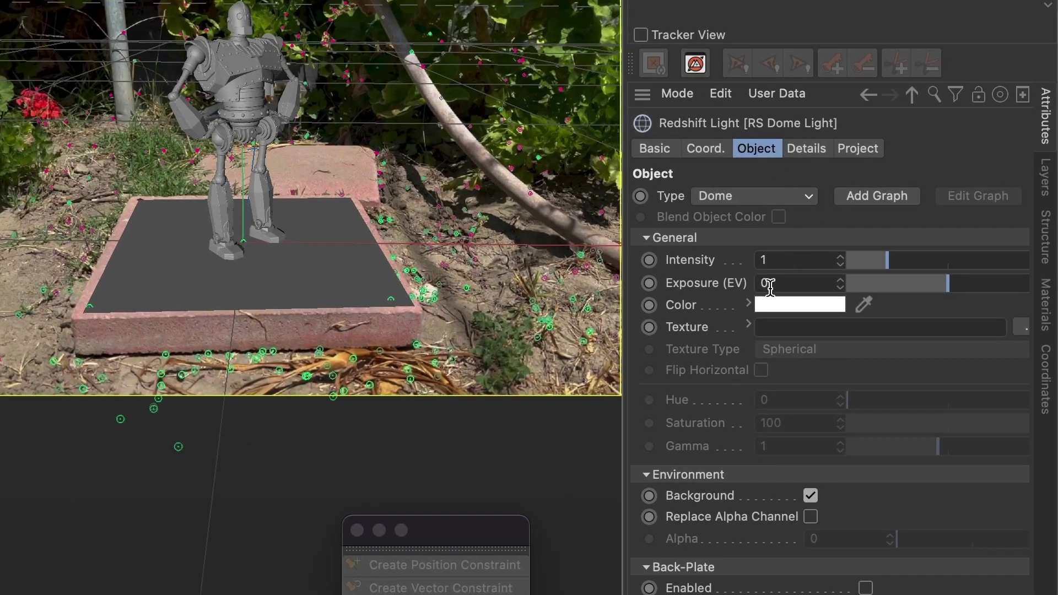
Load Downloads/Files/Video 01/IMG_6793_00000.jpg as the Dome Light's texture
click(749, 328)
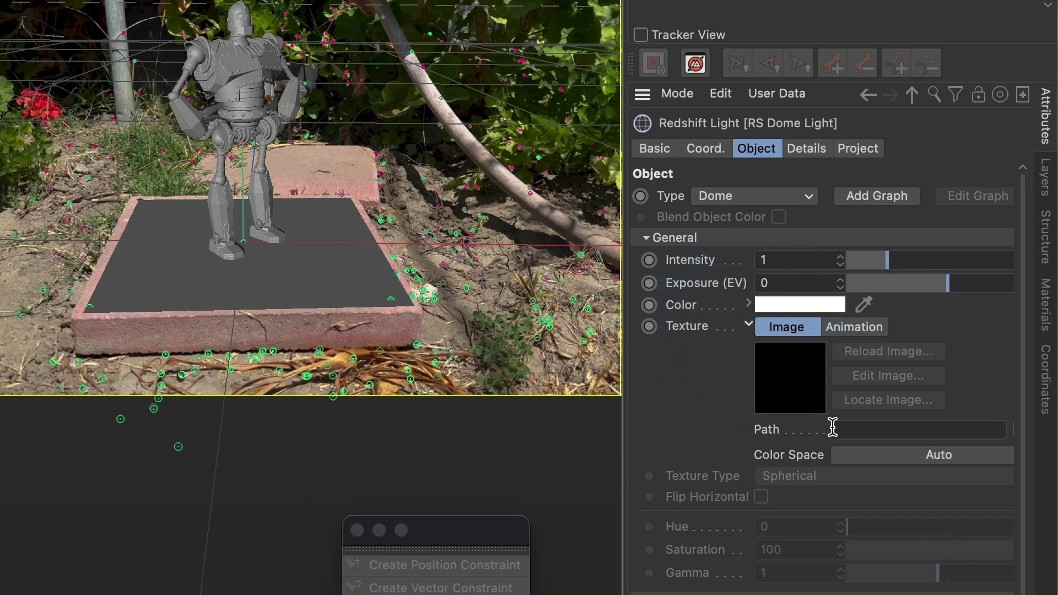
click(864, 430)
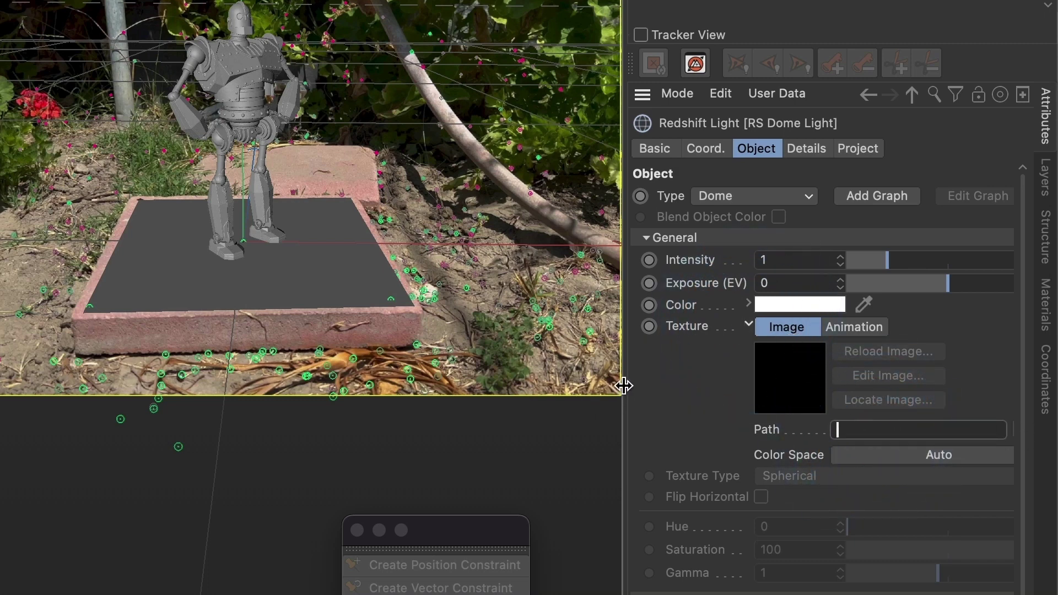
drag(623, 386, 577, 383)
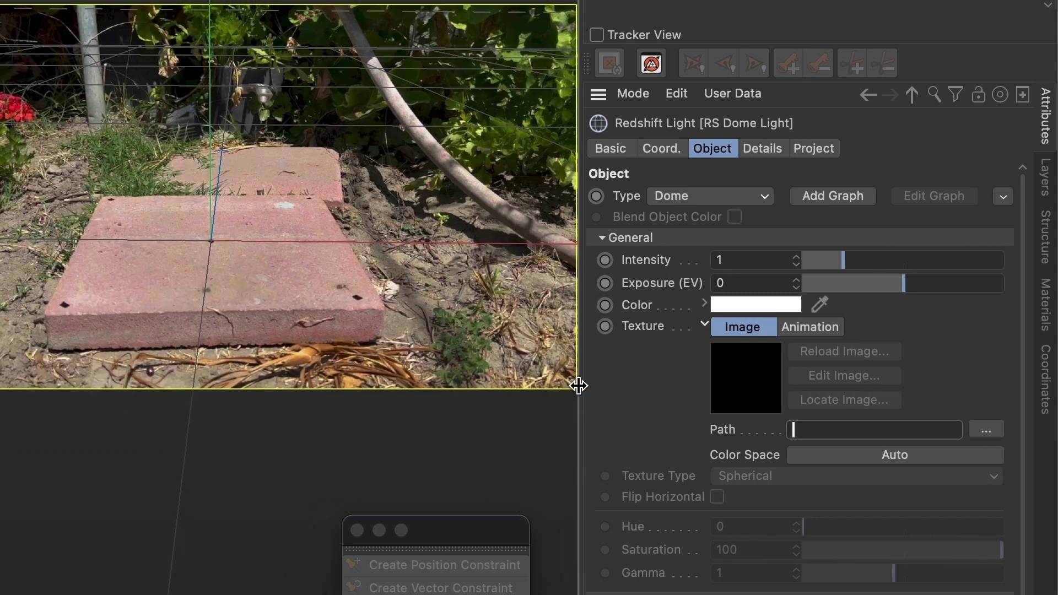
click(986, 430)
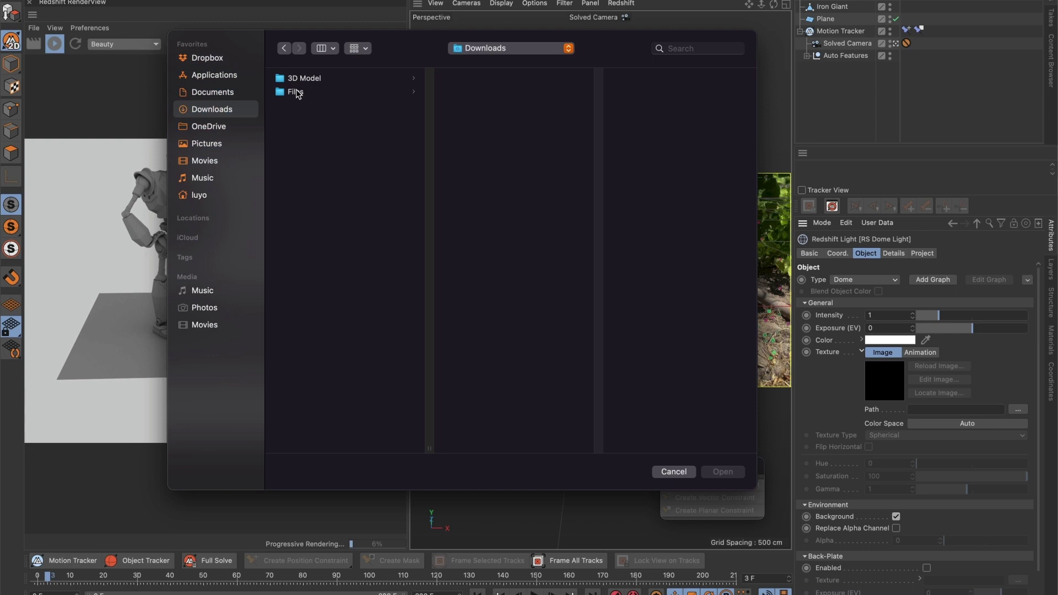
click(297, 92)
click(477, 91)
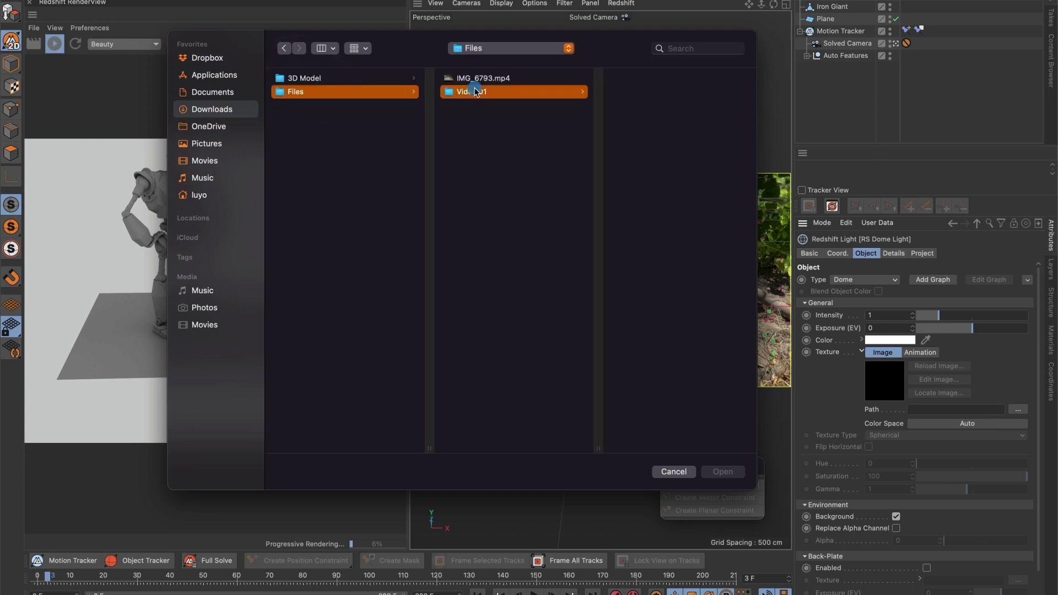
click(614, 80)
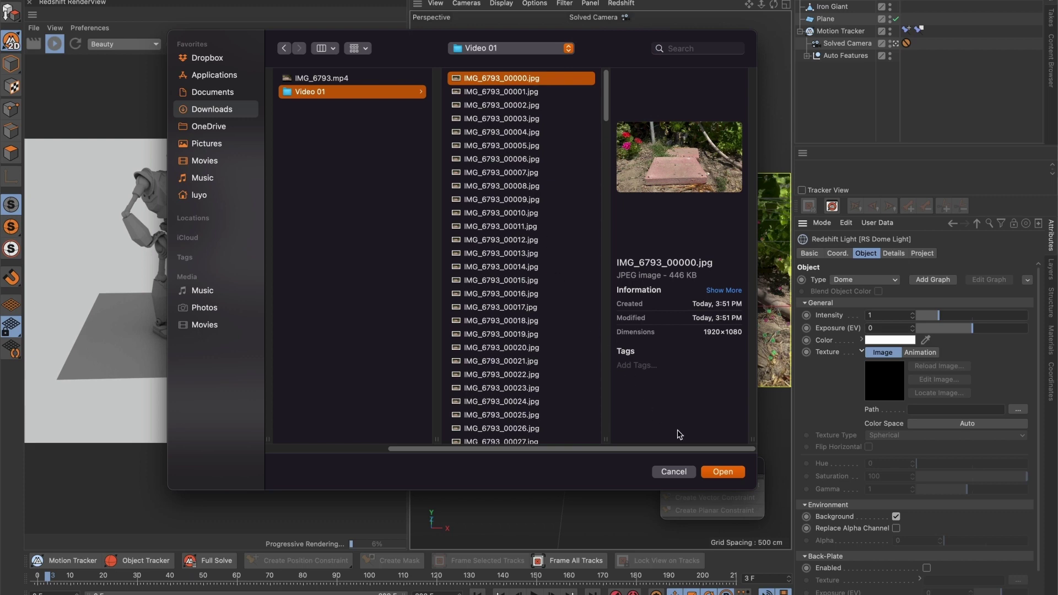
click(717, 472)
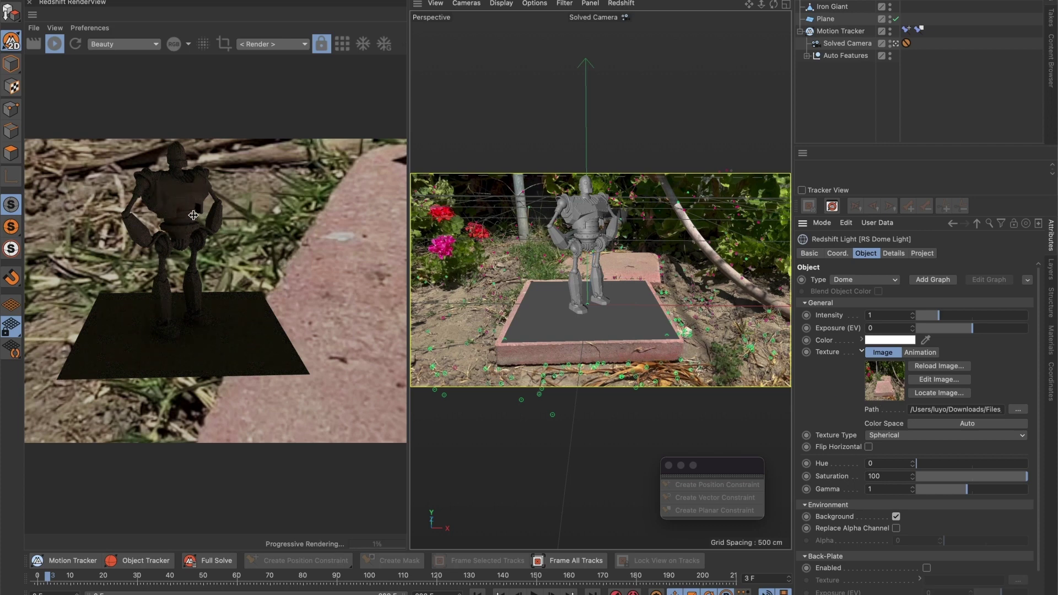
key(shift+f)
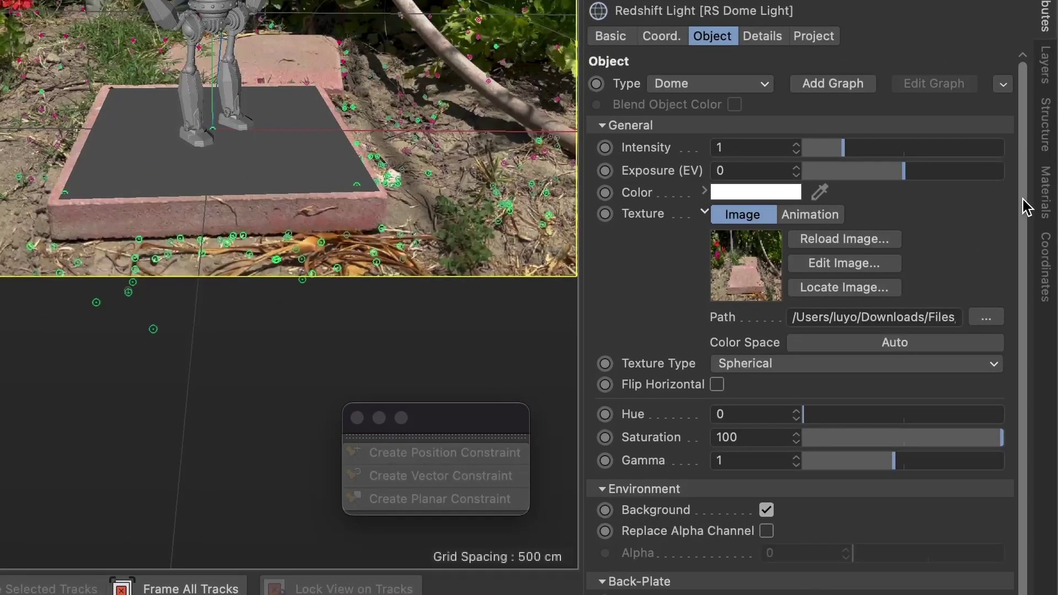
Enable the Dome Light back-plate using Video 01/IMG_6793_00000.jpg and scrub the footage to check it
scroll(1040, 353, down, 1)
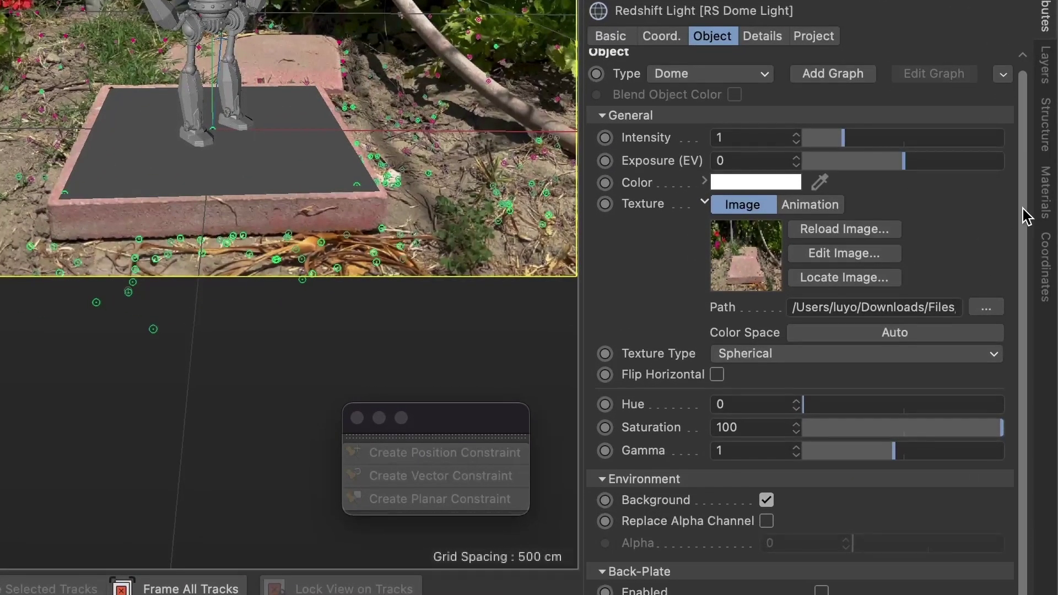
scroll(1026, 216, down, 3)
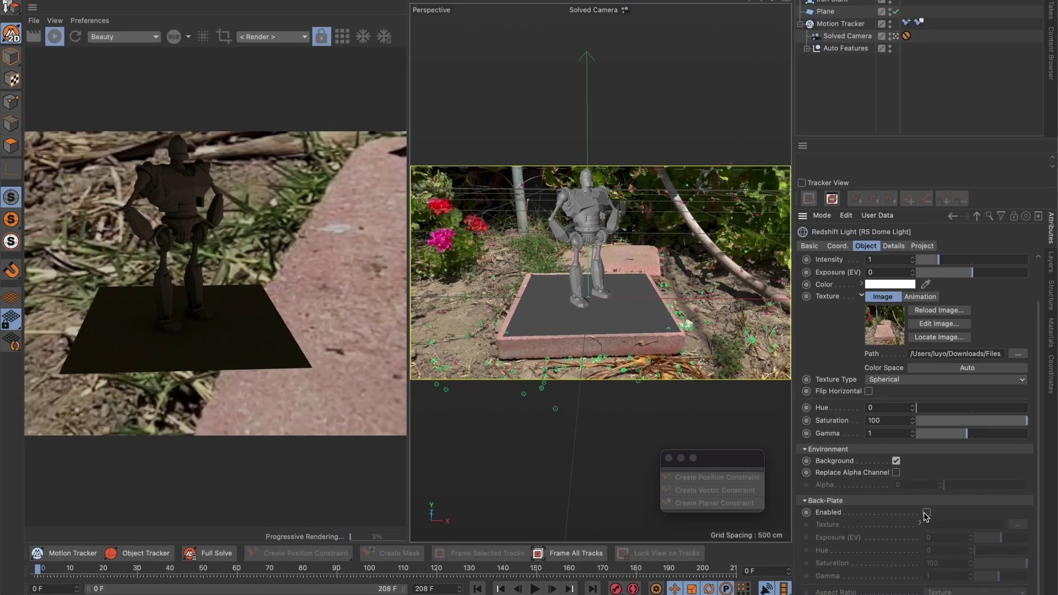
click(926, 512)
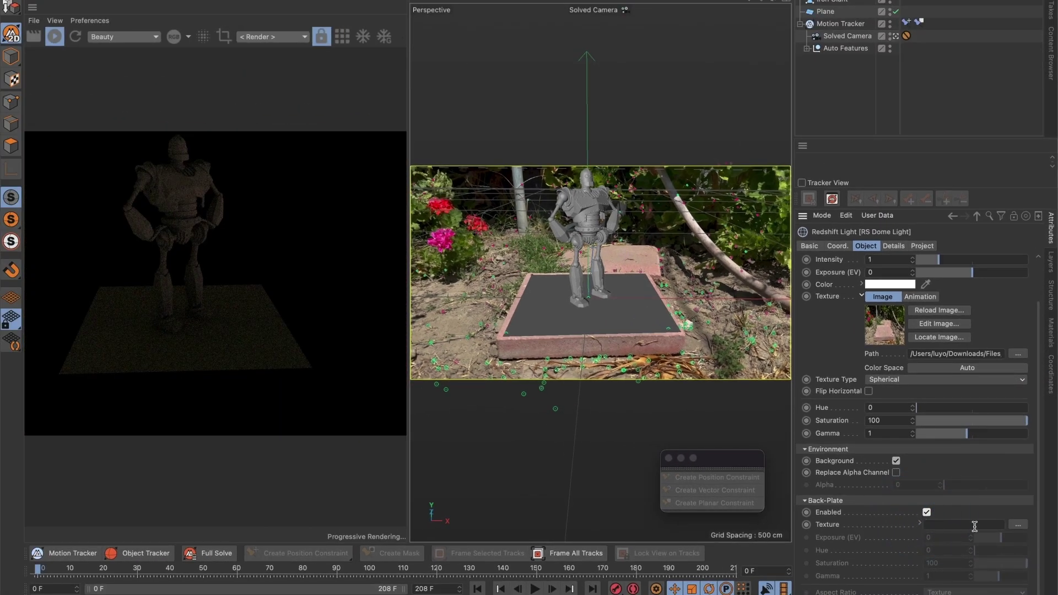
click(1016, 525)
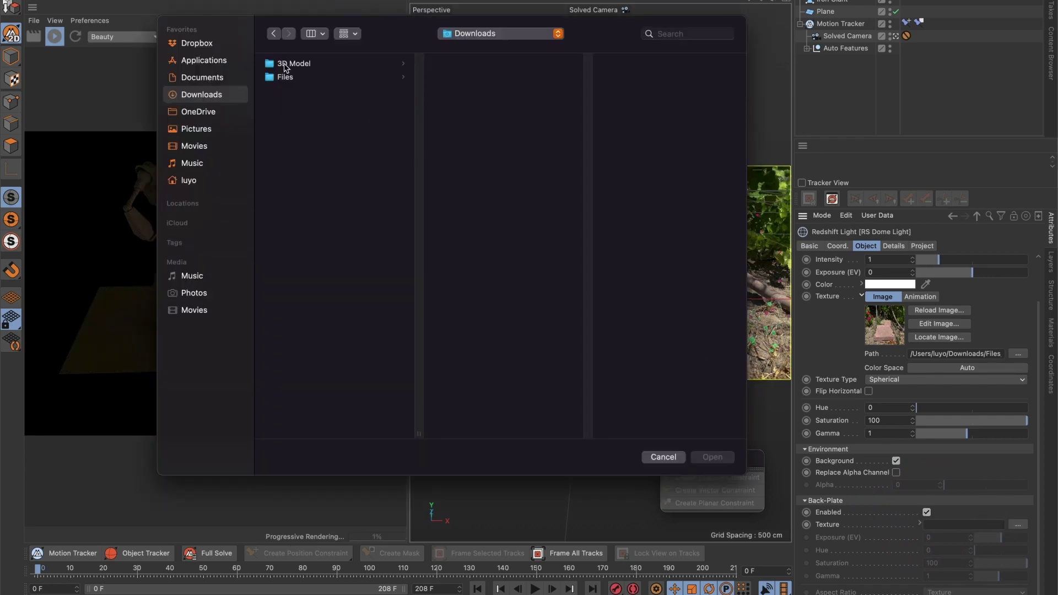
click(207, 96)
click(284, 77)
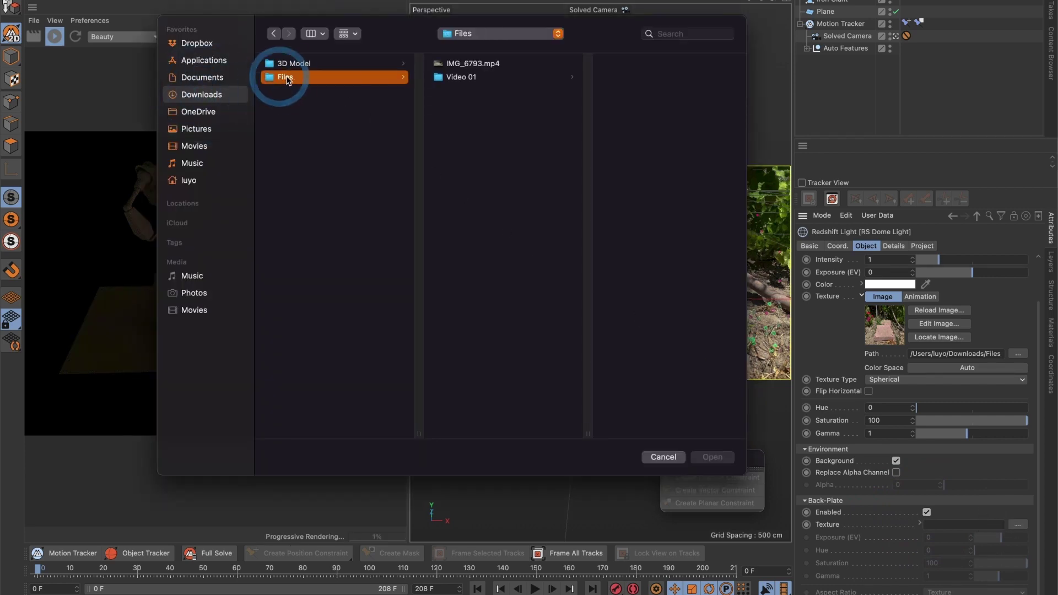
click(486, 80)
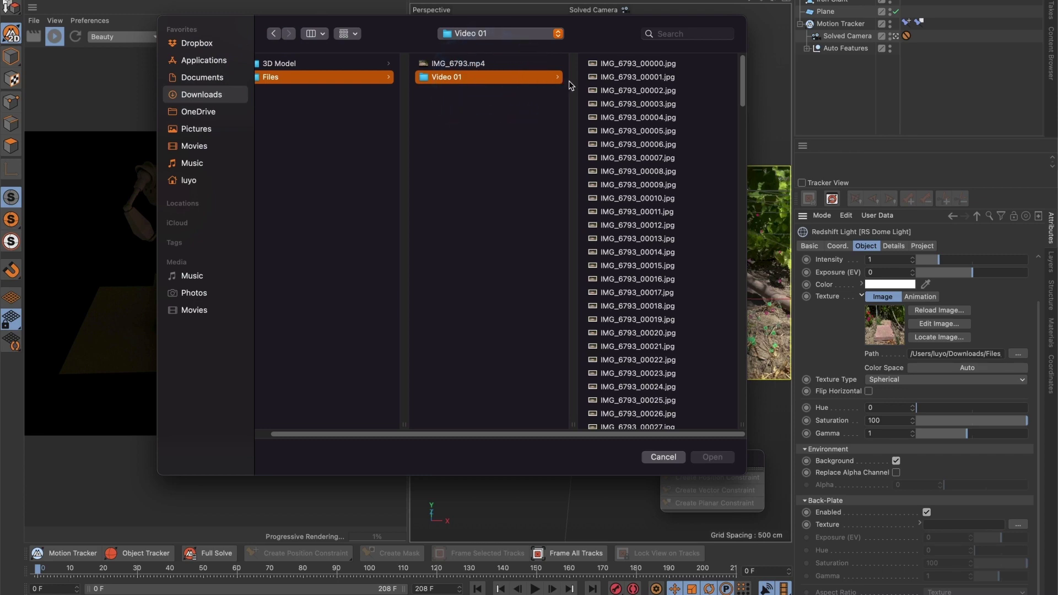
click(600, 65)
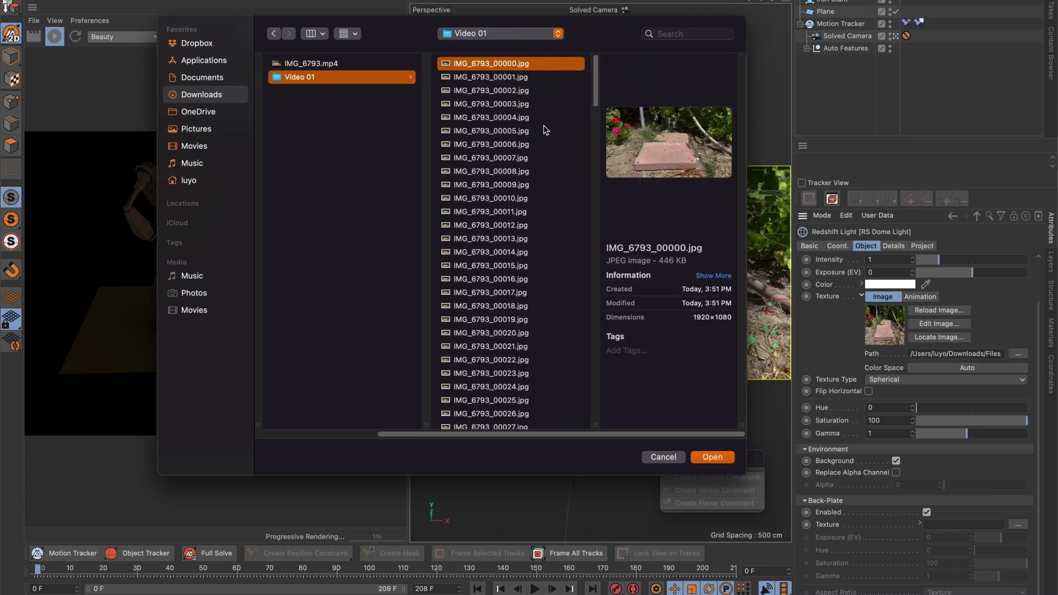
click(709, 457)
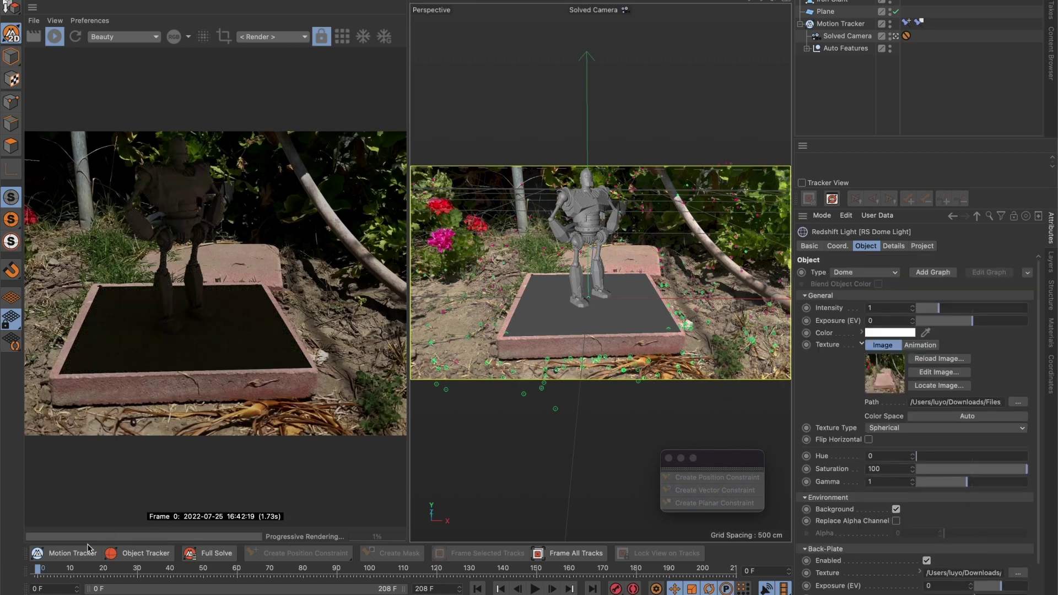
drag(37, 573, 340, 571)
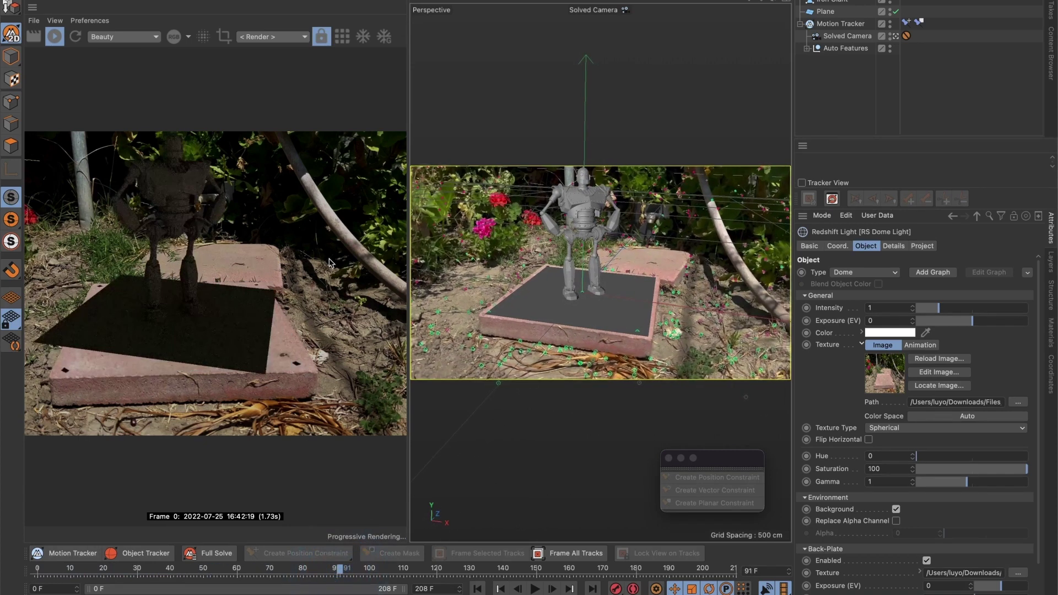
drag(342, 573, 33, 573)
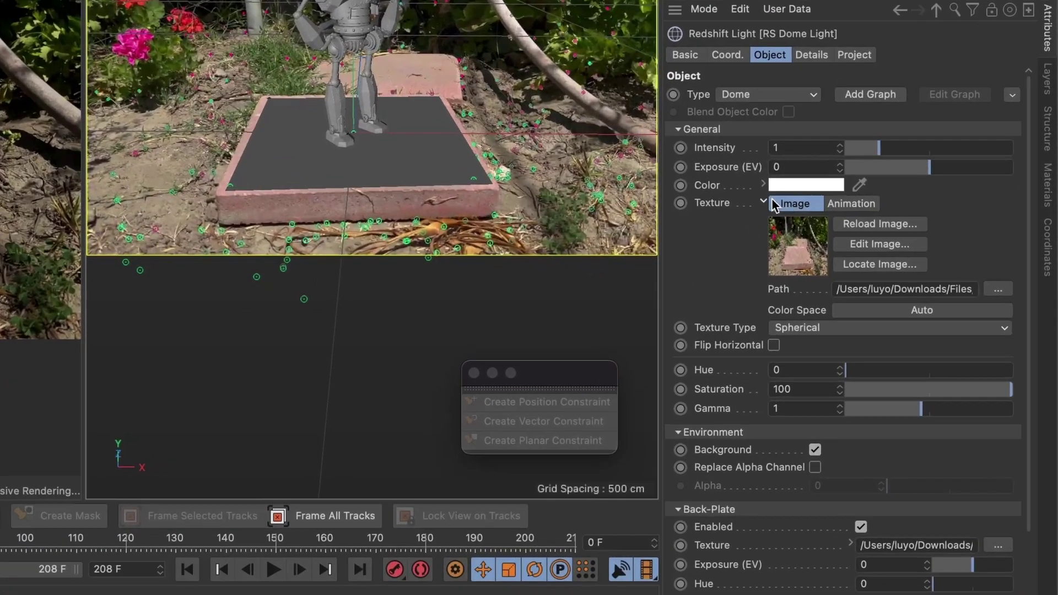
Set the back-plate texture's animation to Simple mode and detect frames, giving End Frame 208 at 30 fps
click(859, 340)
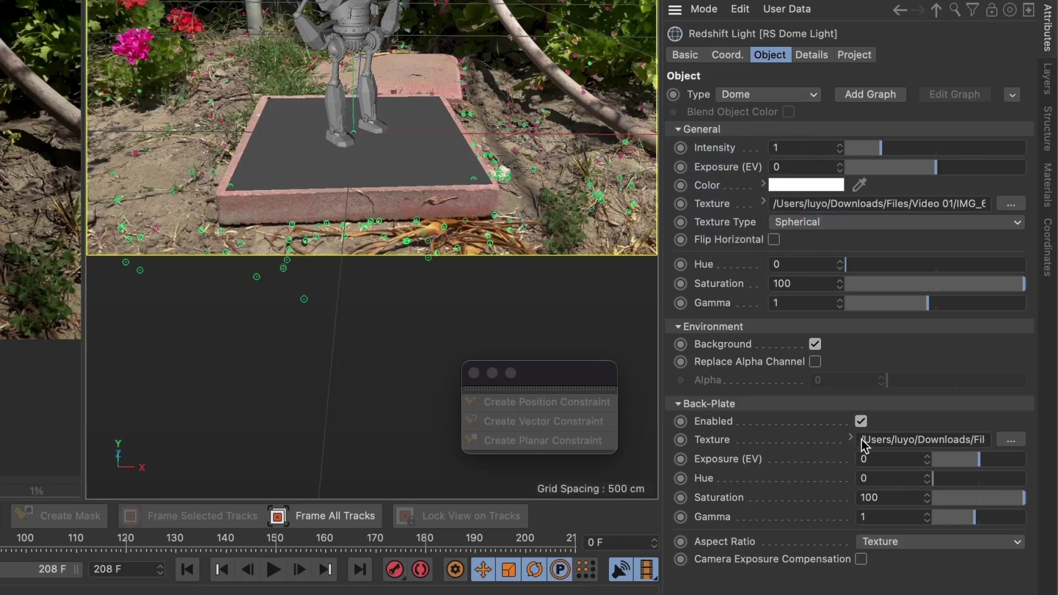
click(850, 438)
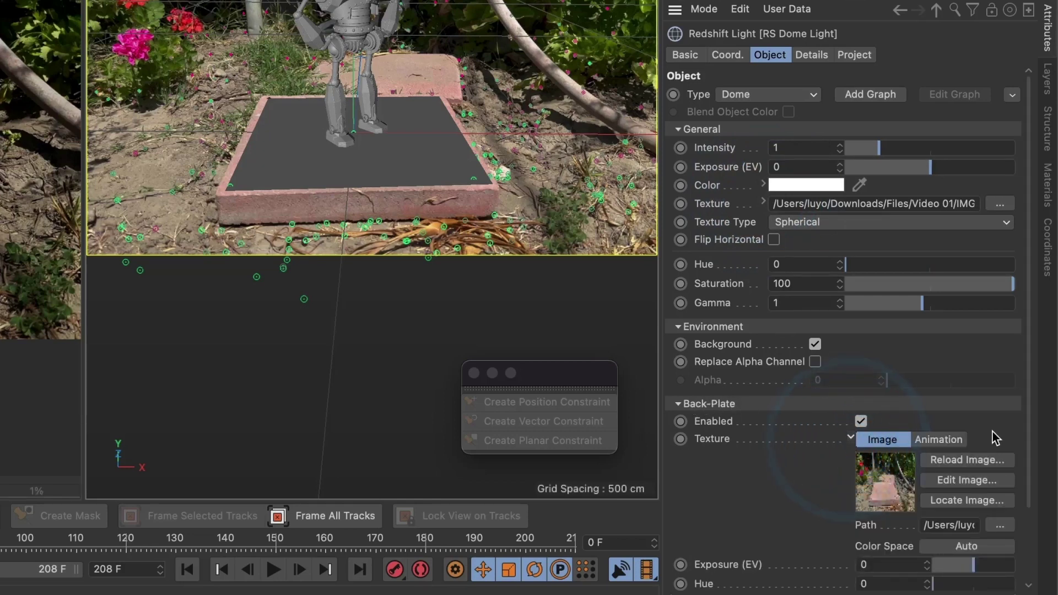
drag(1029, 420, 1024, 514)
click(938, 354)
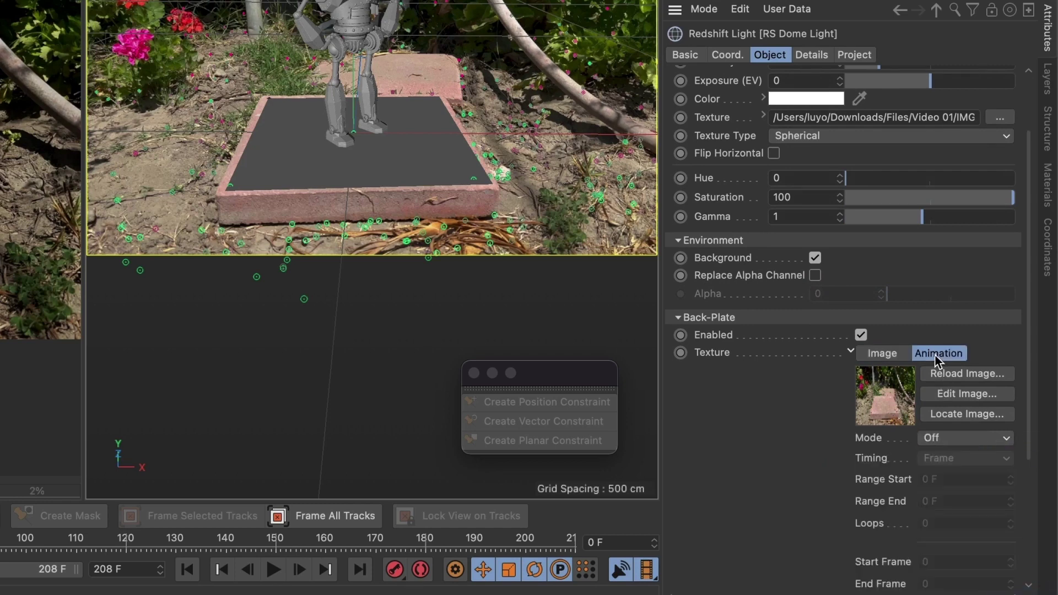
drag(659, 353, 578, 354)
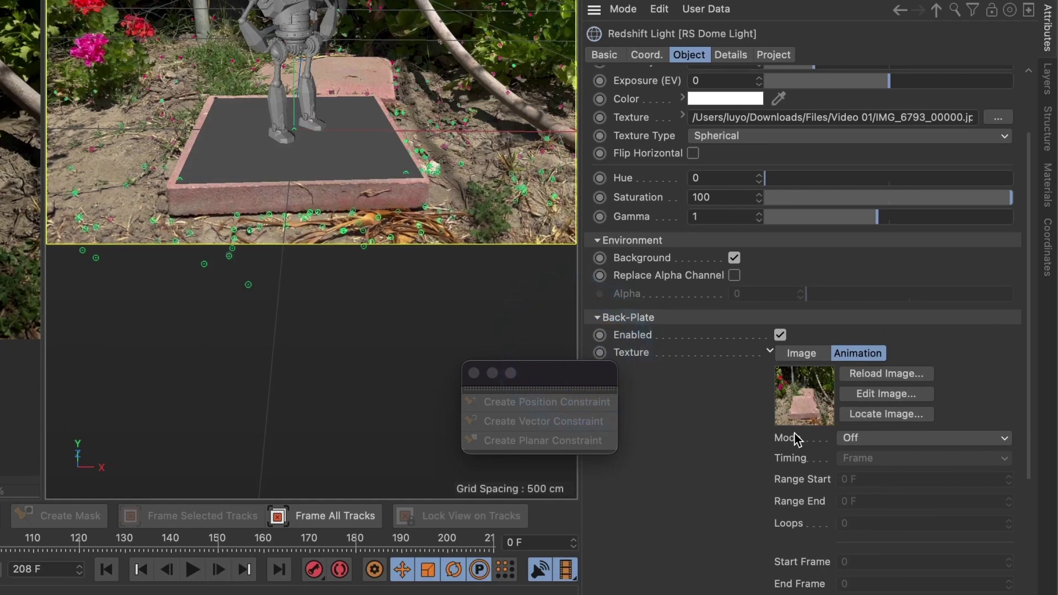
click(855, 439)
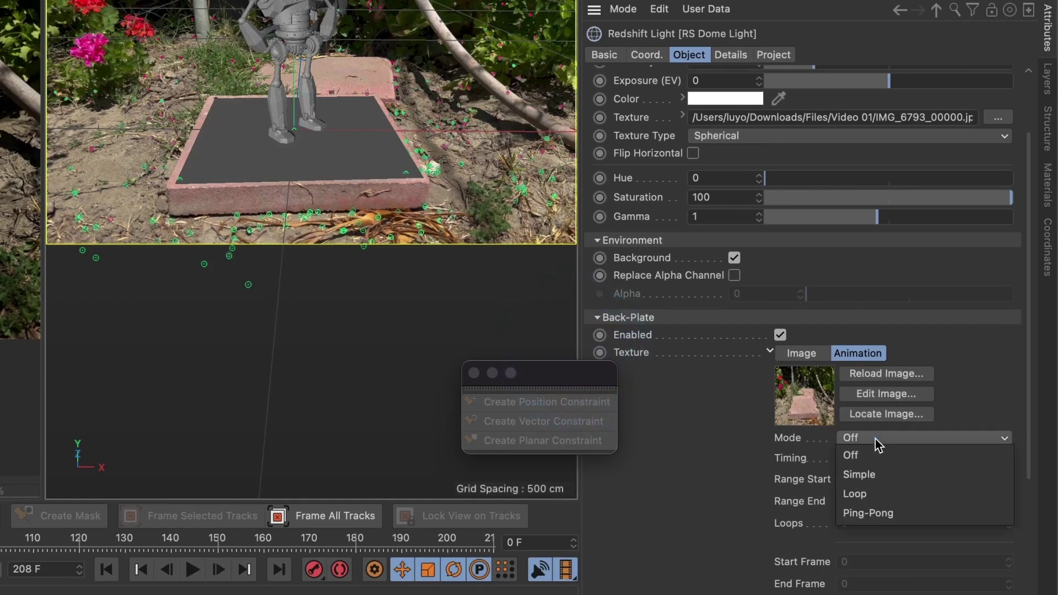
click(878, 475)
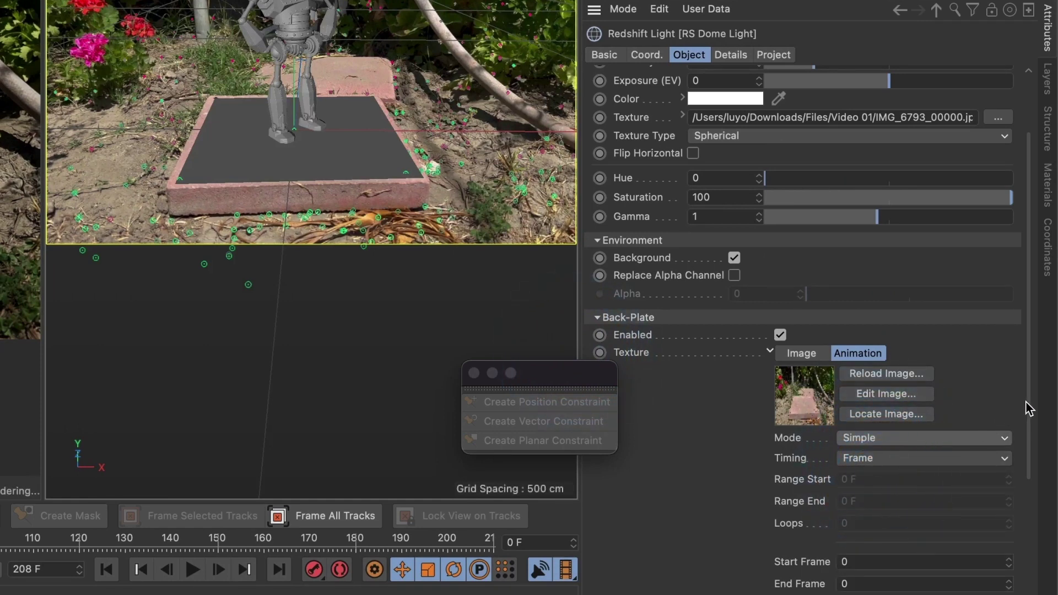
drag(1027, 413, 1026, 484)
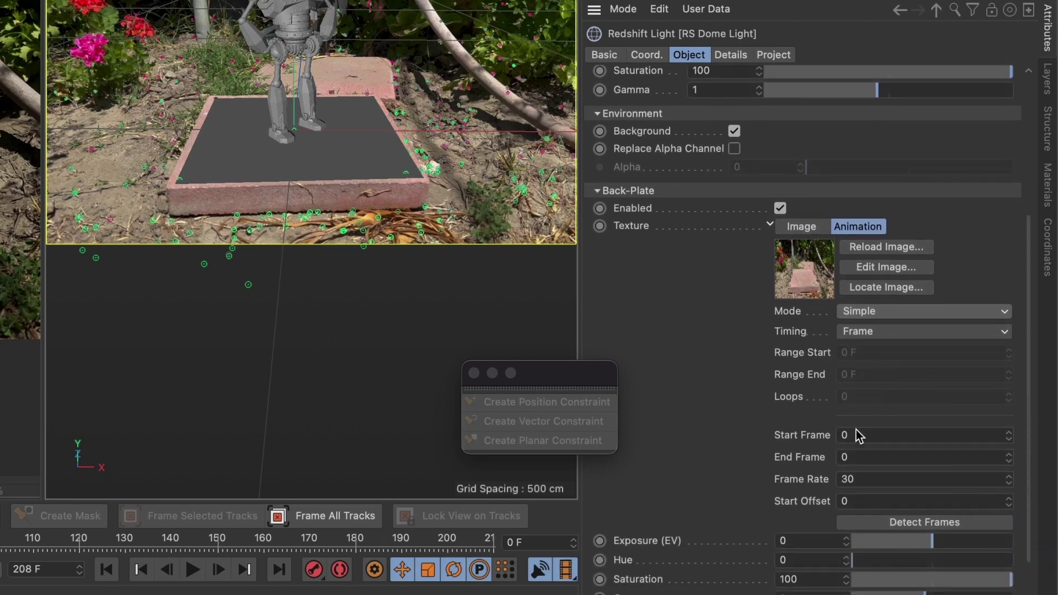
click(930, 526)
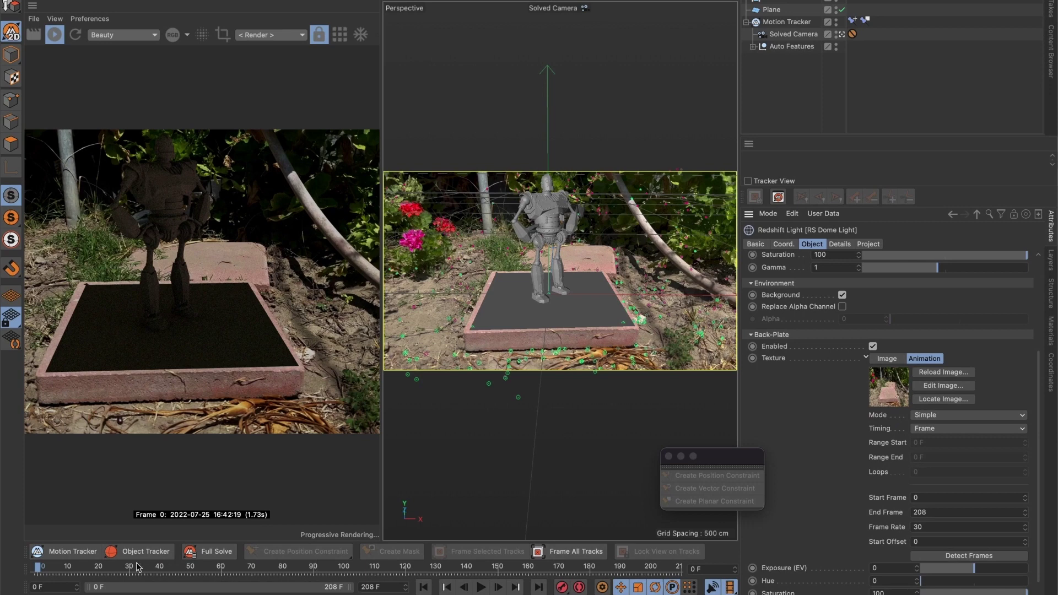
click(138, 568)
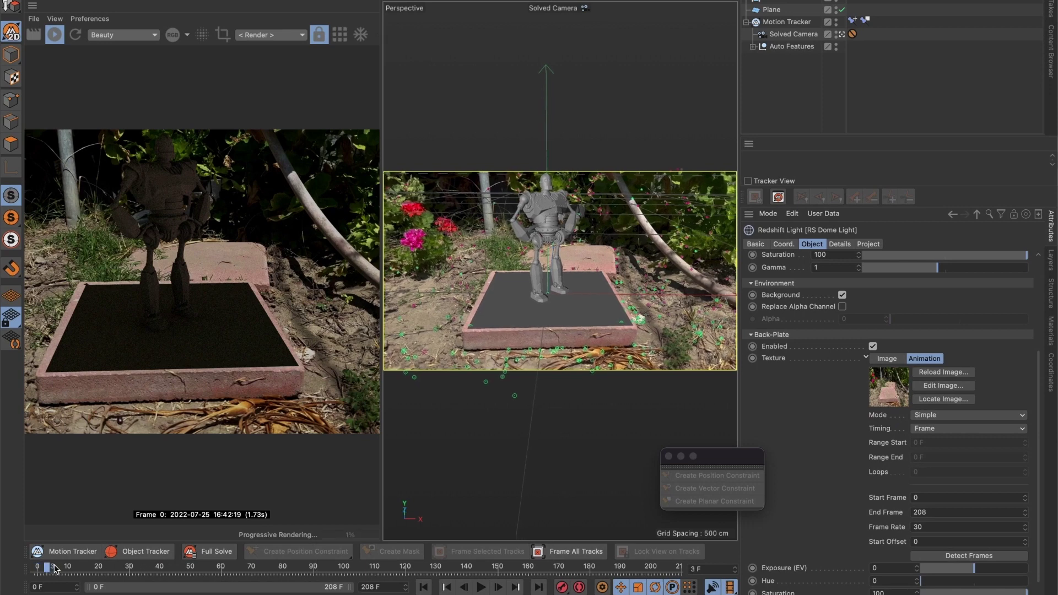
drag(131, 569, 234, 576)
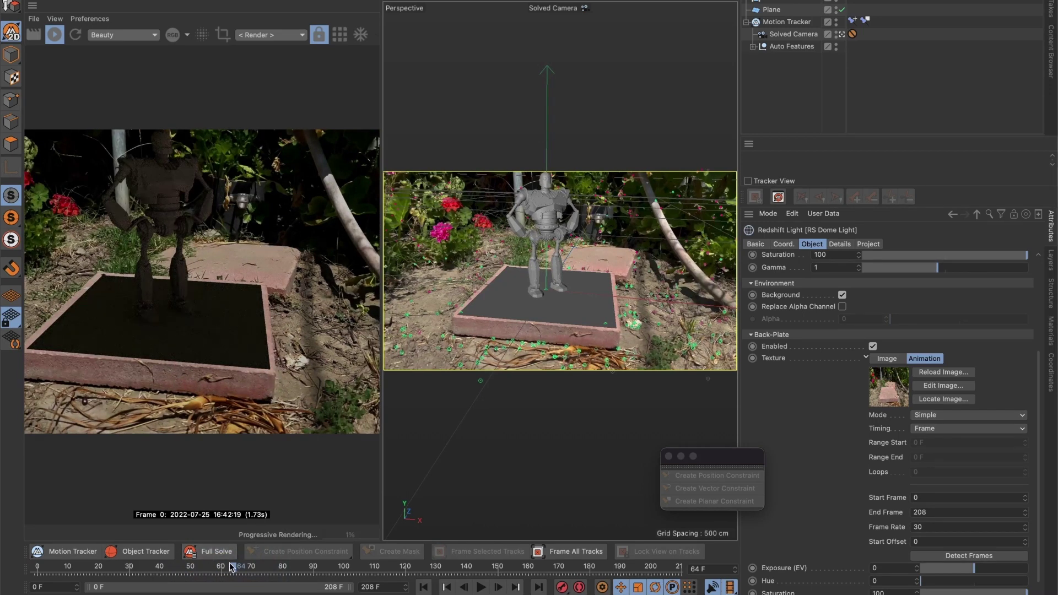
drag(234, 567, 36, 567)
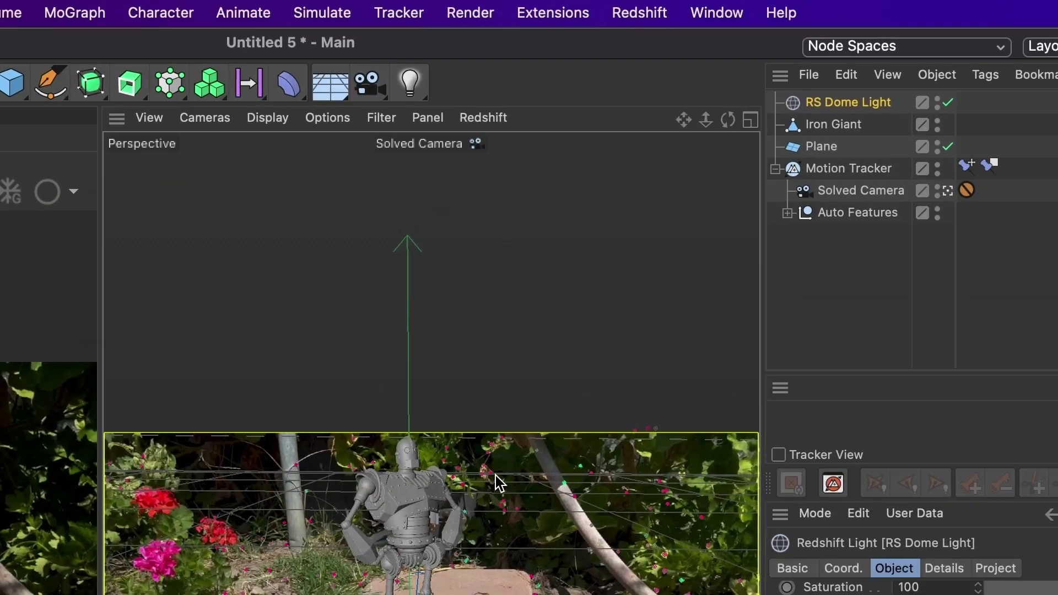
Add a Redshift Point Light and raise it about 137.5 cm above the Iron Giant
click(639, 13)
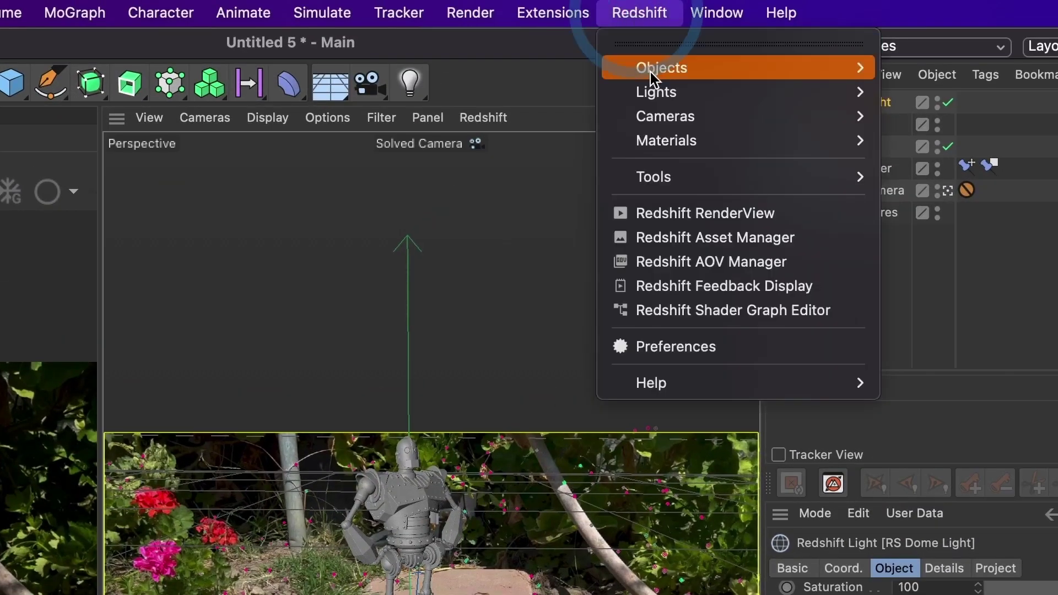
mouse_move(649, 84)
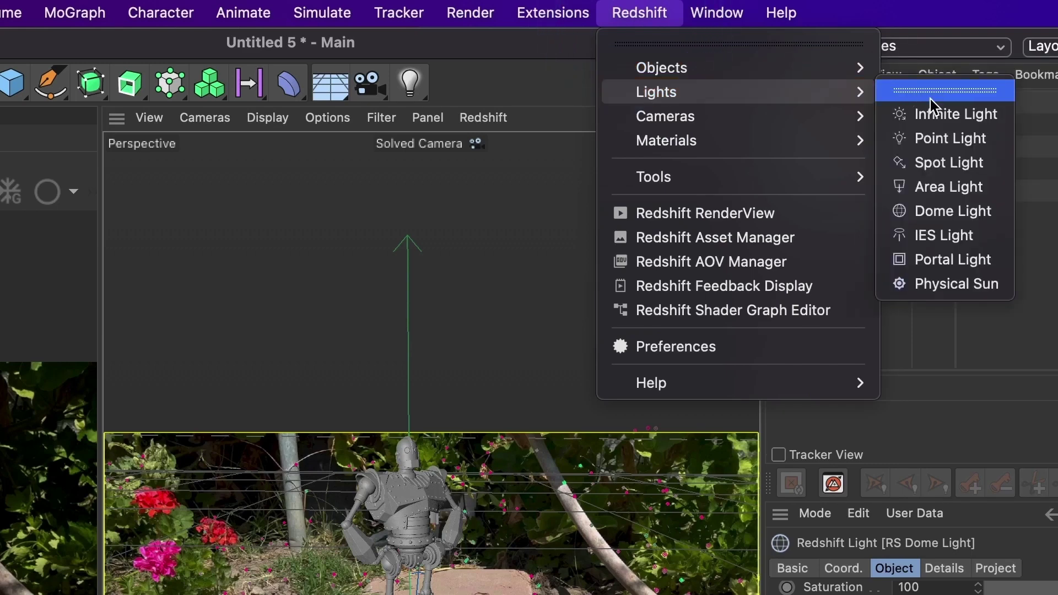
click(945, 142)
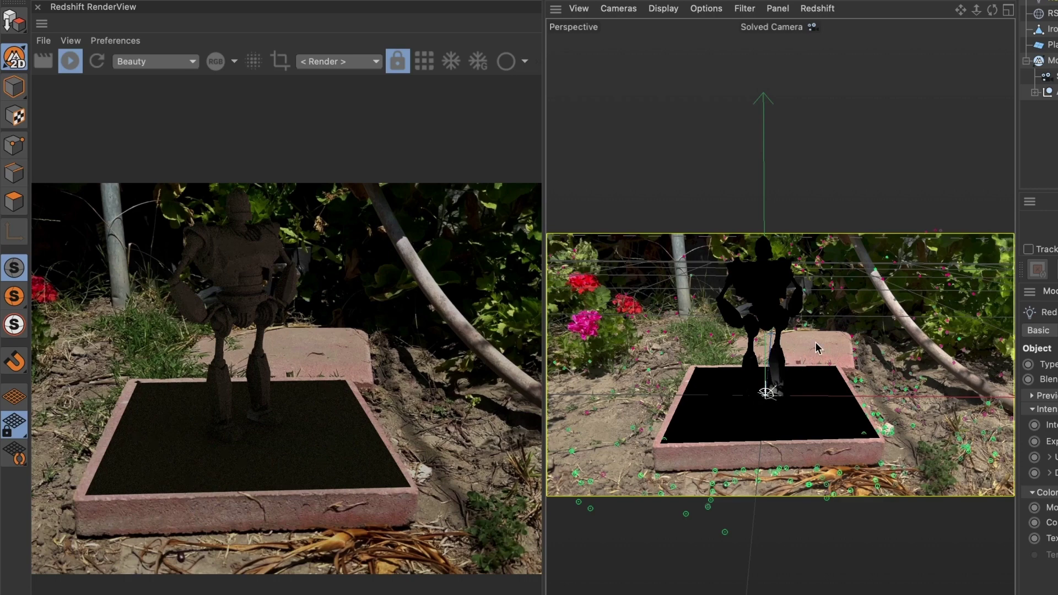
click(14, 86)
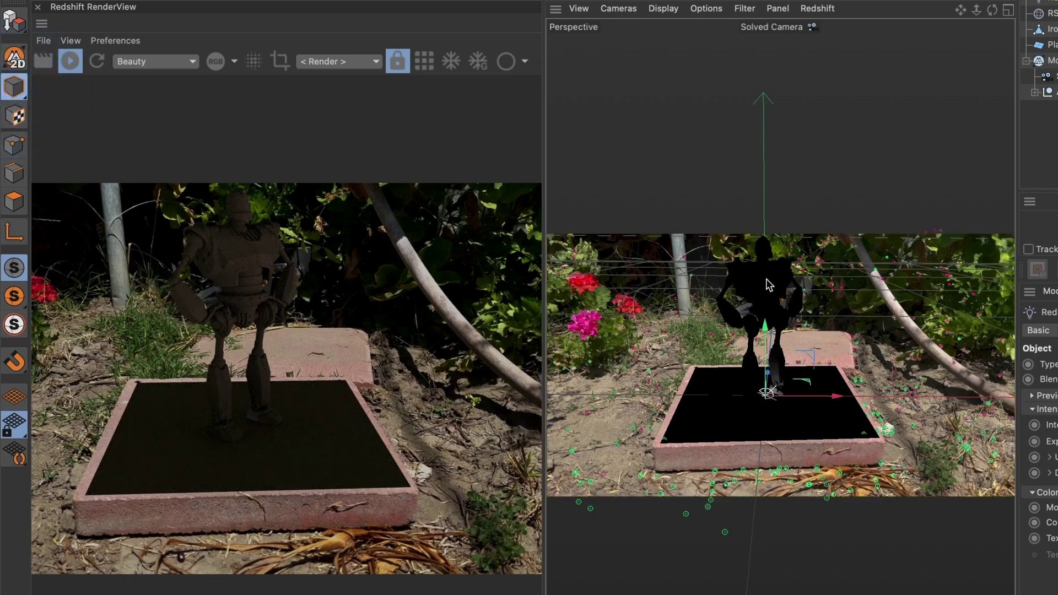
drag(764, 328, 756, 116)
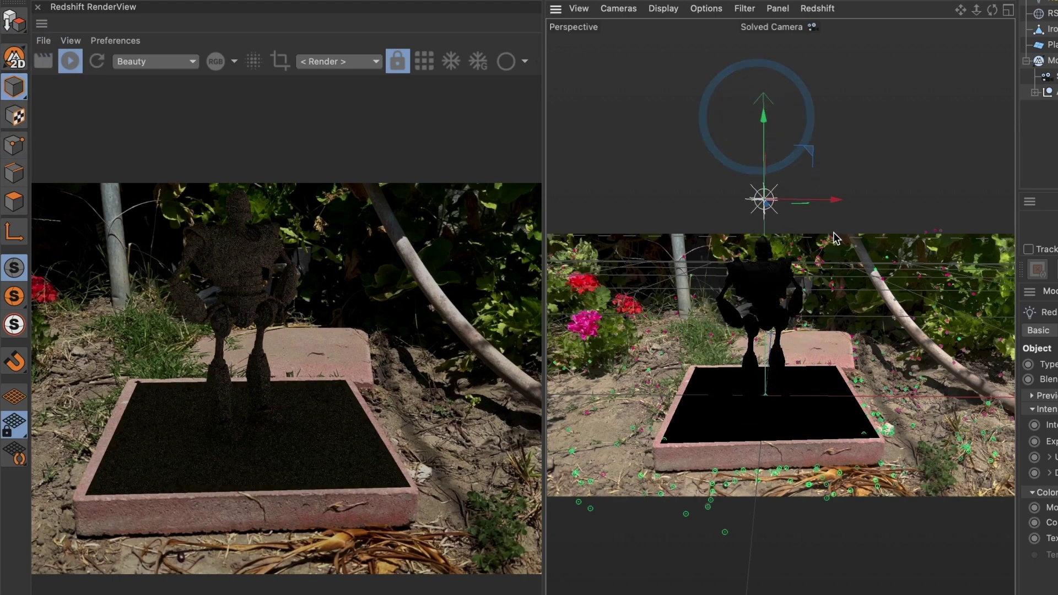
Raise the point light's intensity to 100000 and position it above the robot in the four-view layout
click(1008, 11)
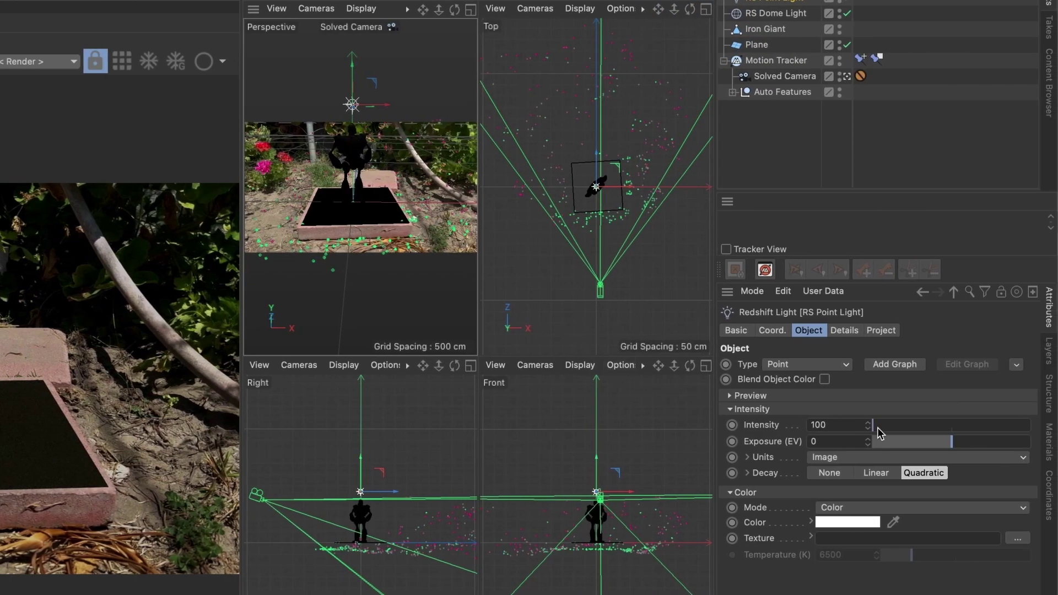
drag(878, 428, 959, 429)
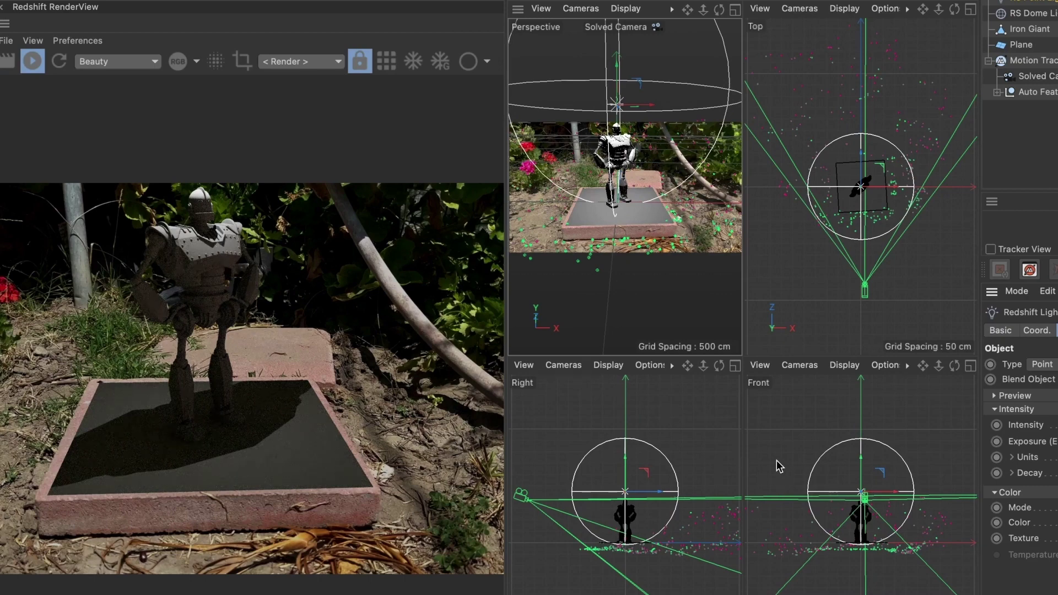
mouse_move(858, 176)
mouse_down()
mouse_move(862, 150)
mouse_move(865, 163)
mouse_up()
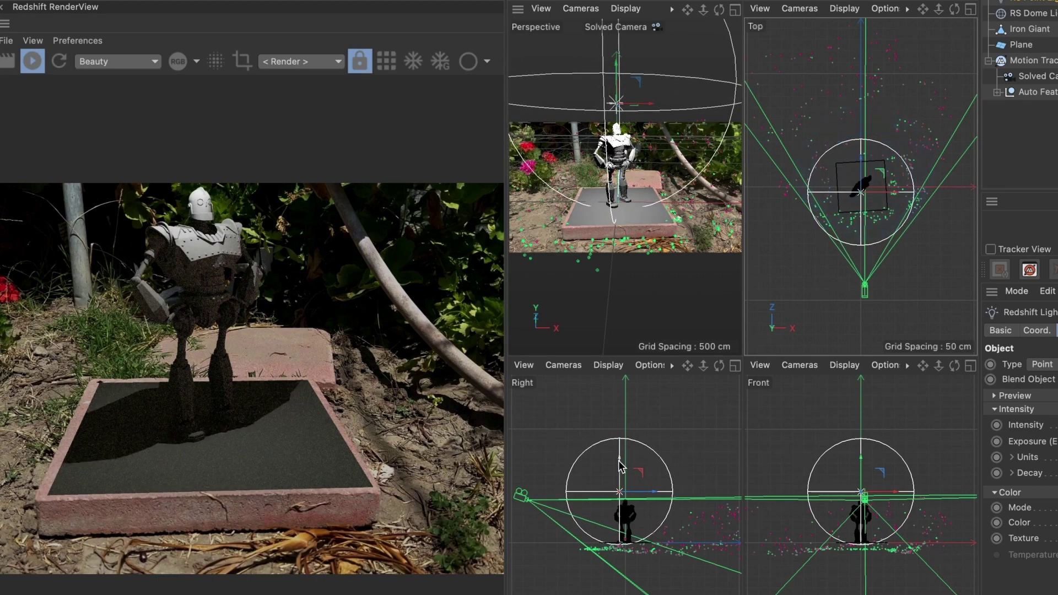
drag(620, 465, 628, 430)
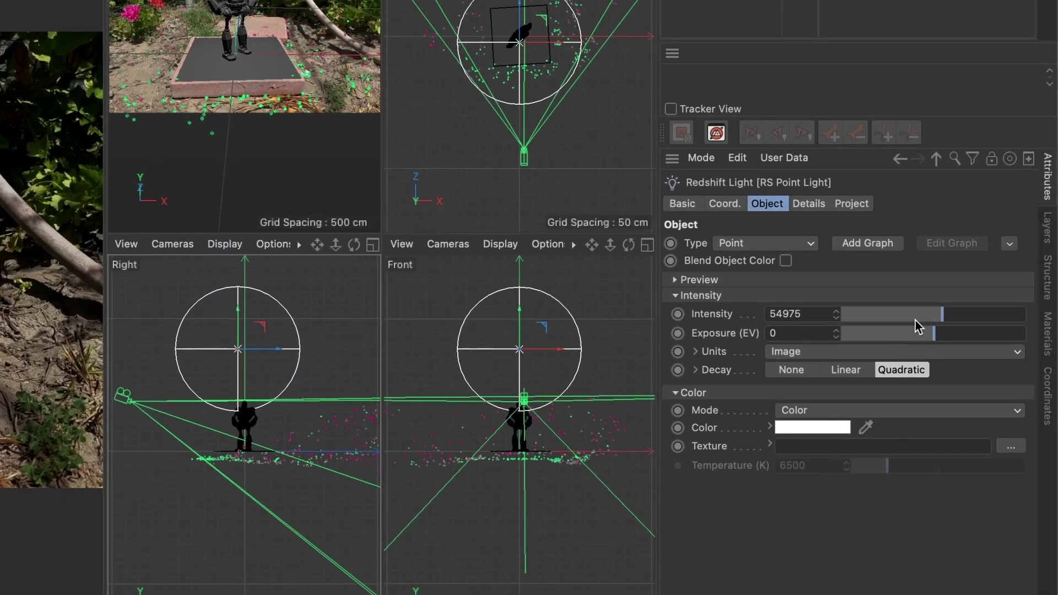
drag(915, 320, 1055, 319)
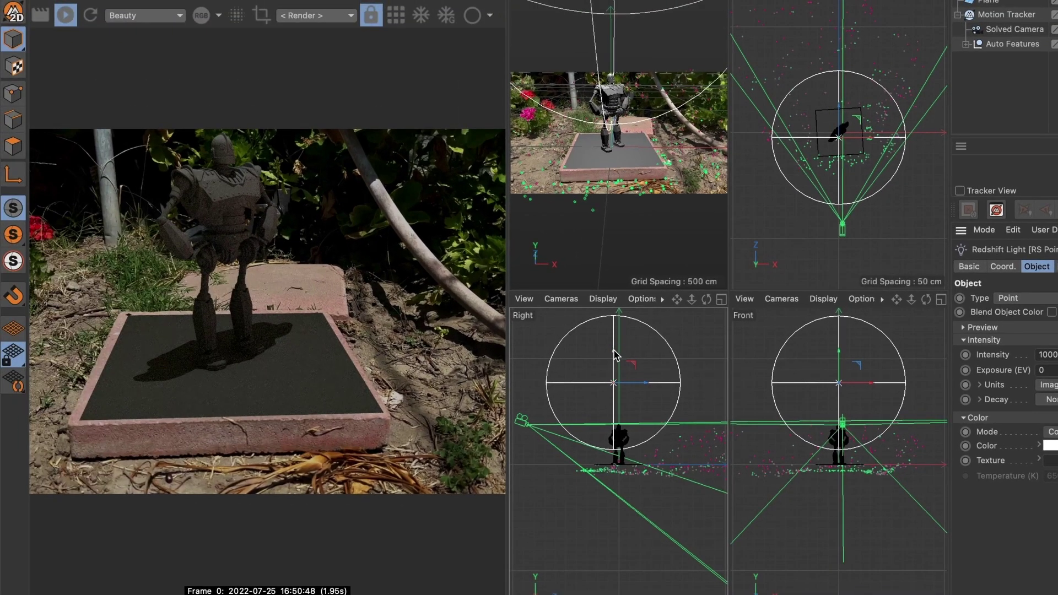
mouse_move(615, 356)
mouse_down()
mouse_move(622, 342)
mouse_move(621, 360)
mouse_up()
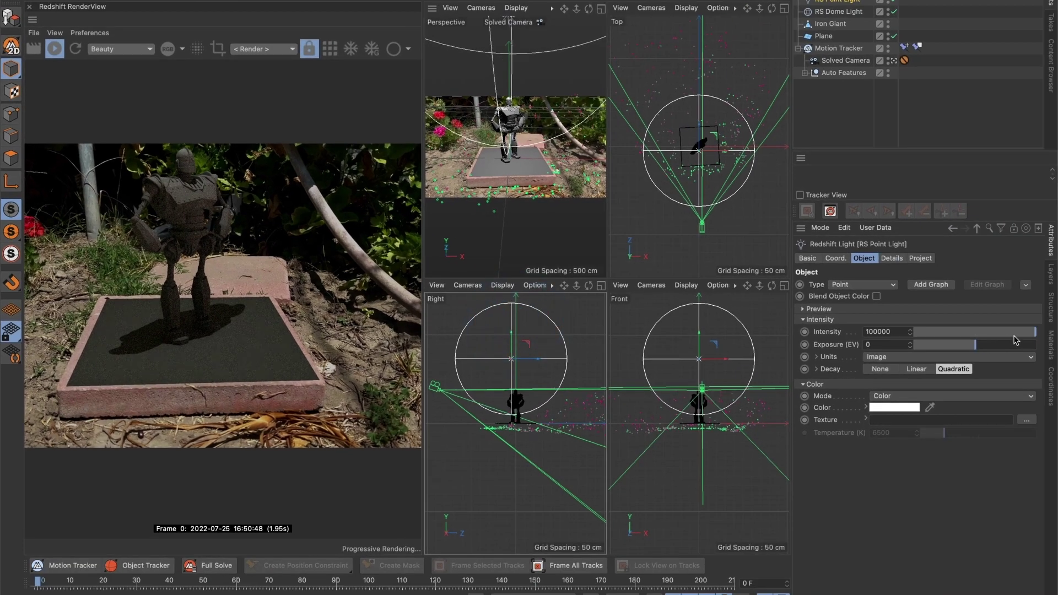
Set the point light to intensity 80846 and exposure 2.488, then preview frame 86 in Perspective
mouse_move(1030, 332)
mouse_down()
mouse_move(990, 333)
mouse_move(986, 347)
mouse_move(994, 333)
mouse_move(1007, 336)
mouse_move(992, 347)
mouse_move(1015, 334)
mouse_up()
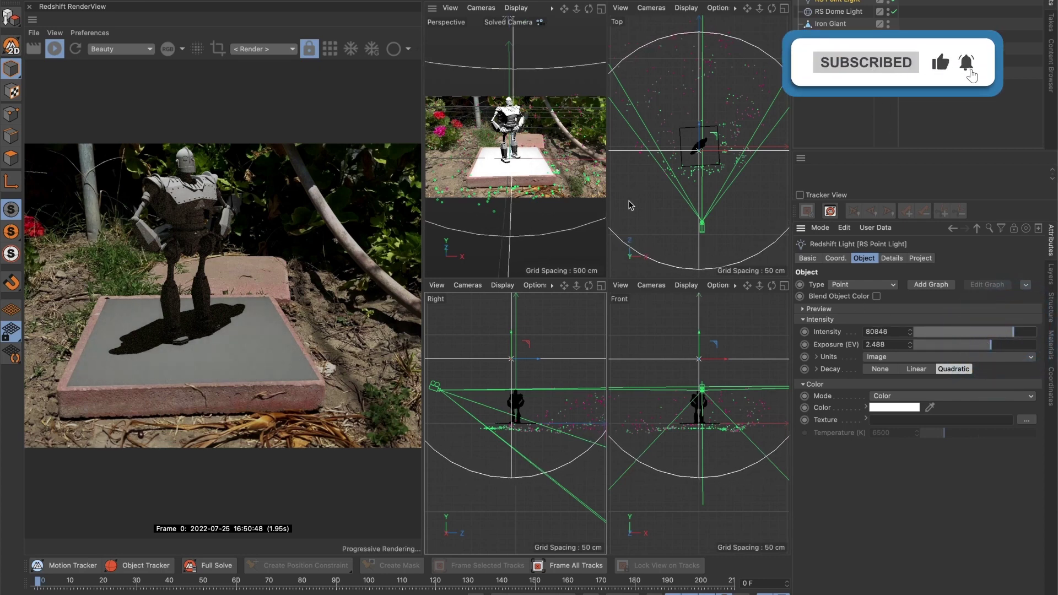
click(601, 10)
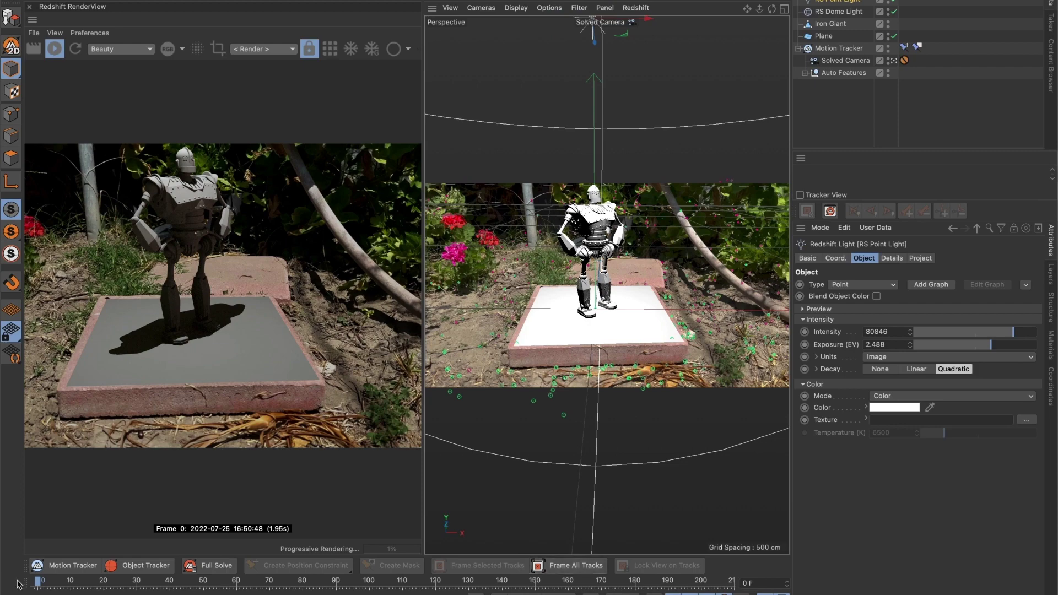
drag(41, 583, 207, 571)
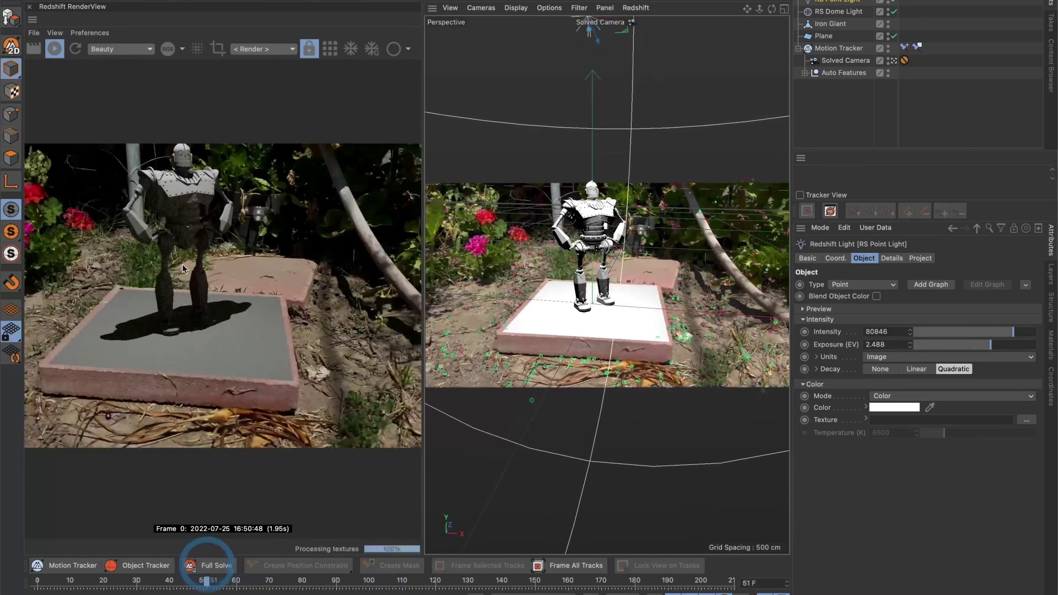
Stop the RenderView, collapse the Motion Tracker, and add a Redshift Object tag to Plane
click(52, 49)
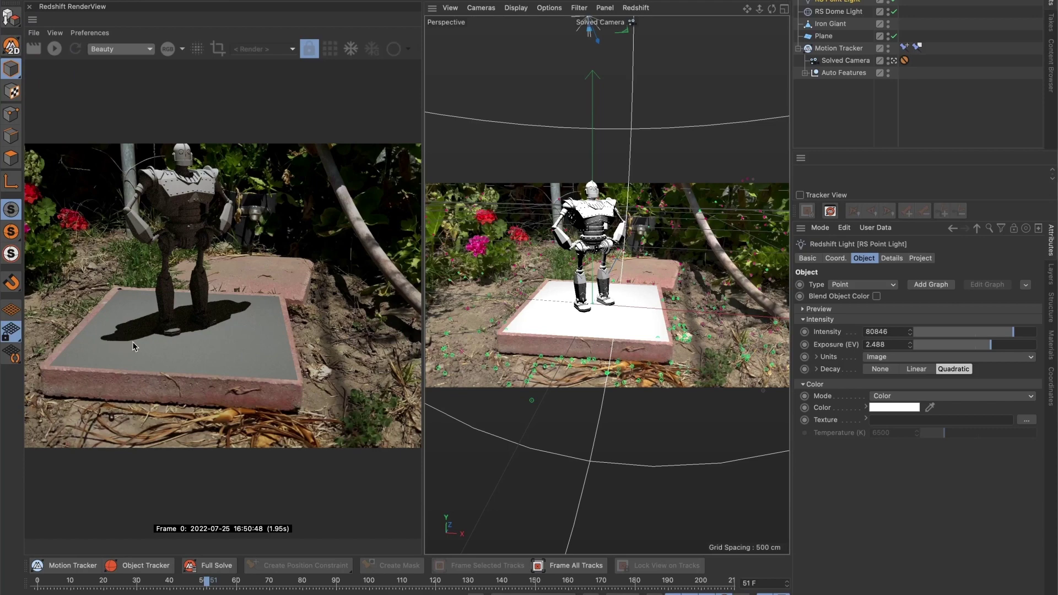
click(839, 49)
click(798, 49)
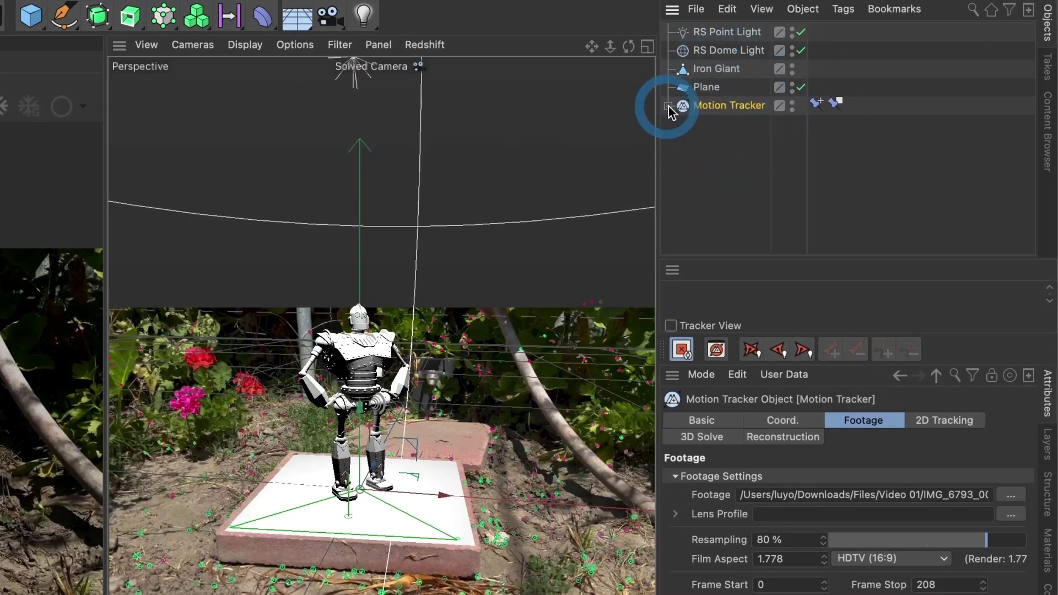
click(700, 87)
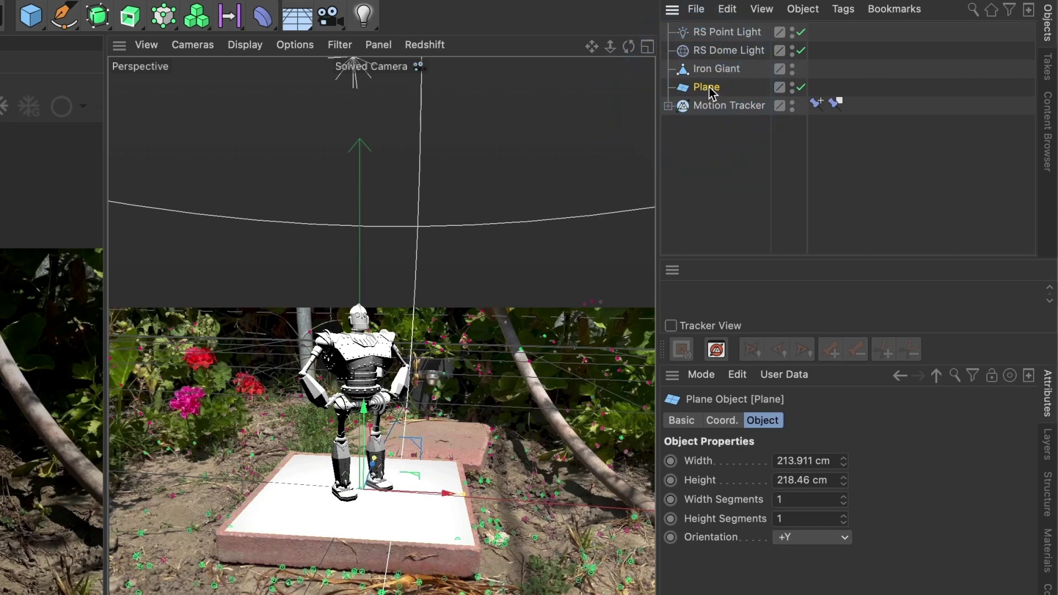
right_click(711, 91)
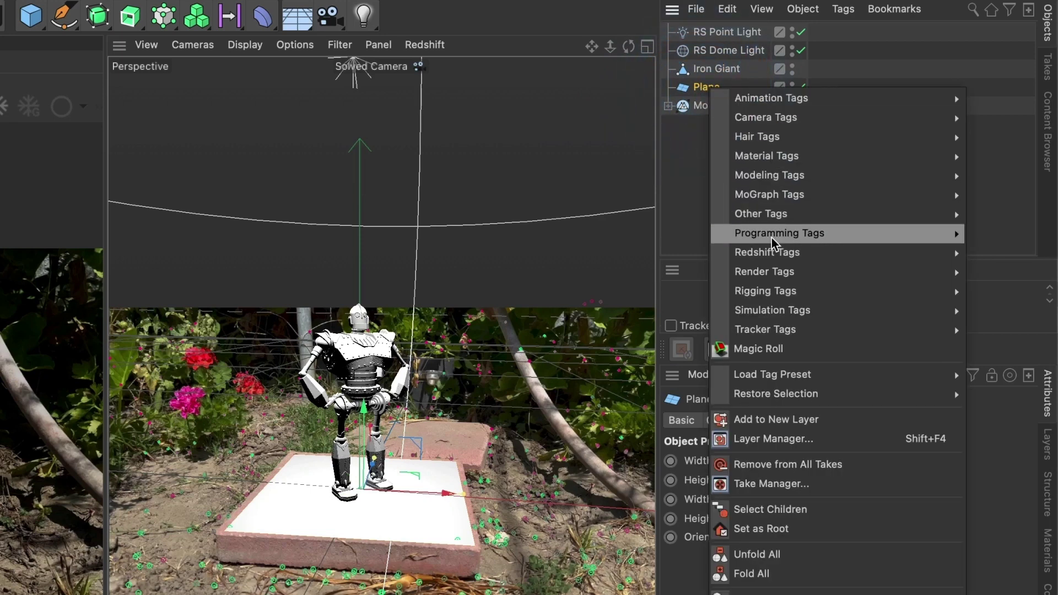
mouse_move(769, 255)
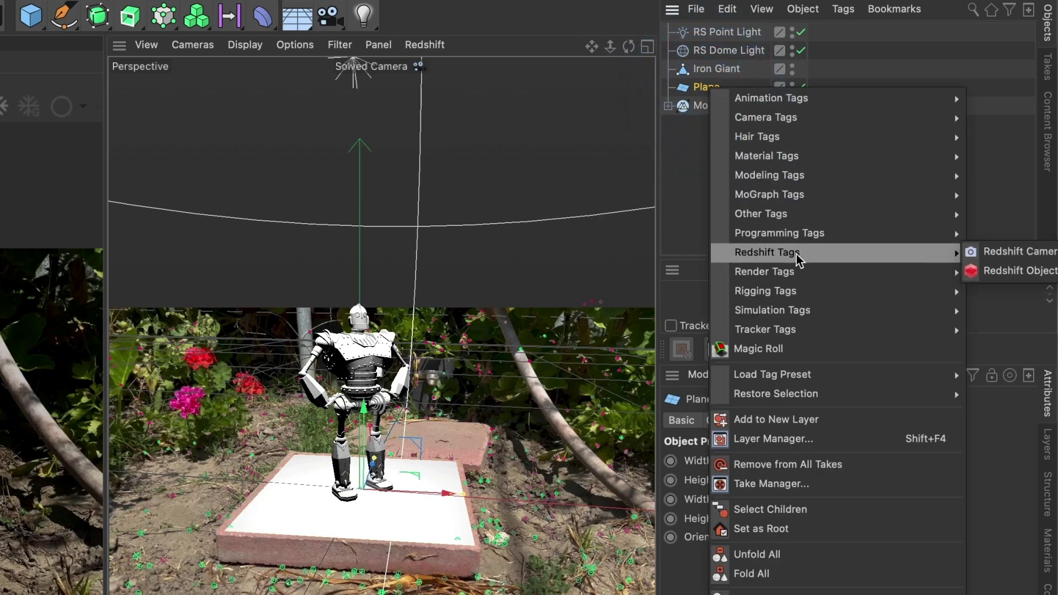
click(1014, 273)
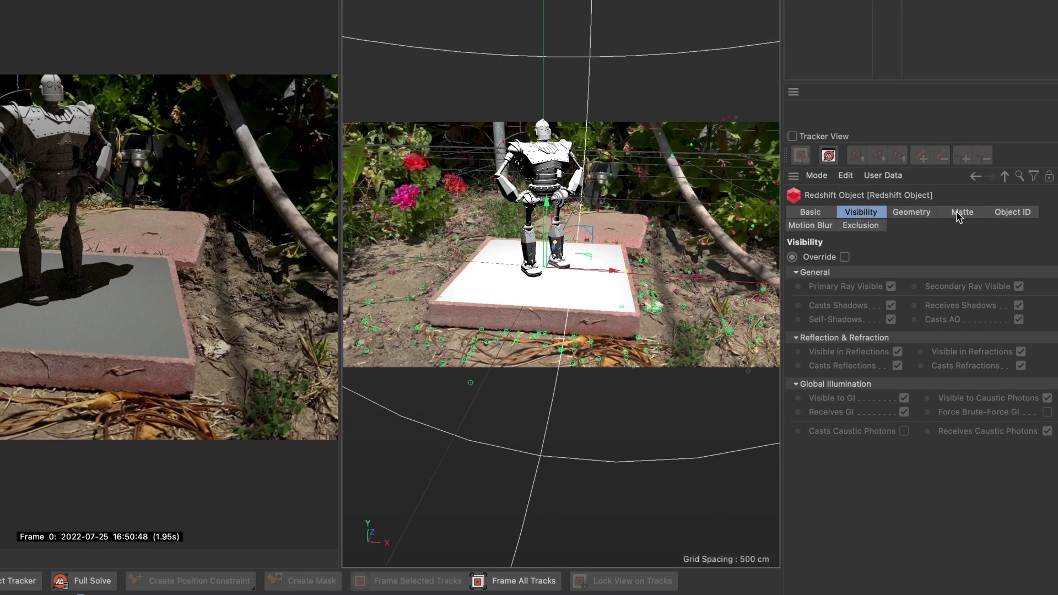
On the Plane's Redshift Object tag, enable Override, Matte Enabled and Shadow Enabled, then re-render
click(960, 213)
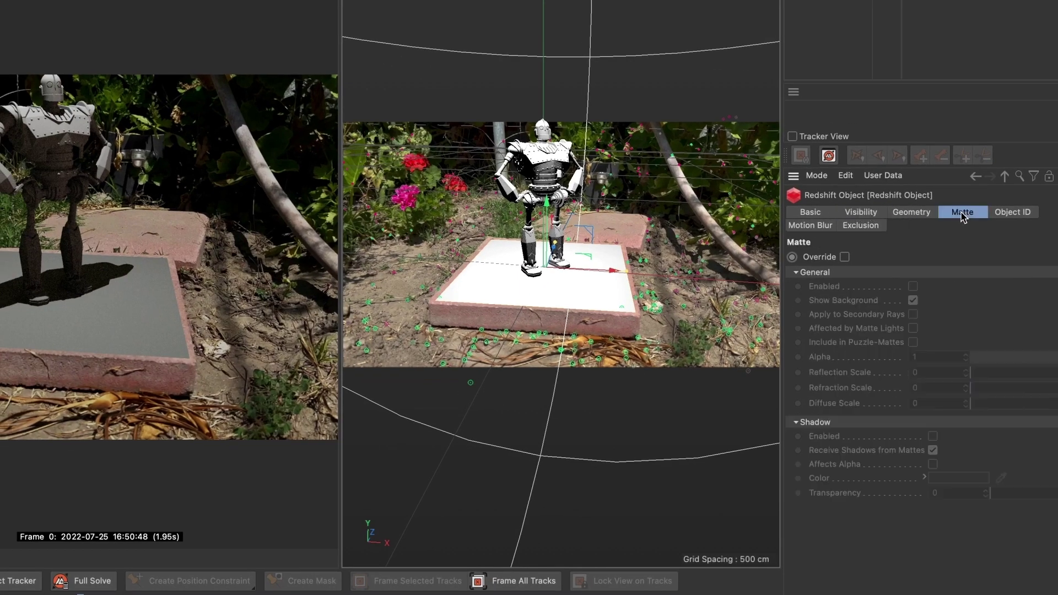
click(845, 258)
click(914, 286)
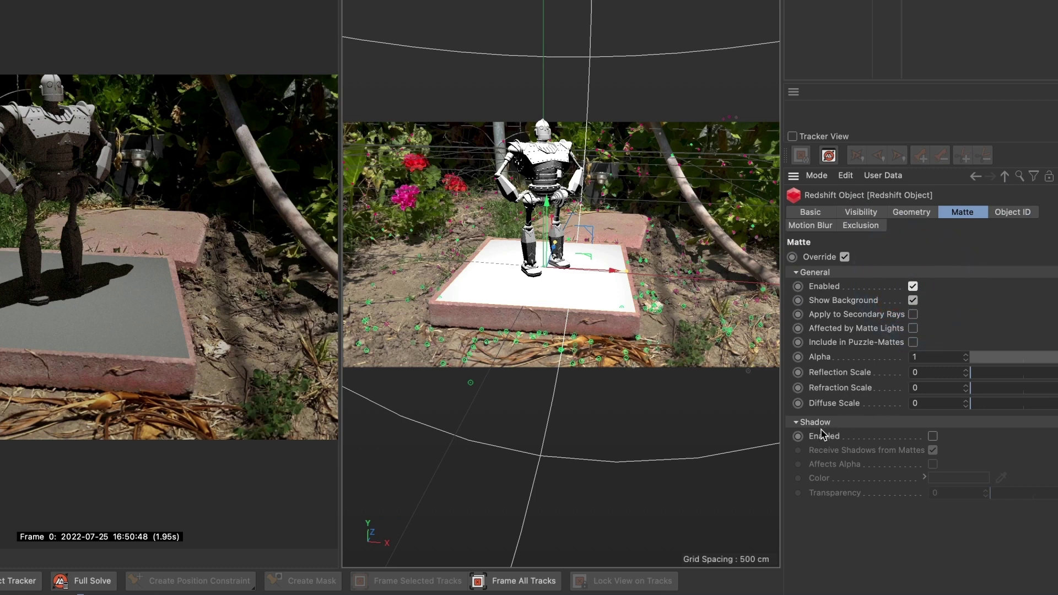
click(933, 437)
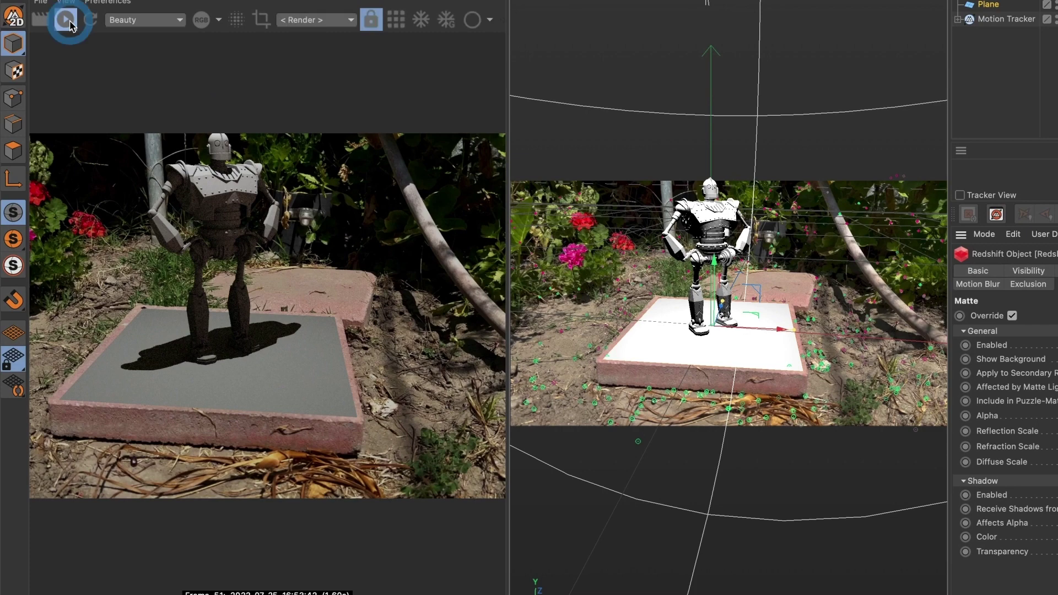
click(67, 21)
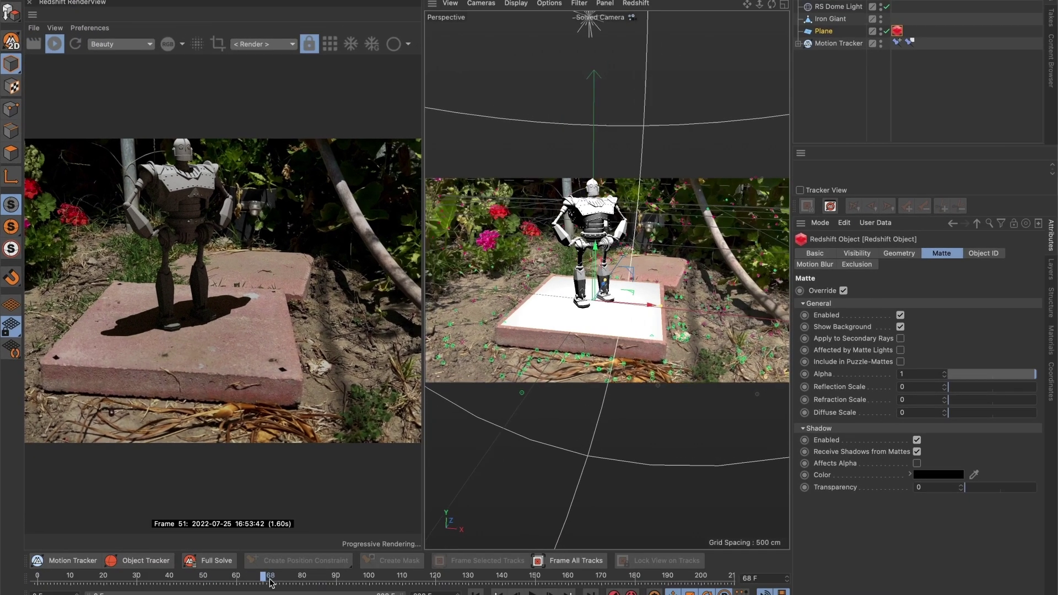
Scrub to frame 133 and zoom the RenderView in on the robot's shadow
drag(274, 582, 88, 576)
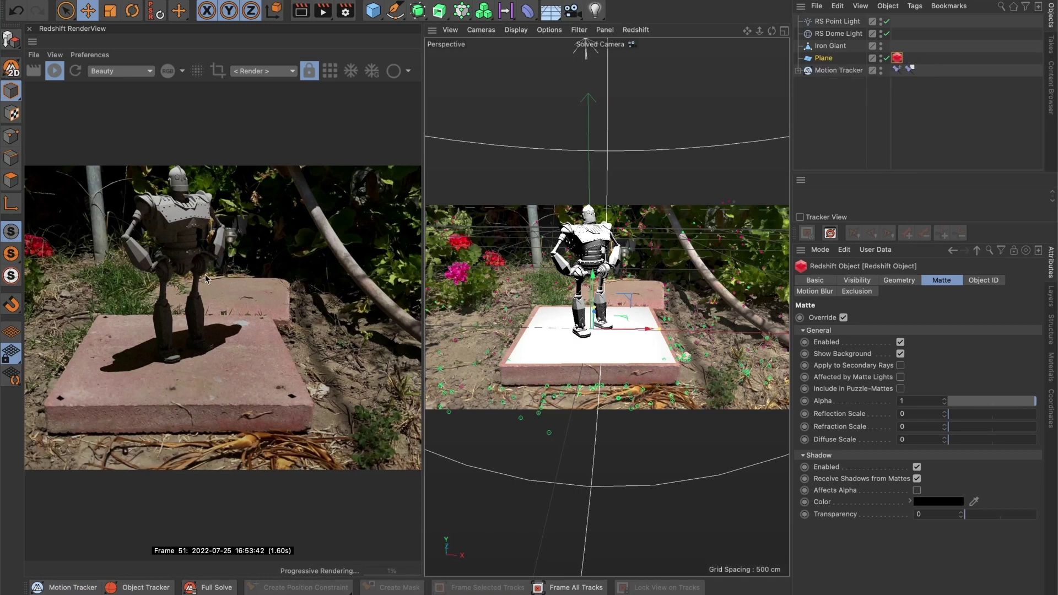
click(837, 33)
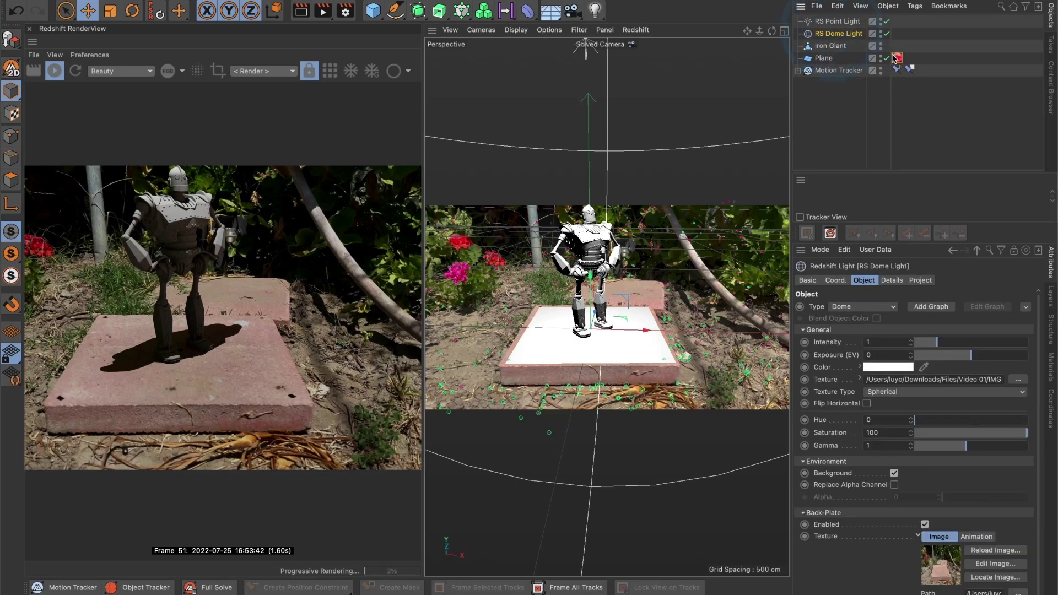
click(897, 58)
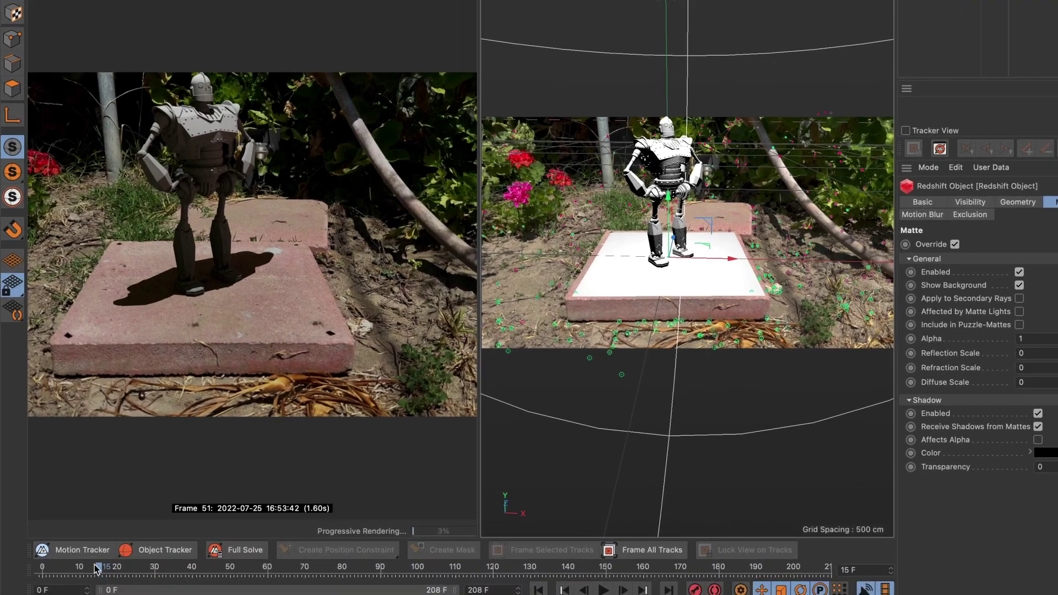
click(64, 594)
drag(71, 569, 542, 568)
scroll(213, 193, up, 5)
middle_drag(213, 192, 229, 173)
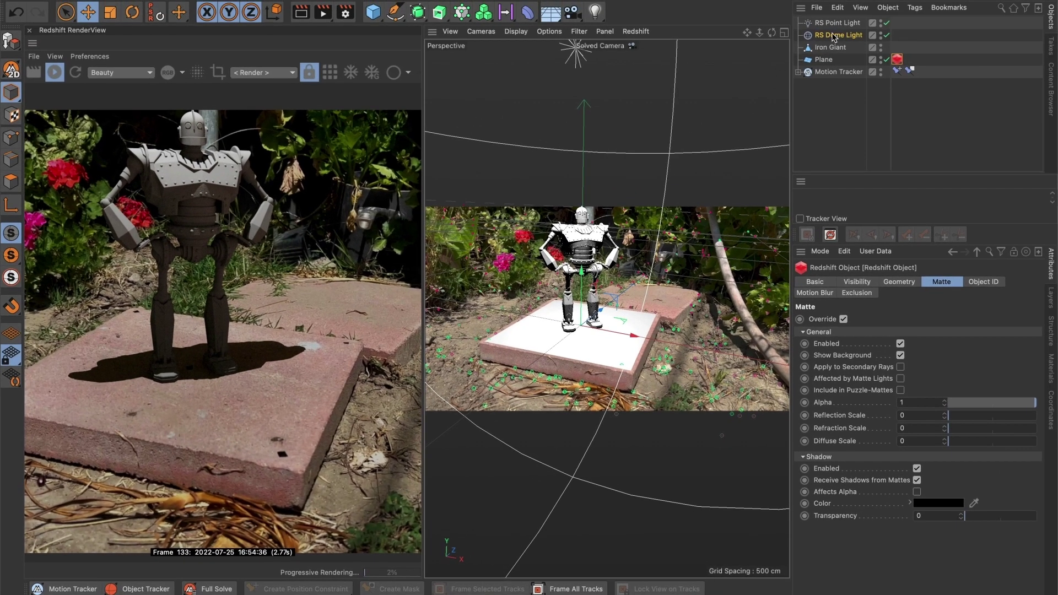
Turn off the RS Dome Light's Back-Plate Enabled and Environment Background options
click(832, 34)
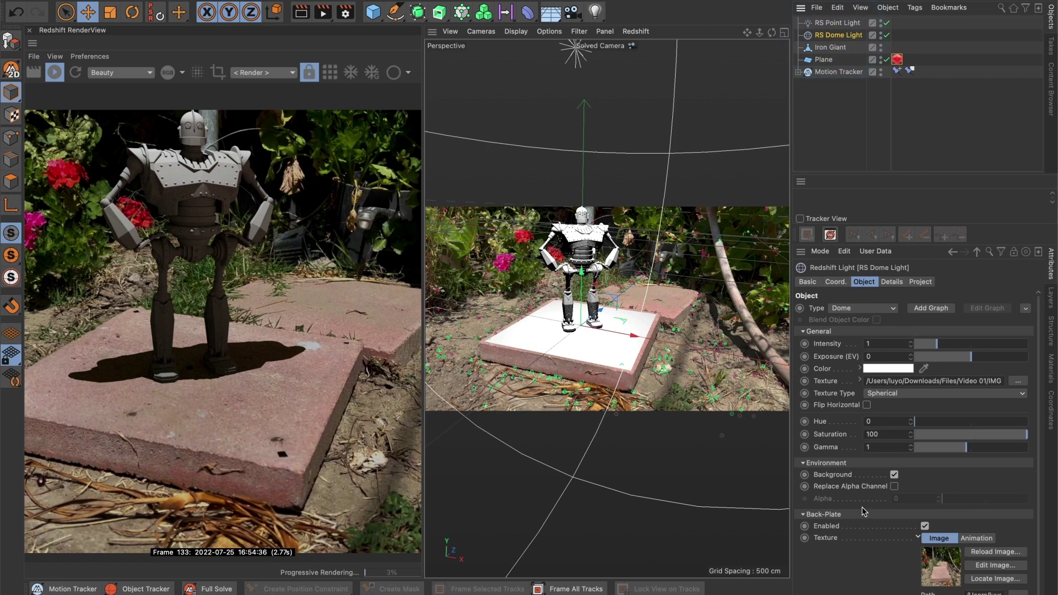
scroll(1041, 517, down, 3)
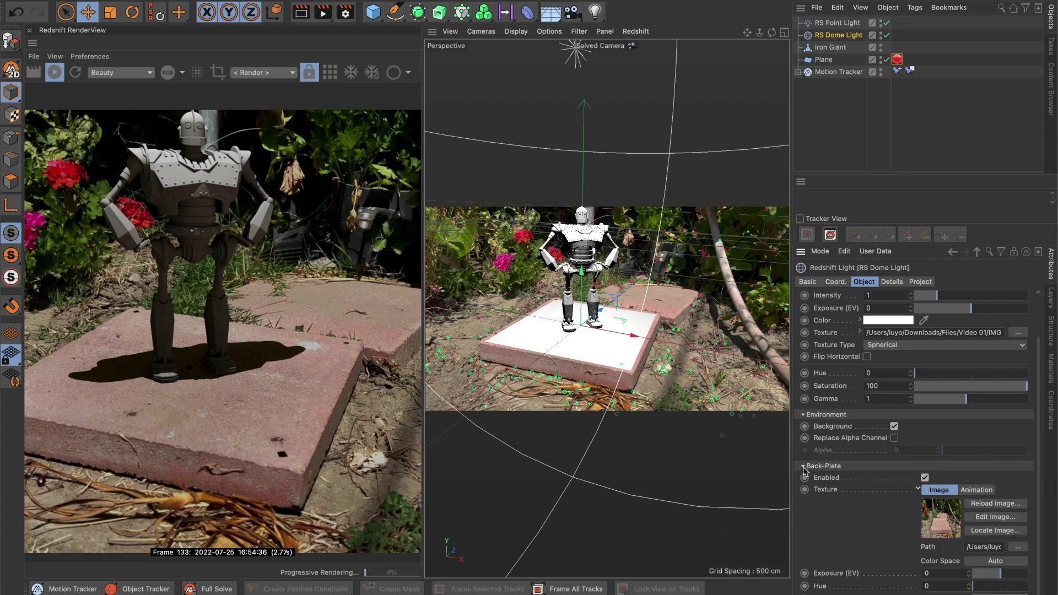
click(925, 478)
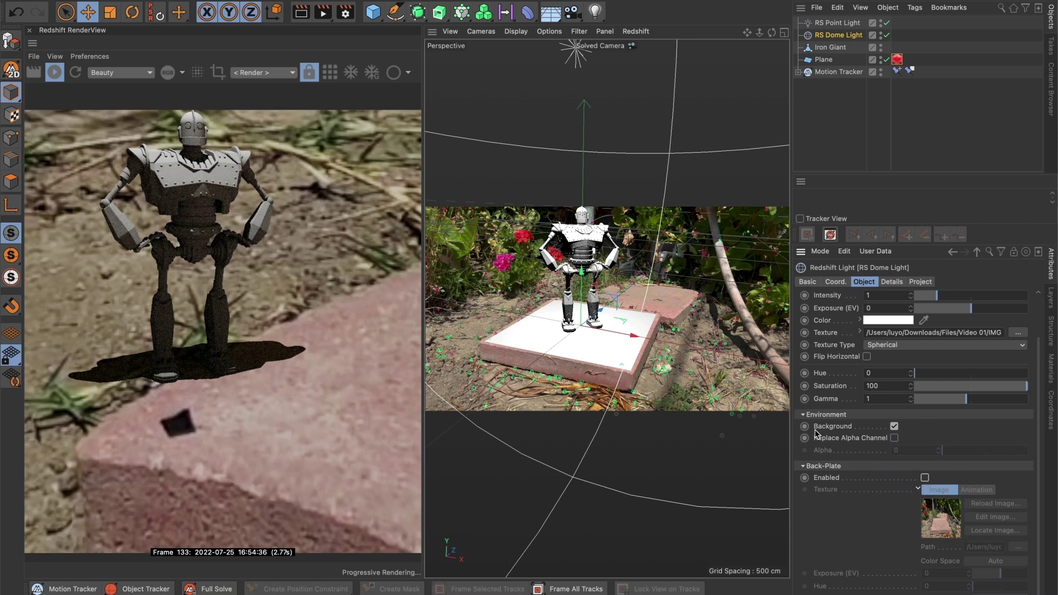
click(893, 427)
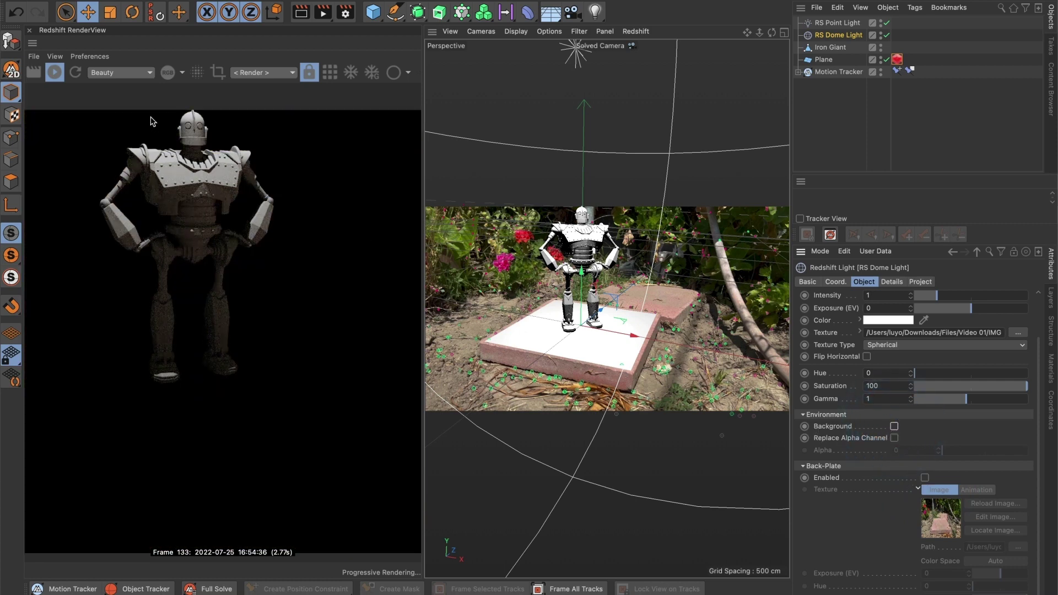
View the Alpha channel and enable Shadow Affects Alpha on the Plane's Redshift Object tag
click(182, 72)
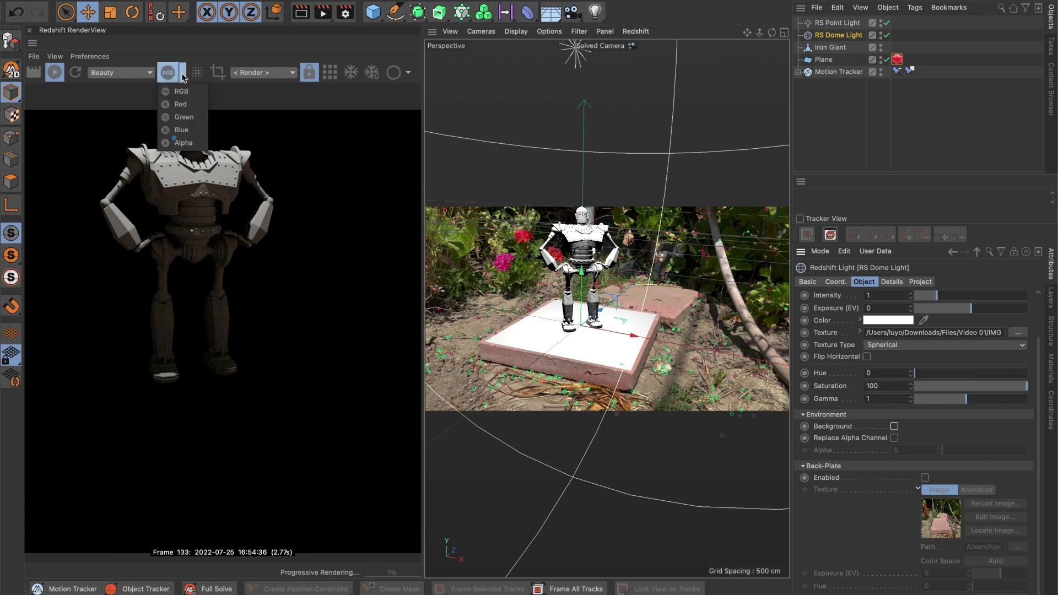
click(183, 143)
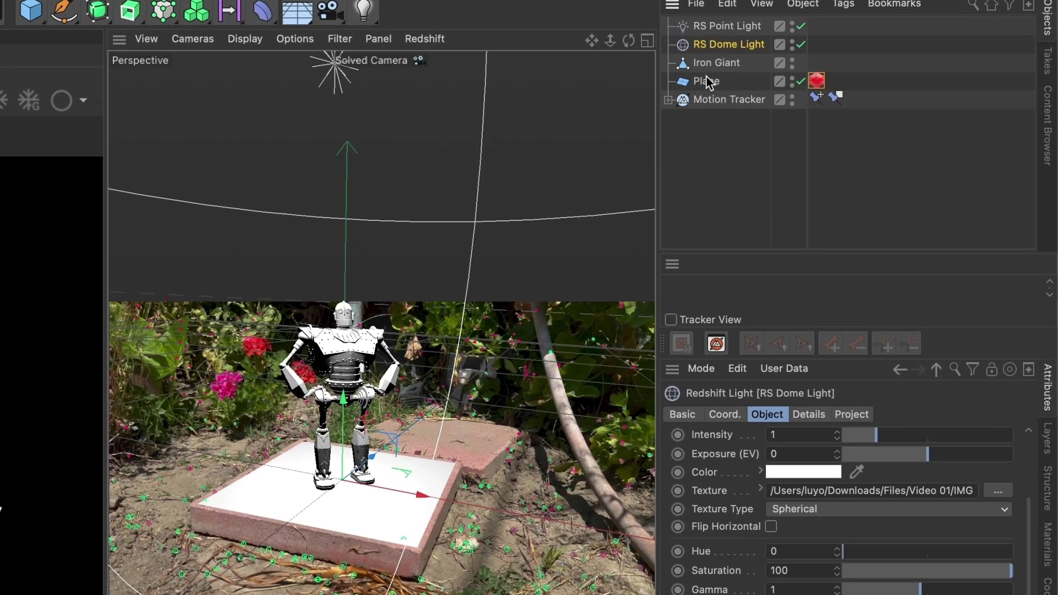
click(708, 82)
click(817, 81)
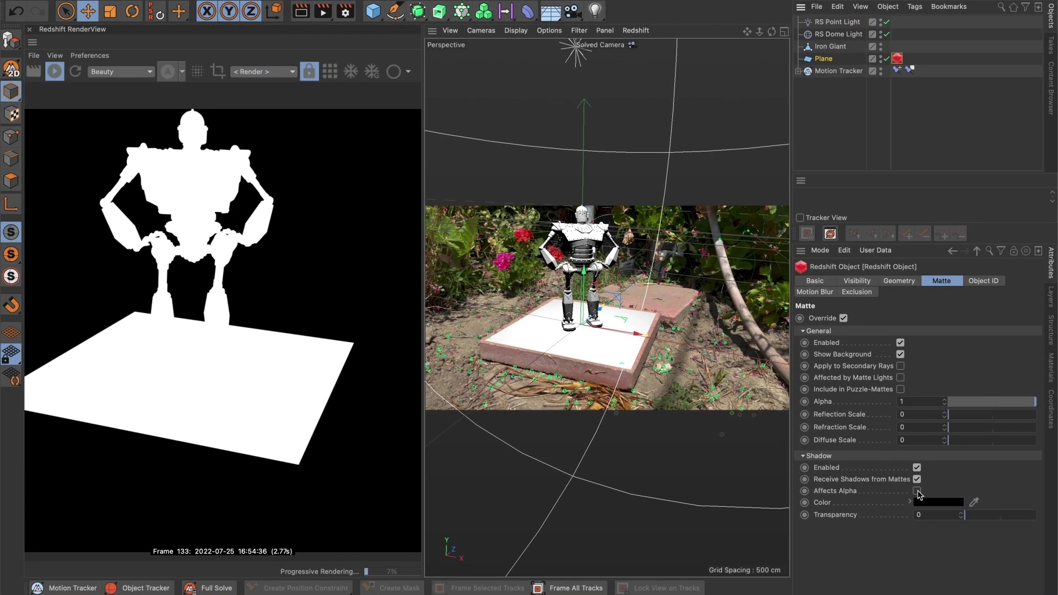
click(917, 491)
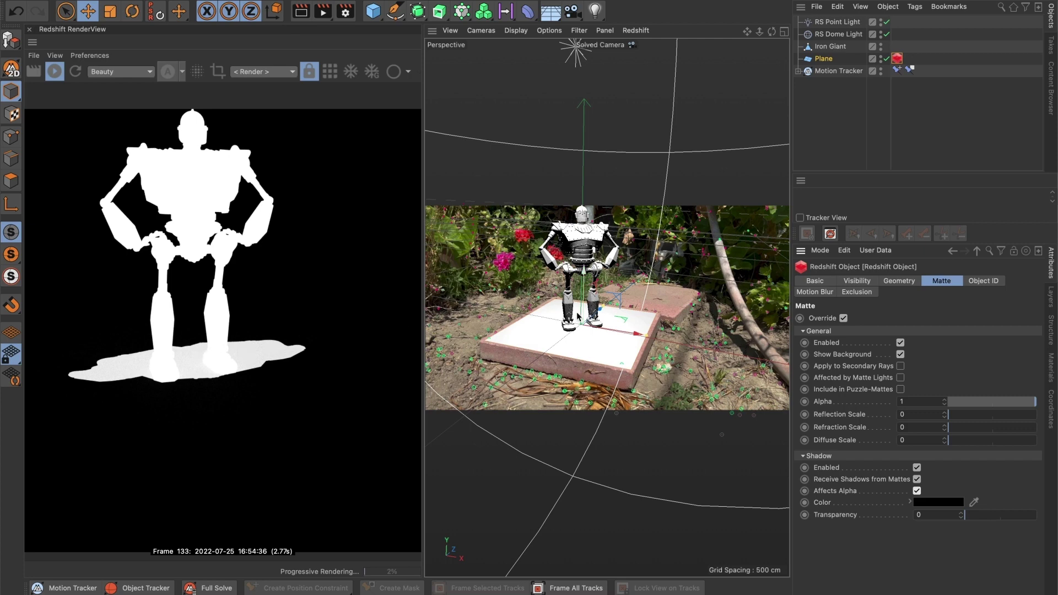
Switch the RenderView back to RGB and restart the render
click(169, 72)
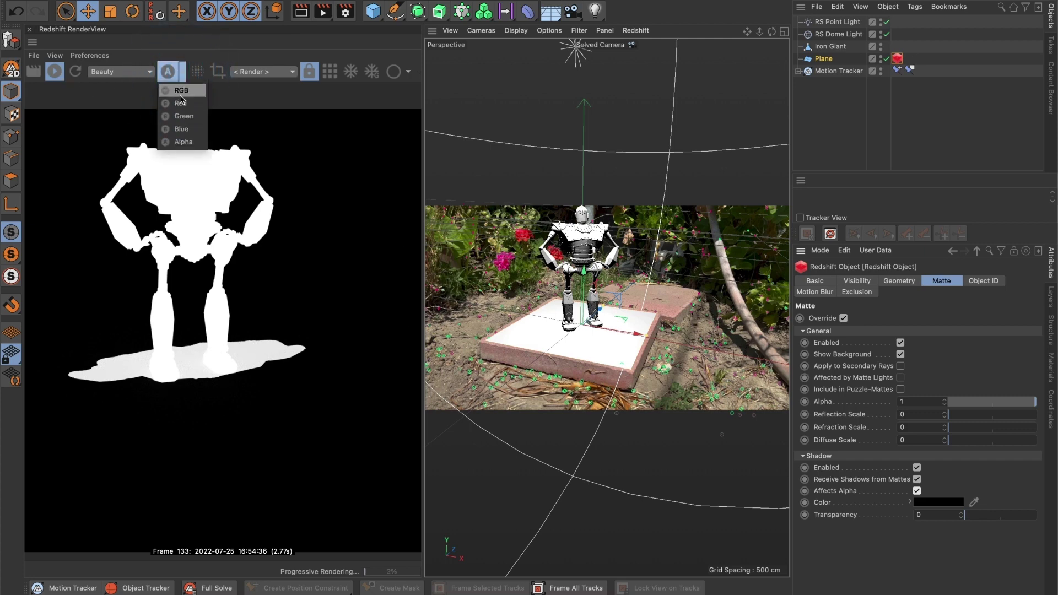
click(180, 94)
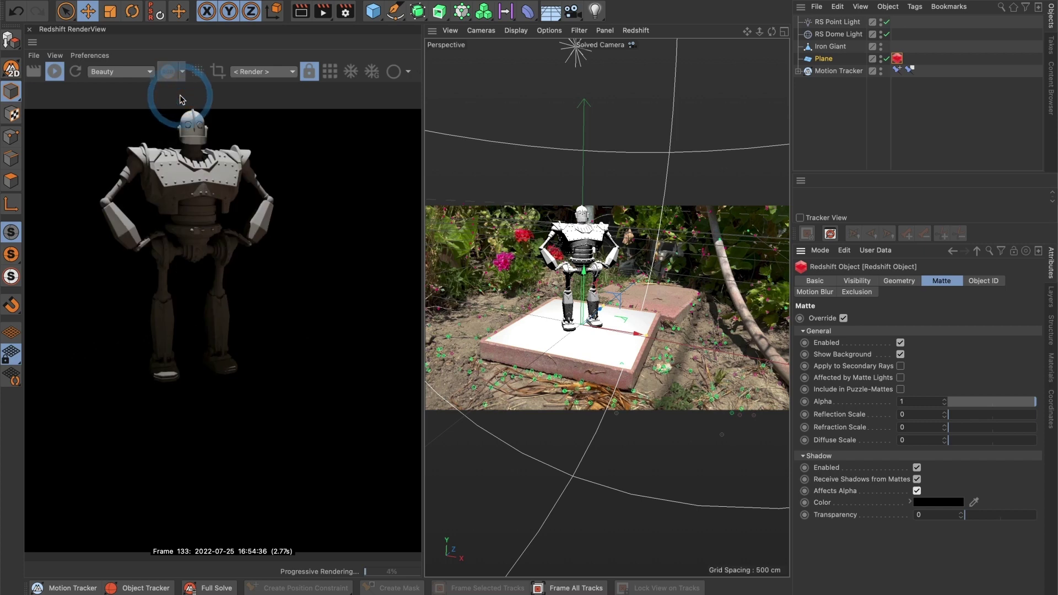
click(228, 284)
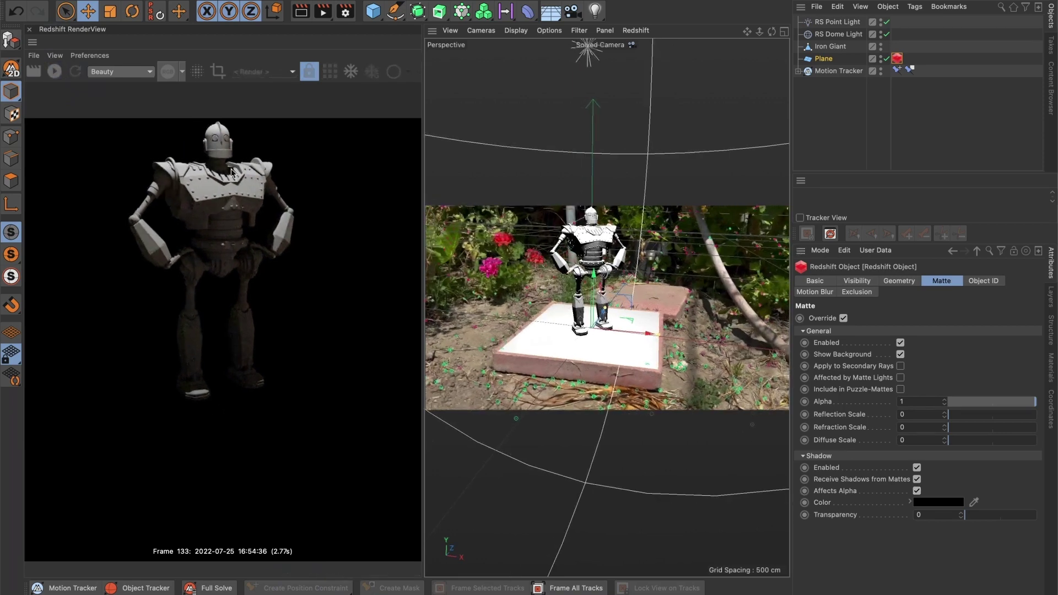
Enable Multi-Pass in Render Settings and set the frame range from 1 to 208
click(346, 13)
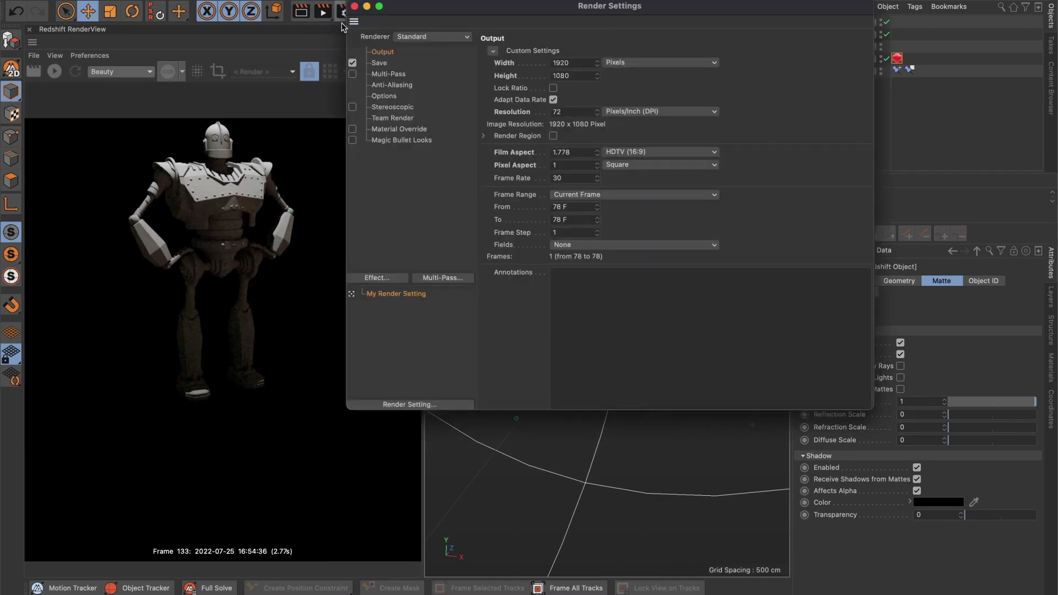
click(353, 73)
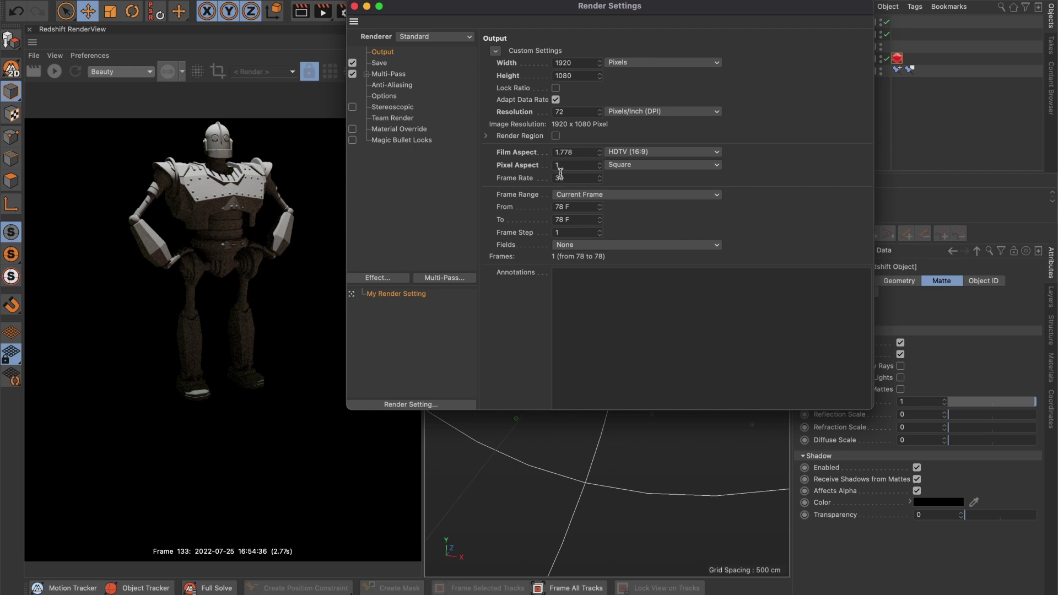
drag(578, 206, 520, 205)
text(1)
key(Return)
drag(296, 551, 741, 557)
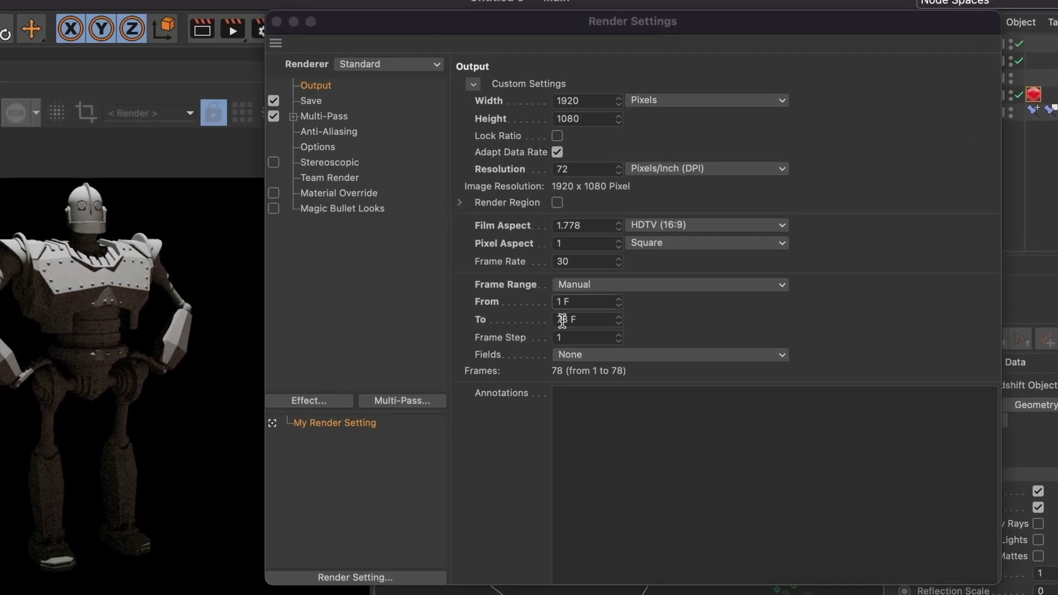
click(583, 319)
drag(583, 319, 514, 316)
text(208)
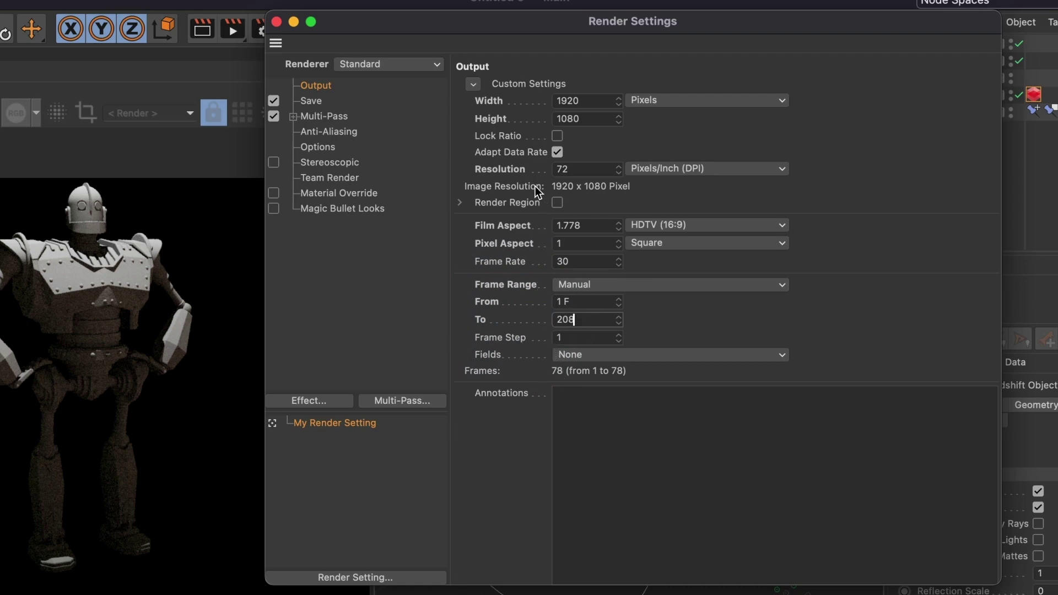
In the Save settings, browse to Downloads › Files and create a C4D 01 folder
click(312, 101)
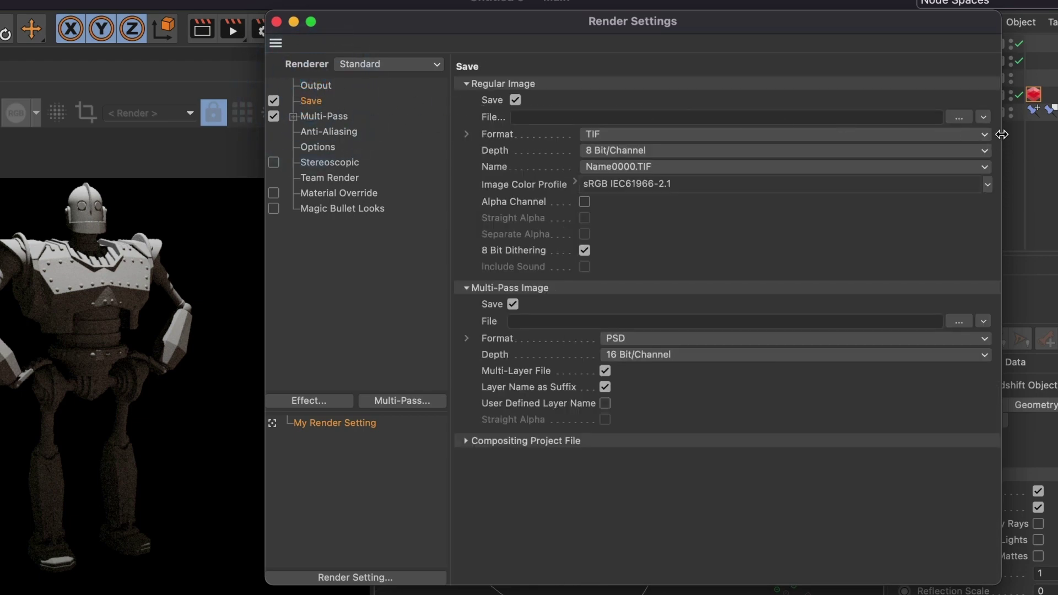
click(960, 117)
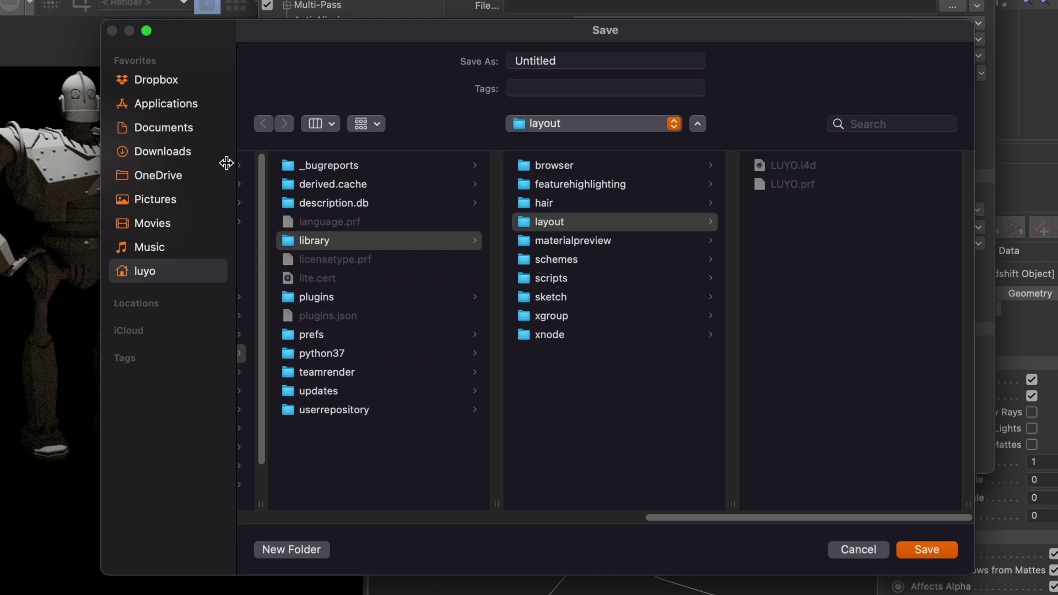
click(171, 152)
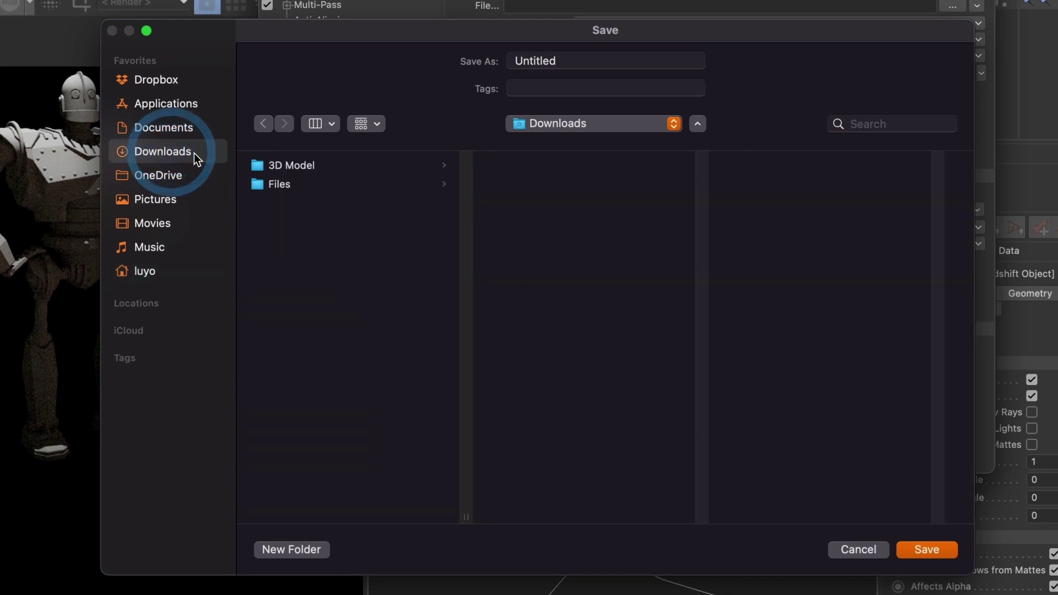
click(303, 177)
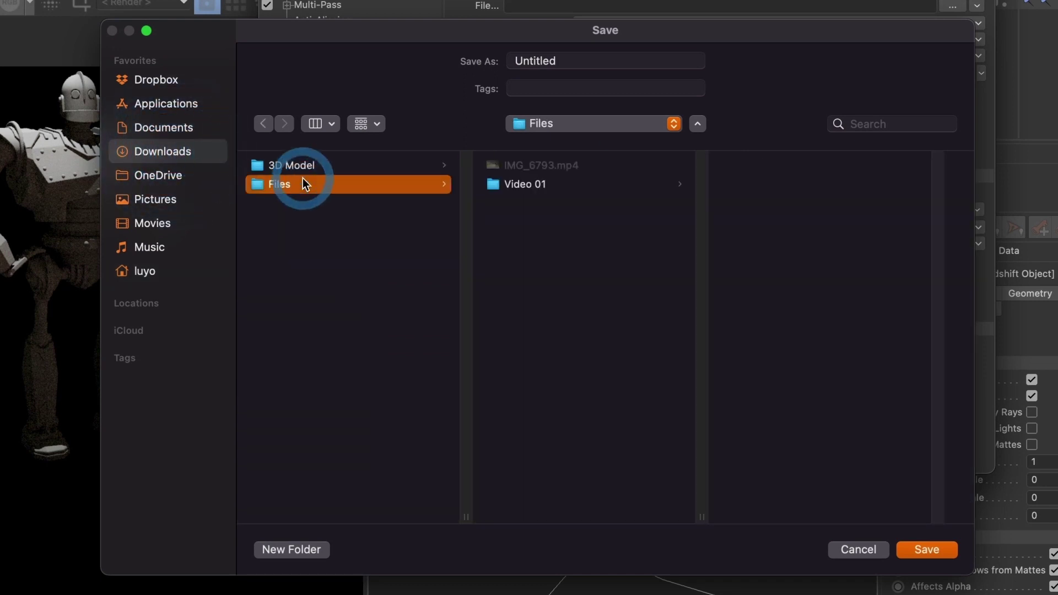
click(316, 552)
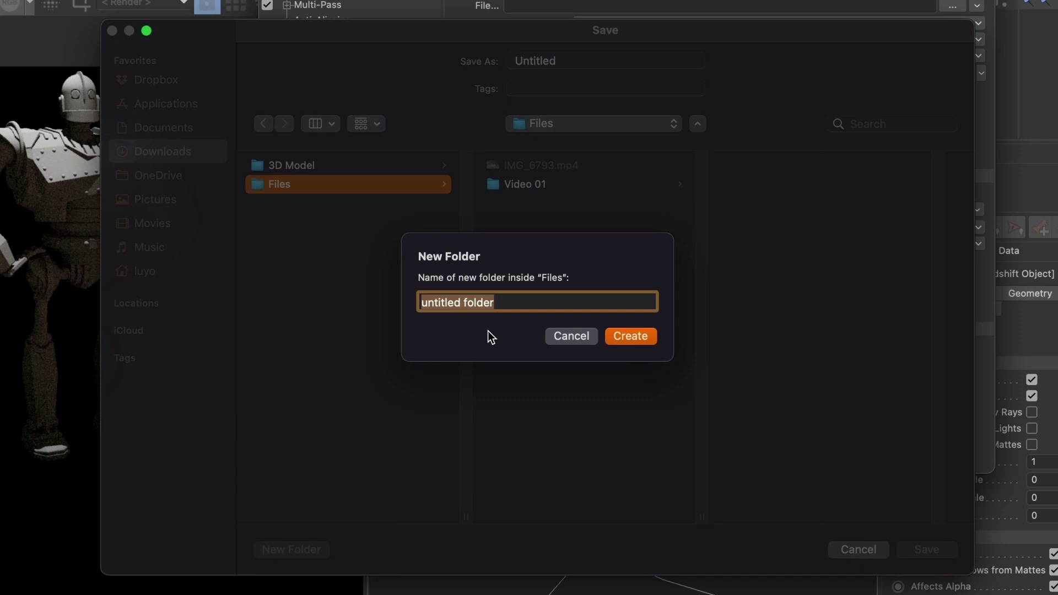
key(BackSpace)
text(C4D 01)
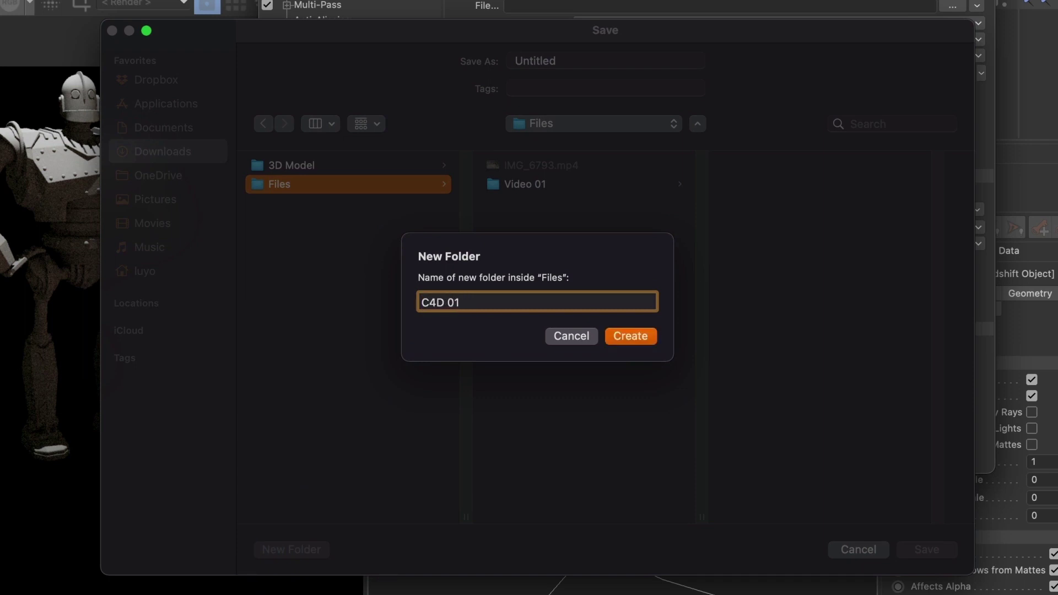
click(632, 333)
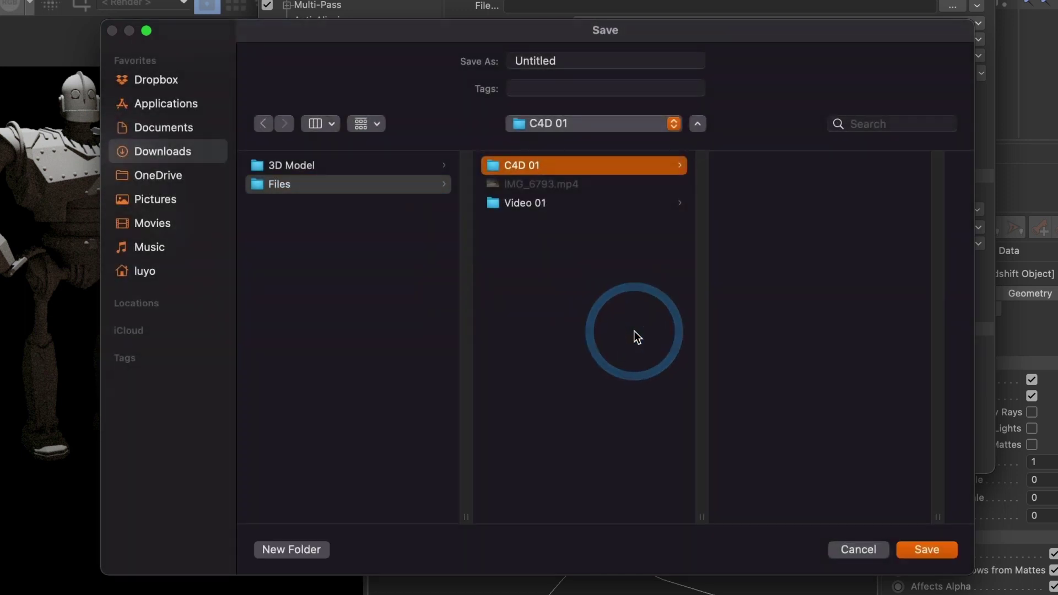
Name the render output file 'Iron Giant' and save the path
key(Tab)
click(429, 50)
key(BackSpace)
text(Iron Giant)
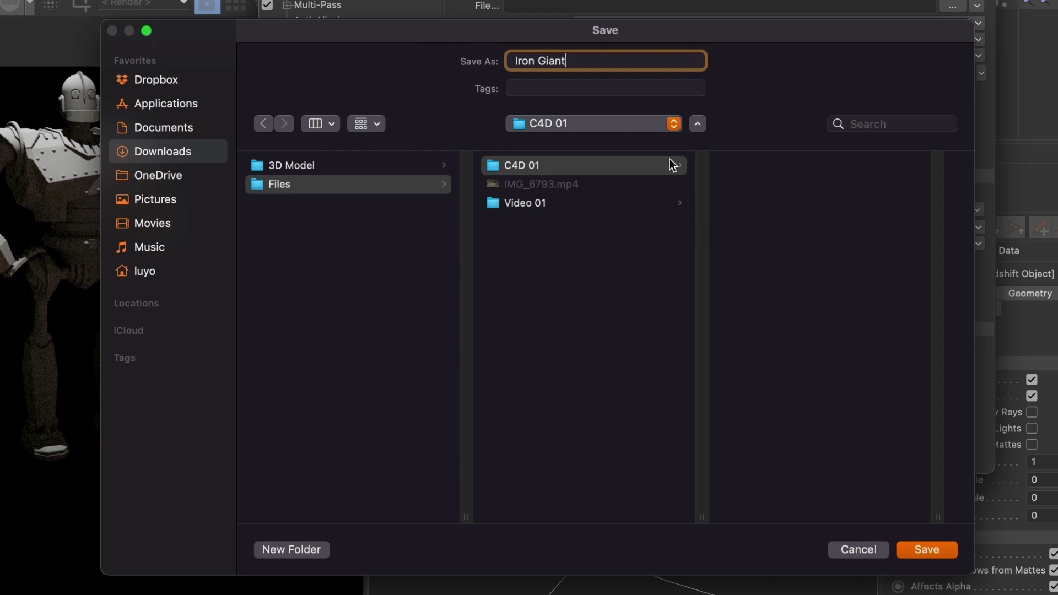
click(910, 545)
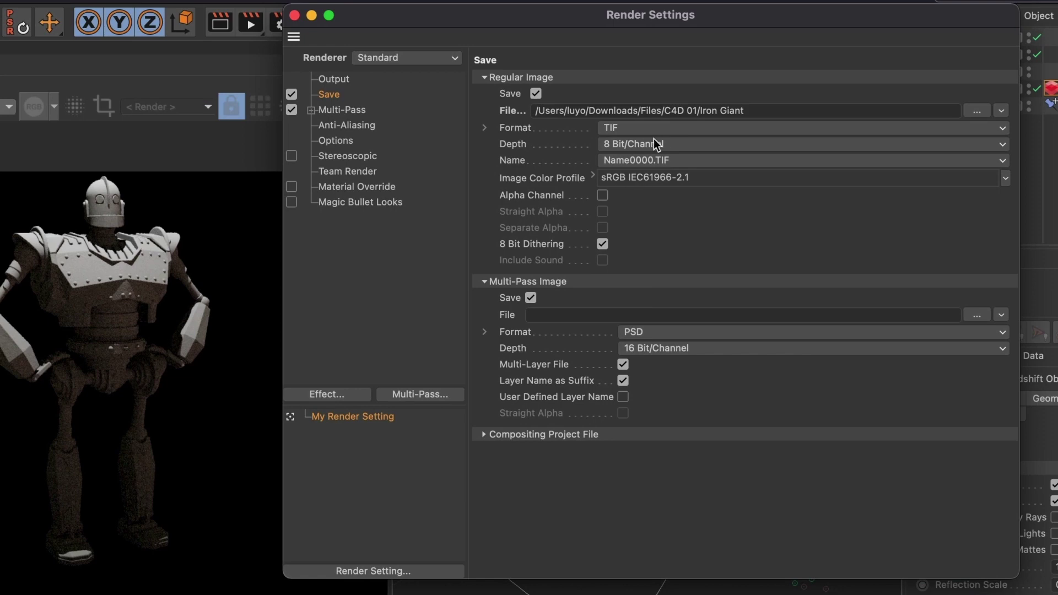
Set the render output format to PNG with an alpha channel and check the frame range
click(672, 130)
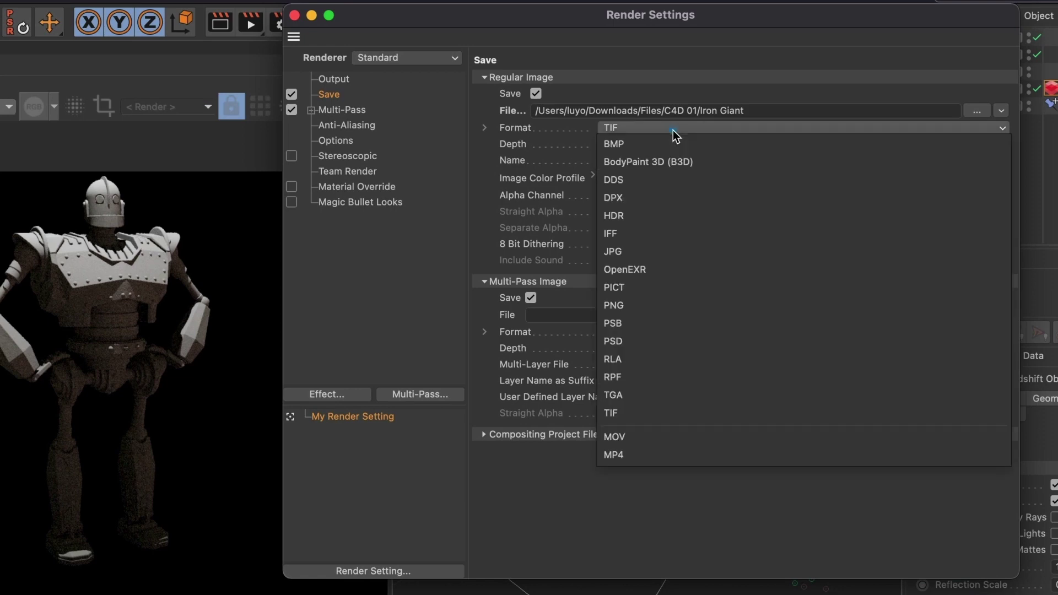
click(634, 305)
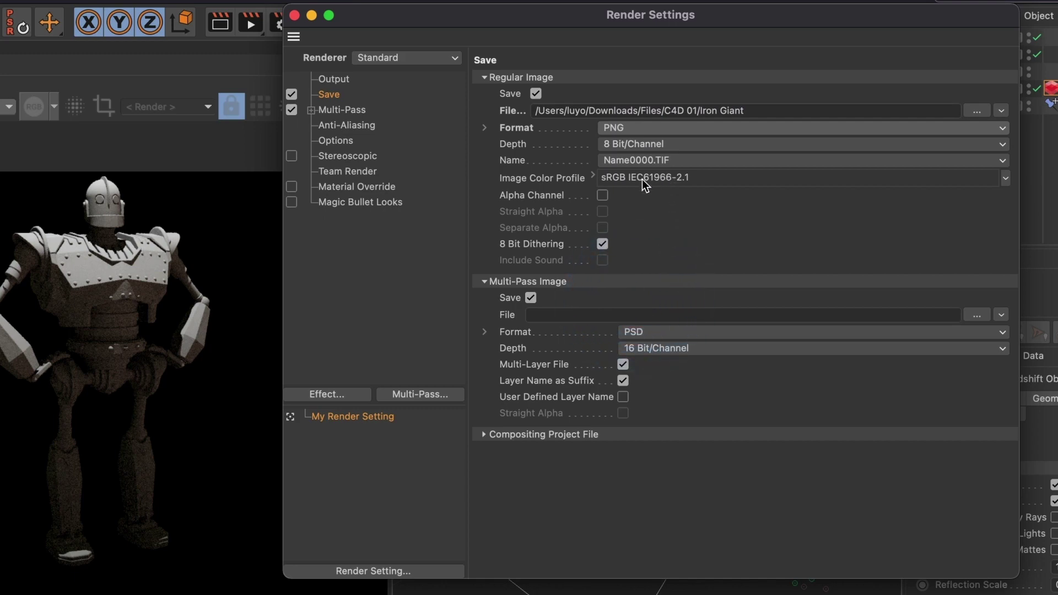
click(603, 195)
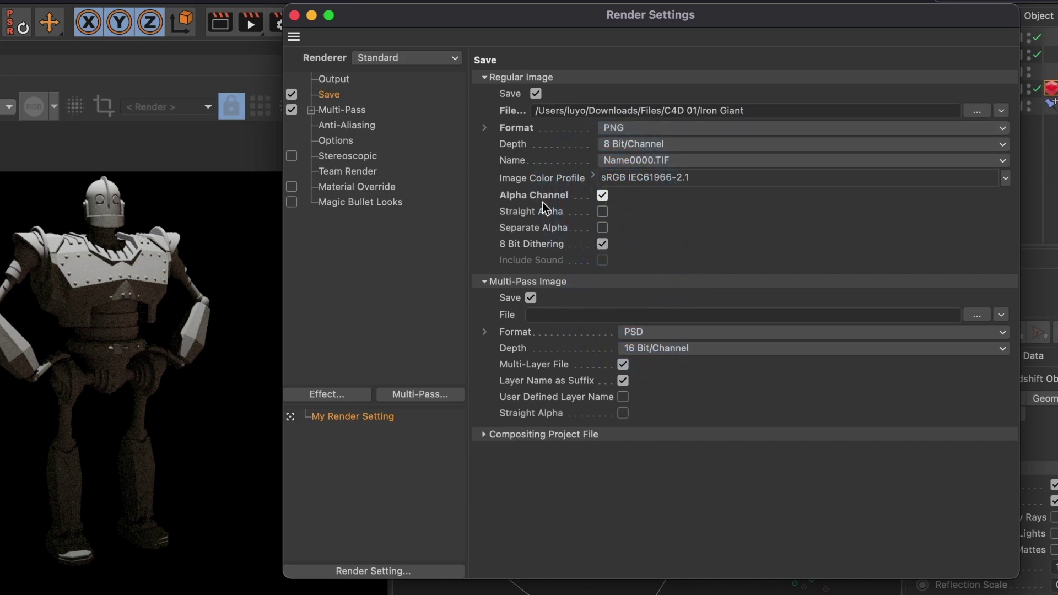
click(333, 79)
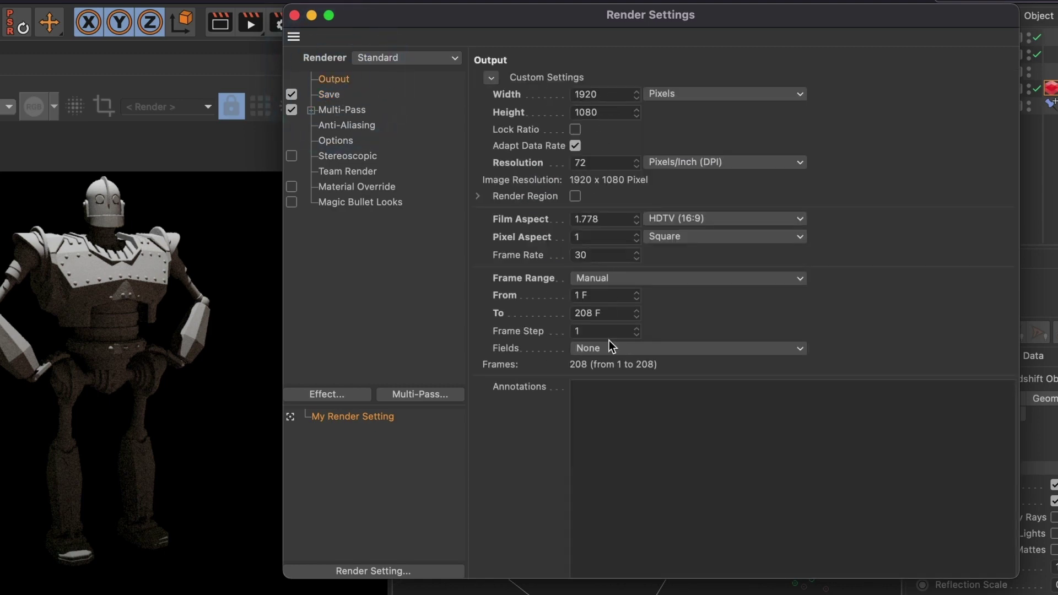
click(337, 93)
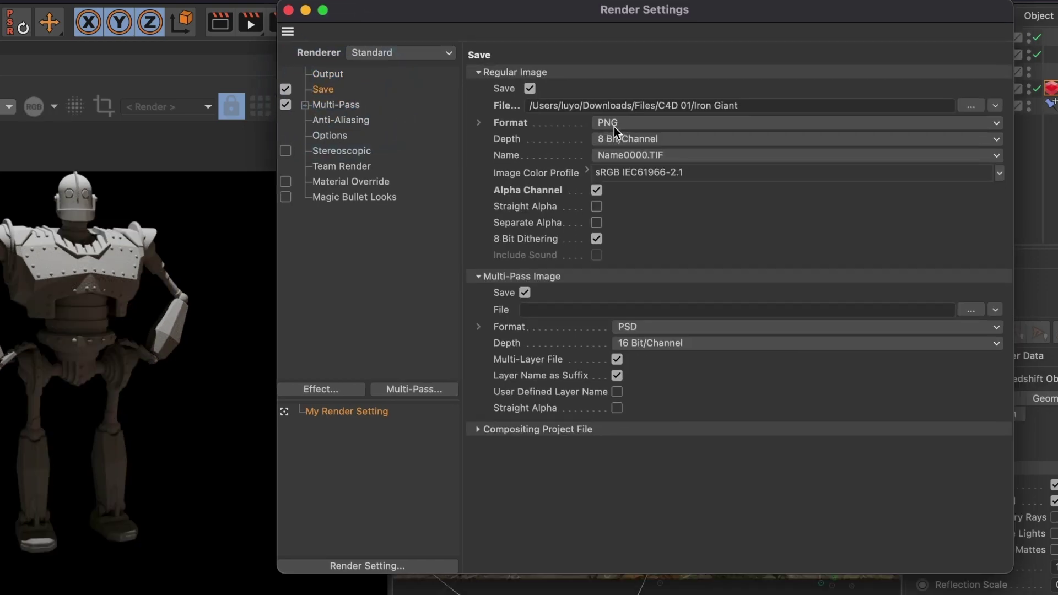
Switch the renderer from Standard to Redshift and view its settings
click(429, 57)
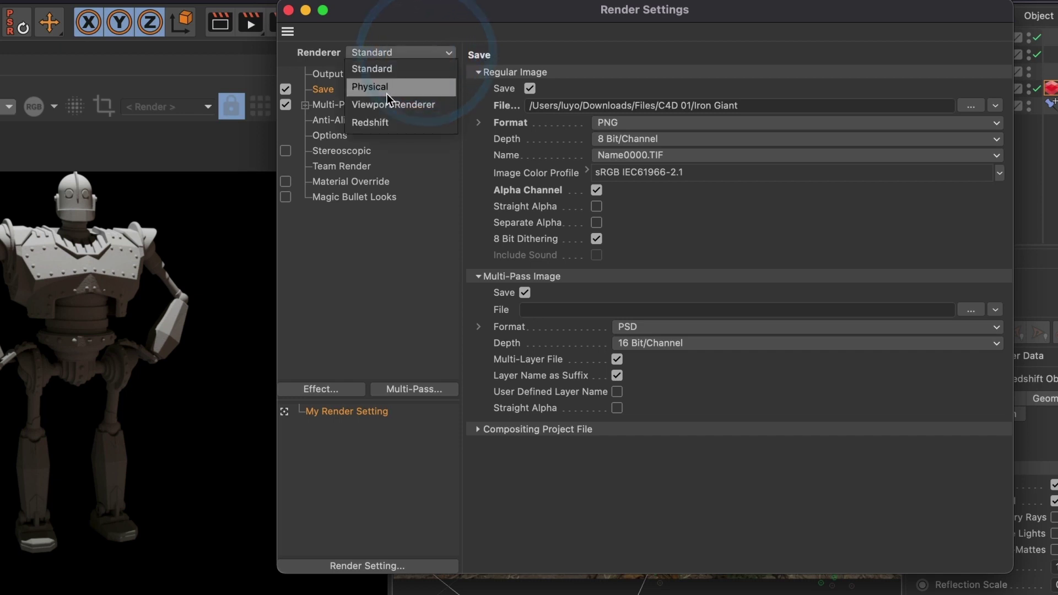
click(378, 118)
click(331, 104)
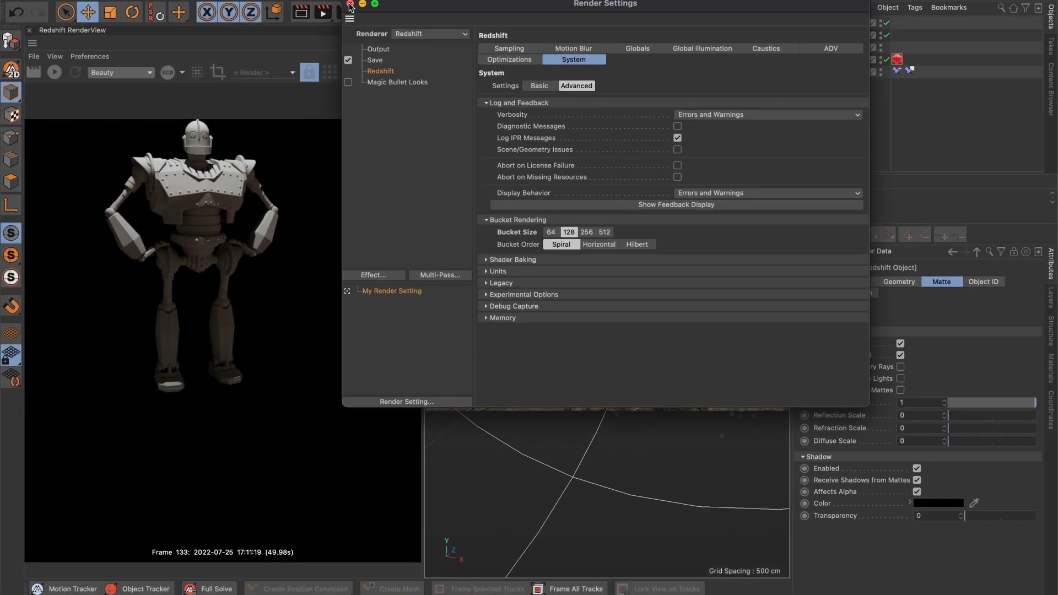
Close Render Settings and render the Iron Giant to the Picture Viewer, re-rendering with Shift+R
click(350, 4)
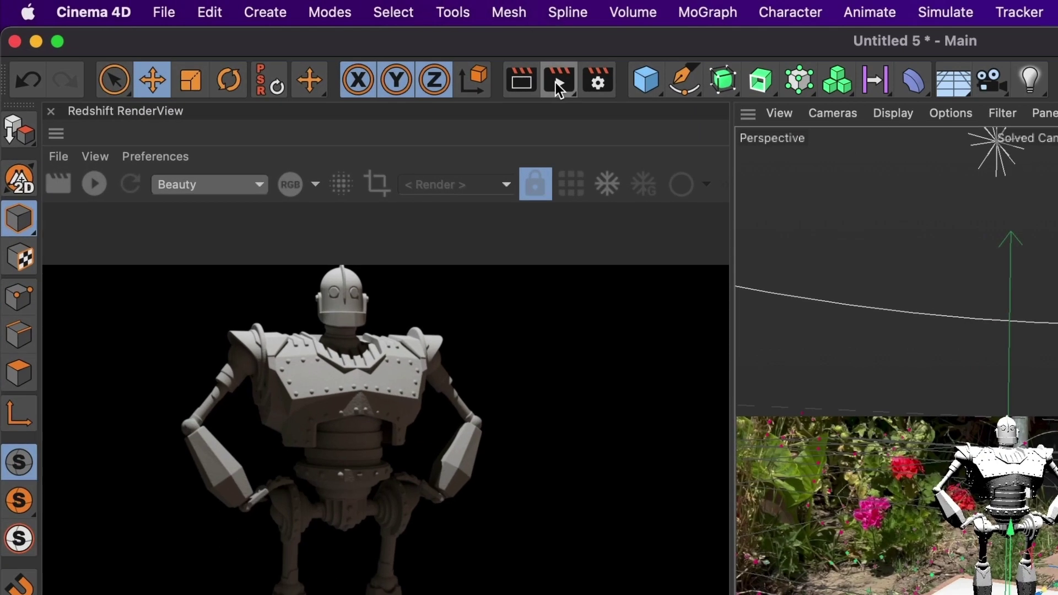
click(558, 82)
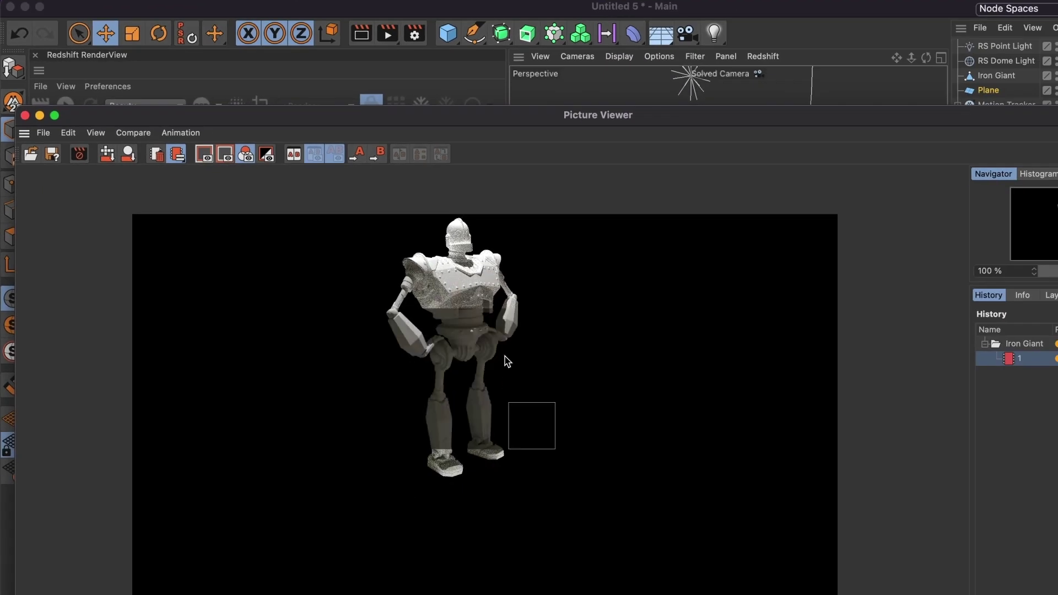
key(shift+r)
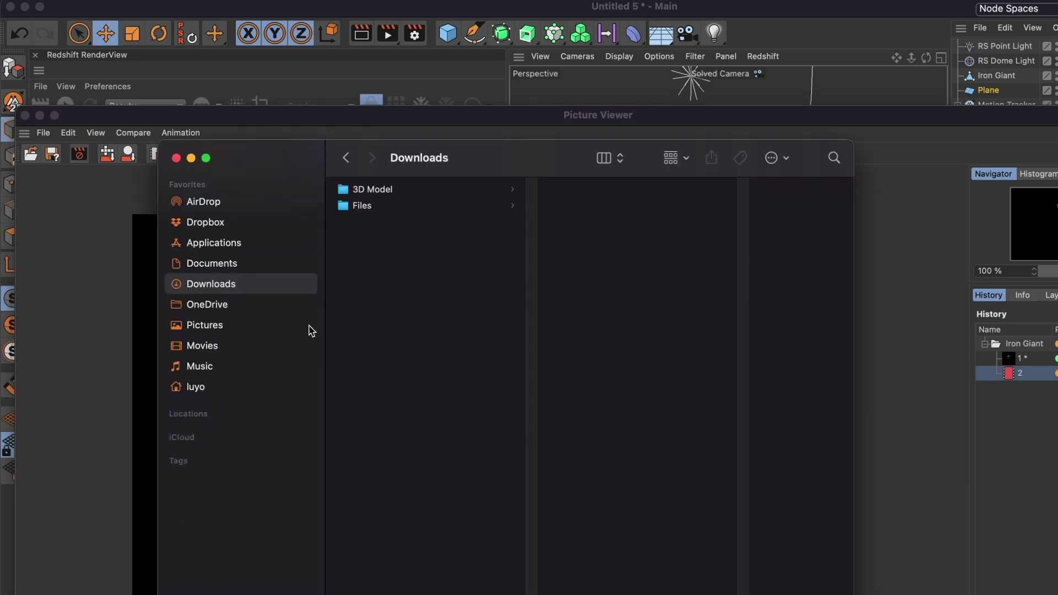
Quick Look Iron Giant0001.png from Downloads > Files > C4D 01 to check the robot and shadow
click(230, 286)
click(349, 208)
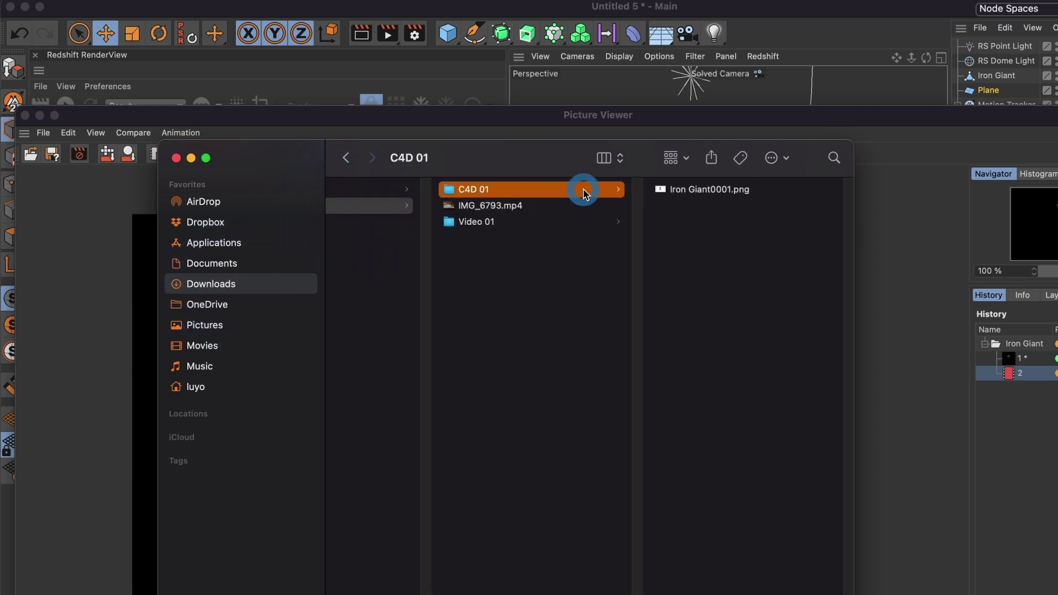
click(694, 190)
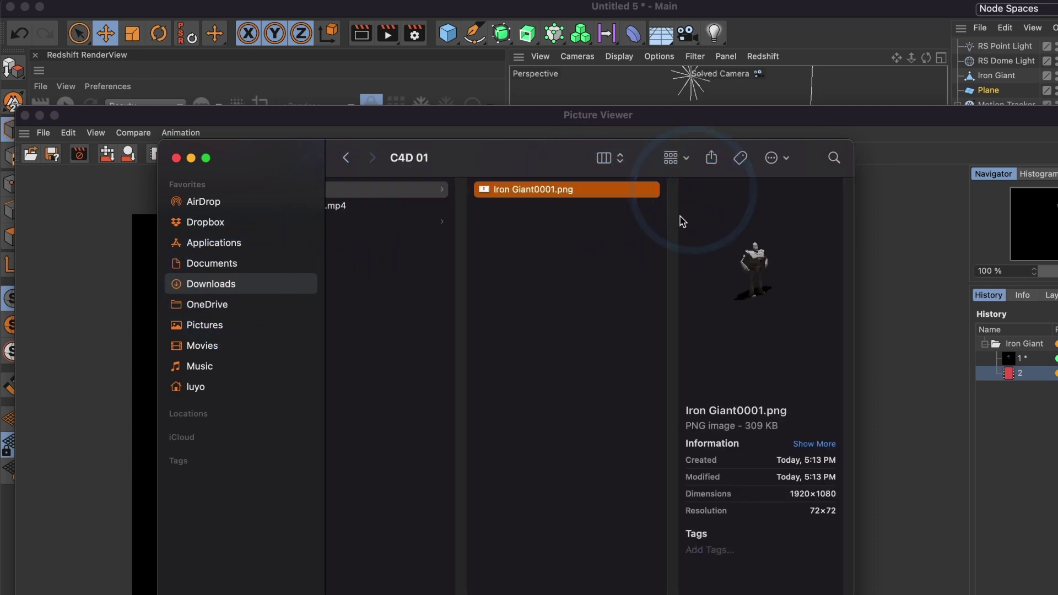
key(space)
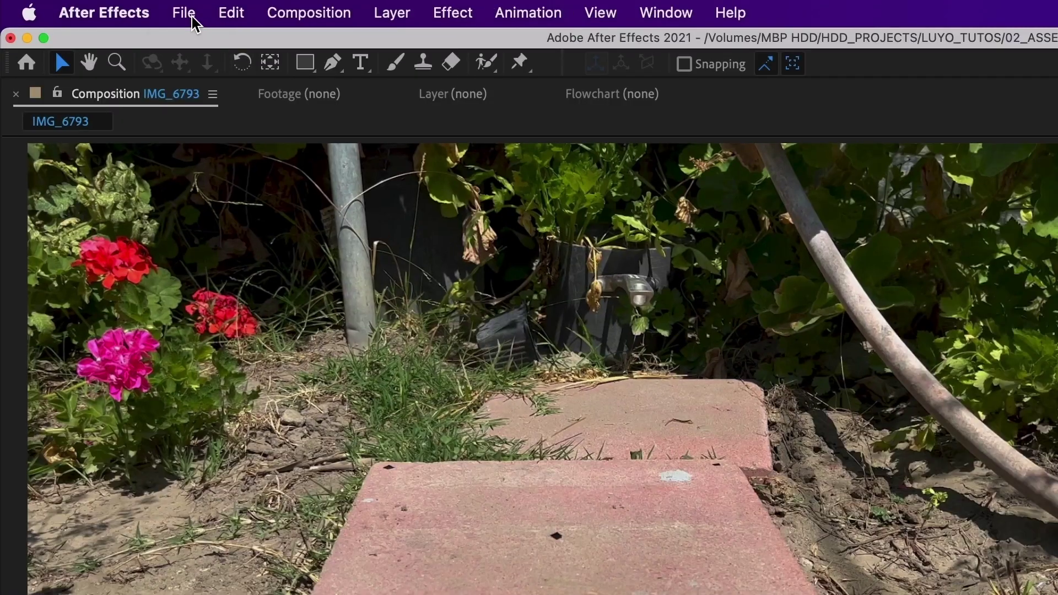
Import Iron Giant frames 0001–0208 from Downloads/Files/C4D 01 as a PNG sequence
click(193, 19)
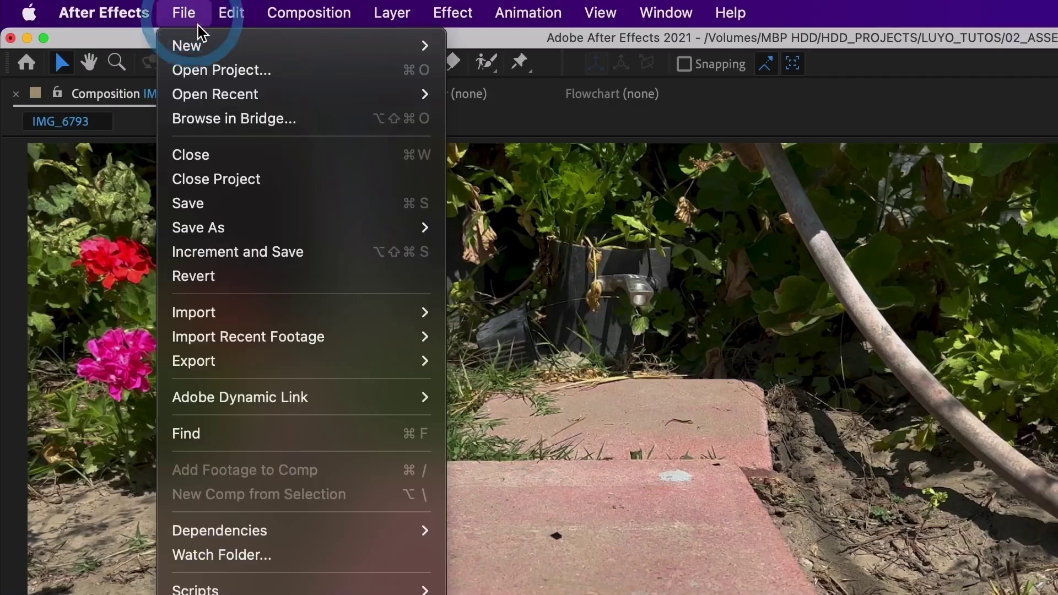
mouse_move(242, 312)
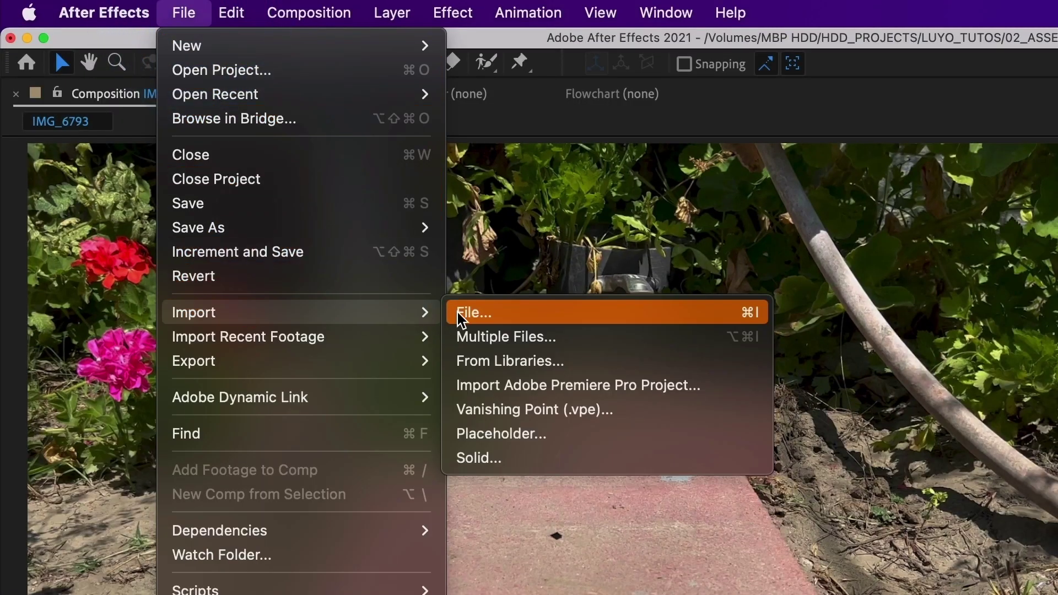
click(482, 313)
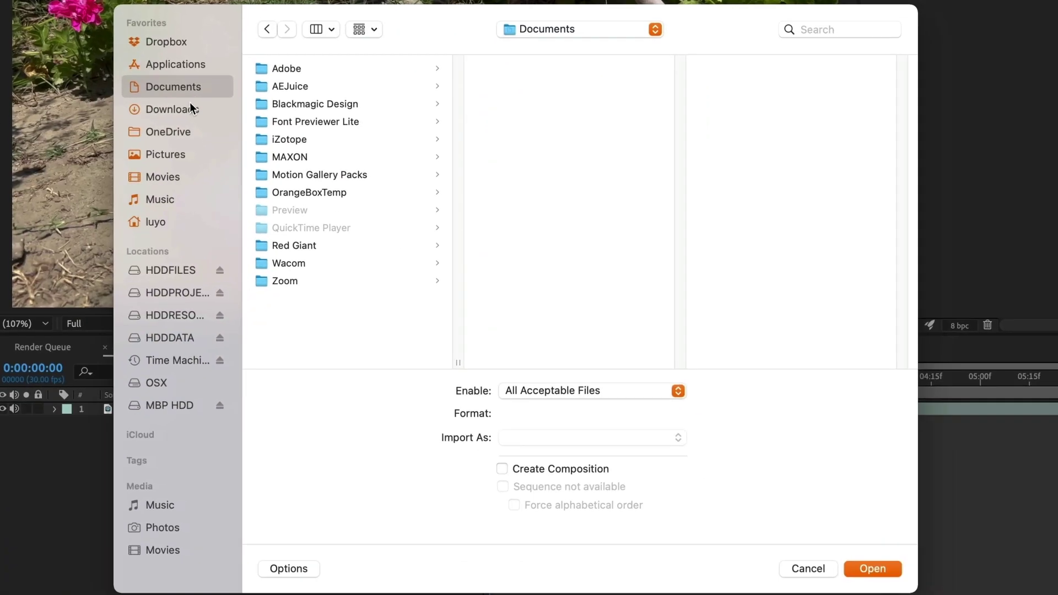
click(257, 434)
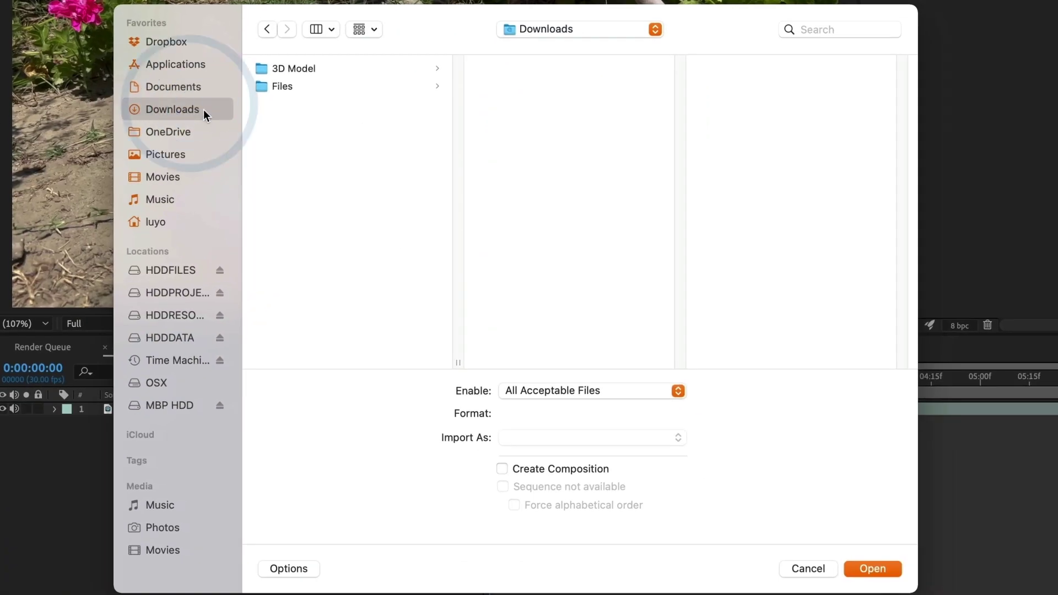
click(292, 86)
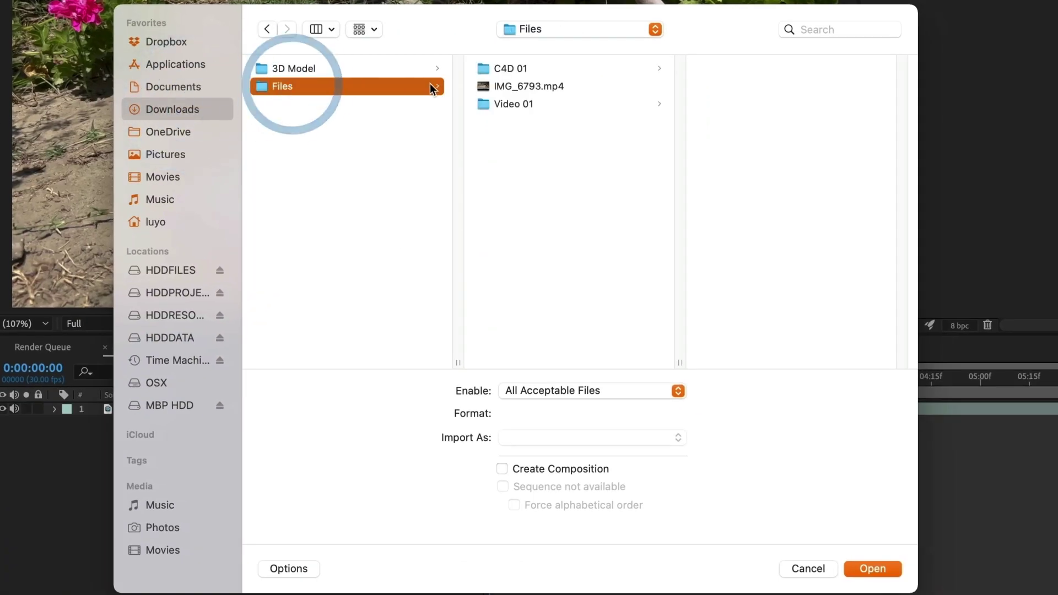
click(514, 69)
click(756, 69)
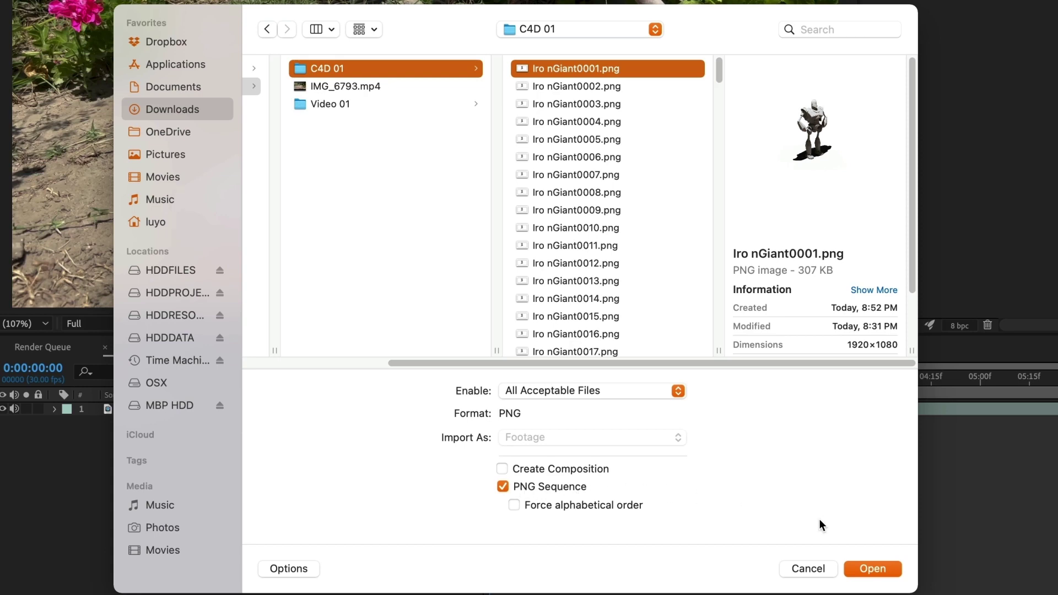
click(866, 567)
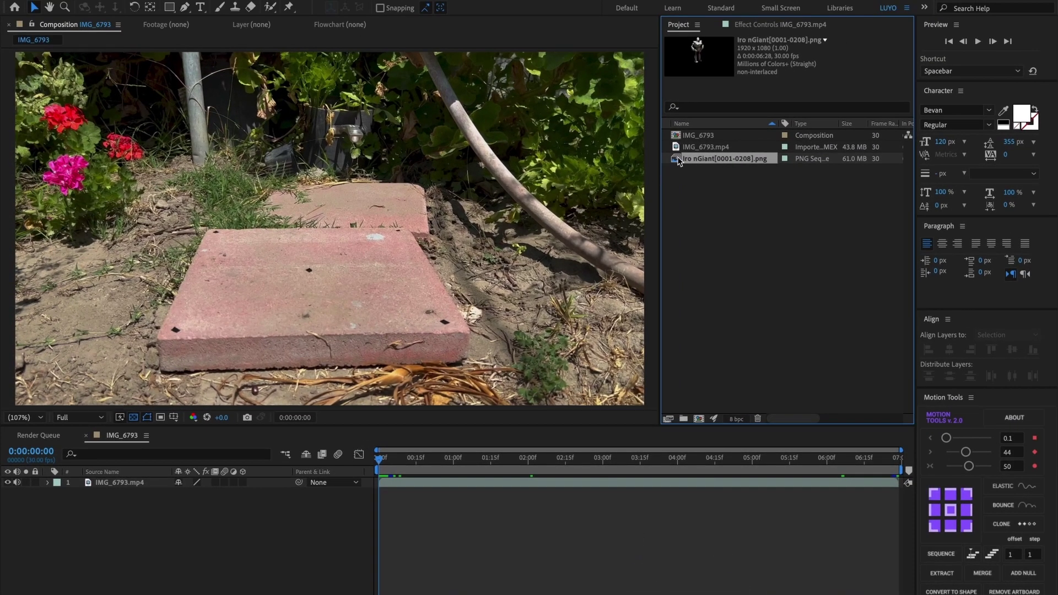
Layer the Iron Giant sequence above the garden video in IMG_6793 and play a preview
drag(679, 161, 103, 485)
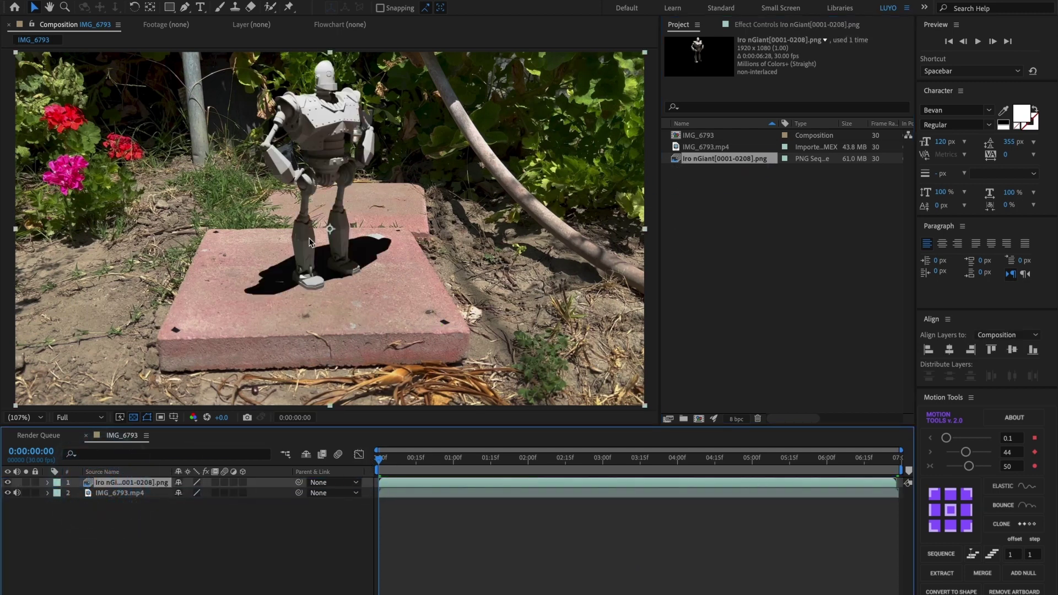
drag(387, 462, 256, 471)
key(space)
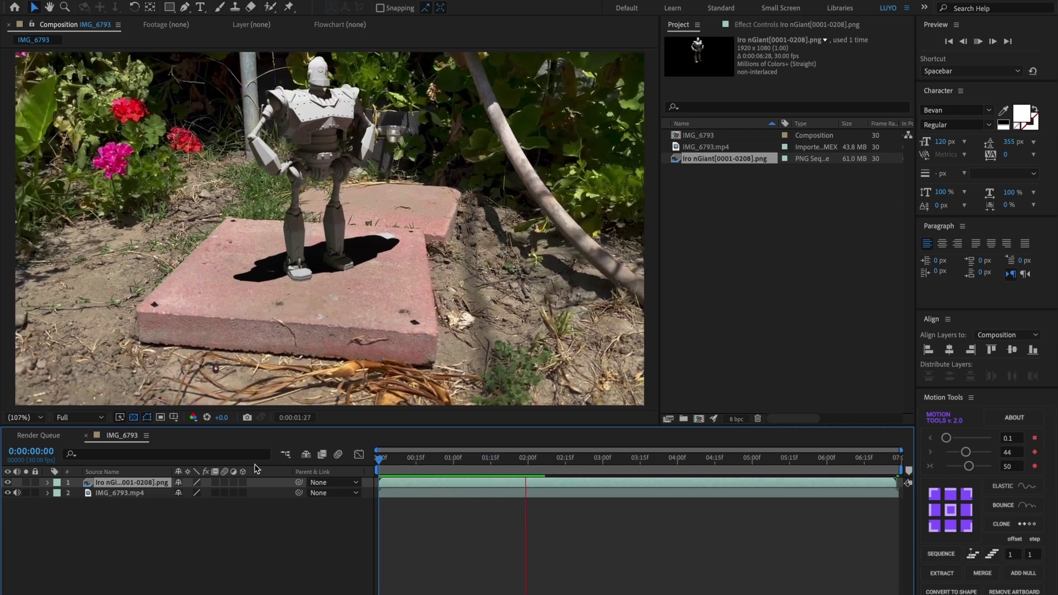